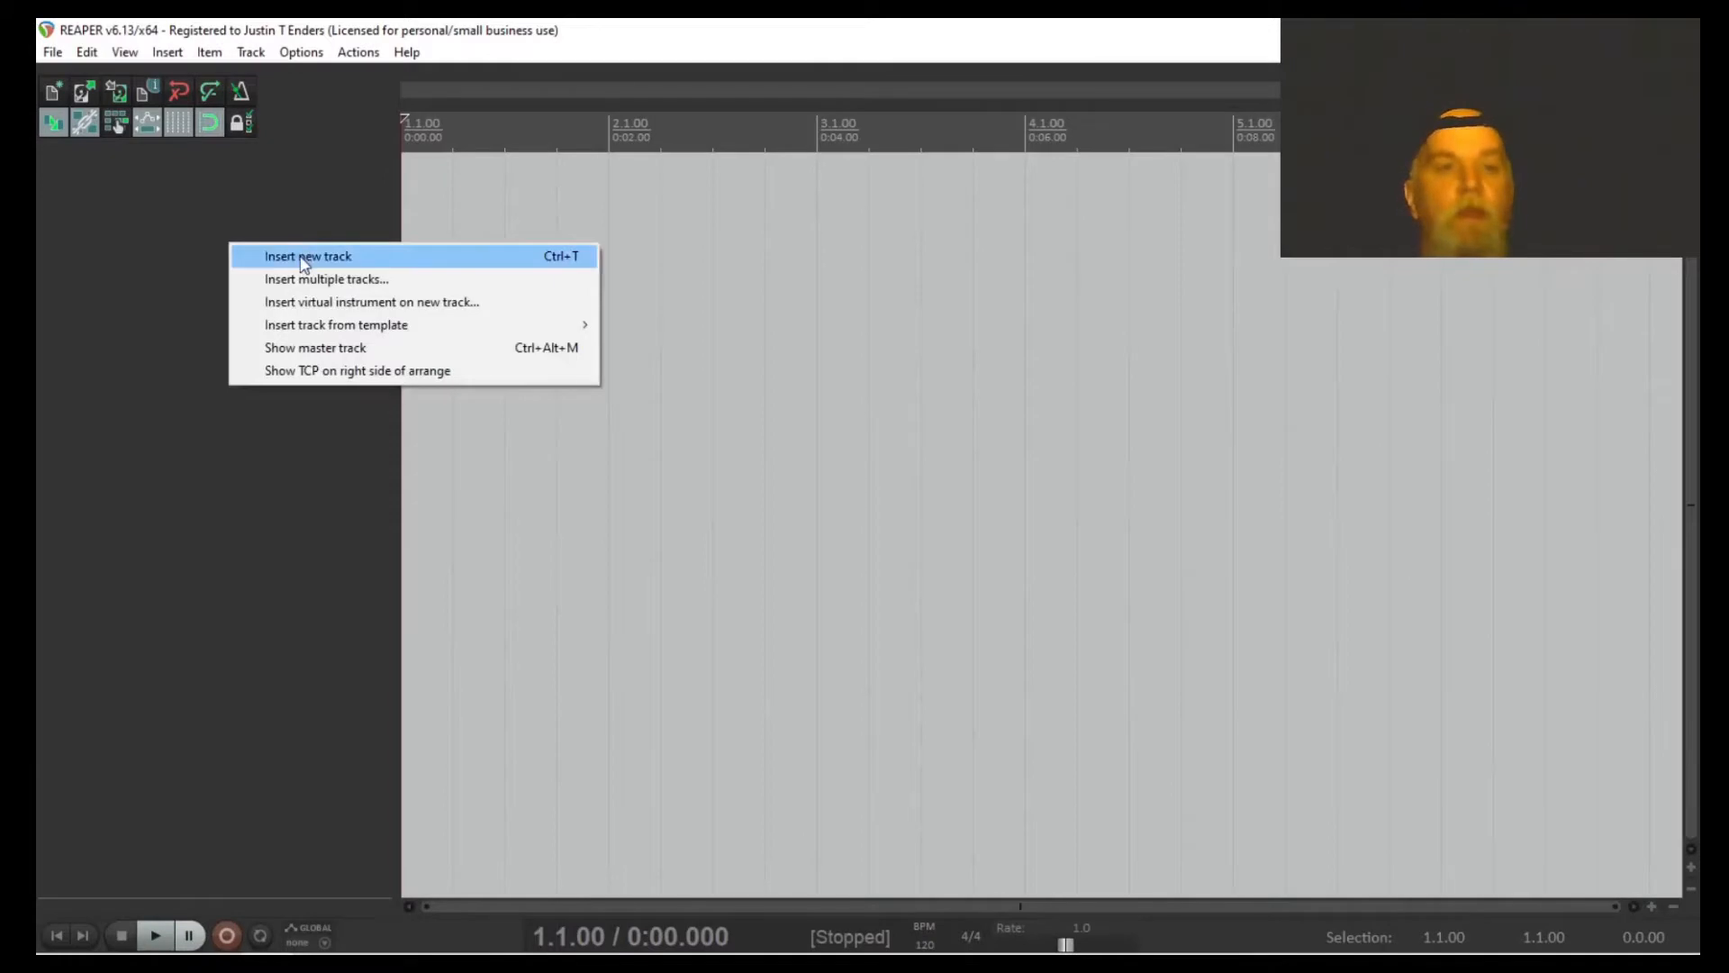
Step: Add new tracks until the project contains five
{"action": "key", "text": "ctrl+t"}
{"action": "key", "text": "ctrl+t"}
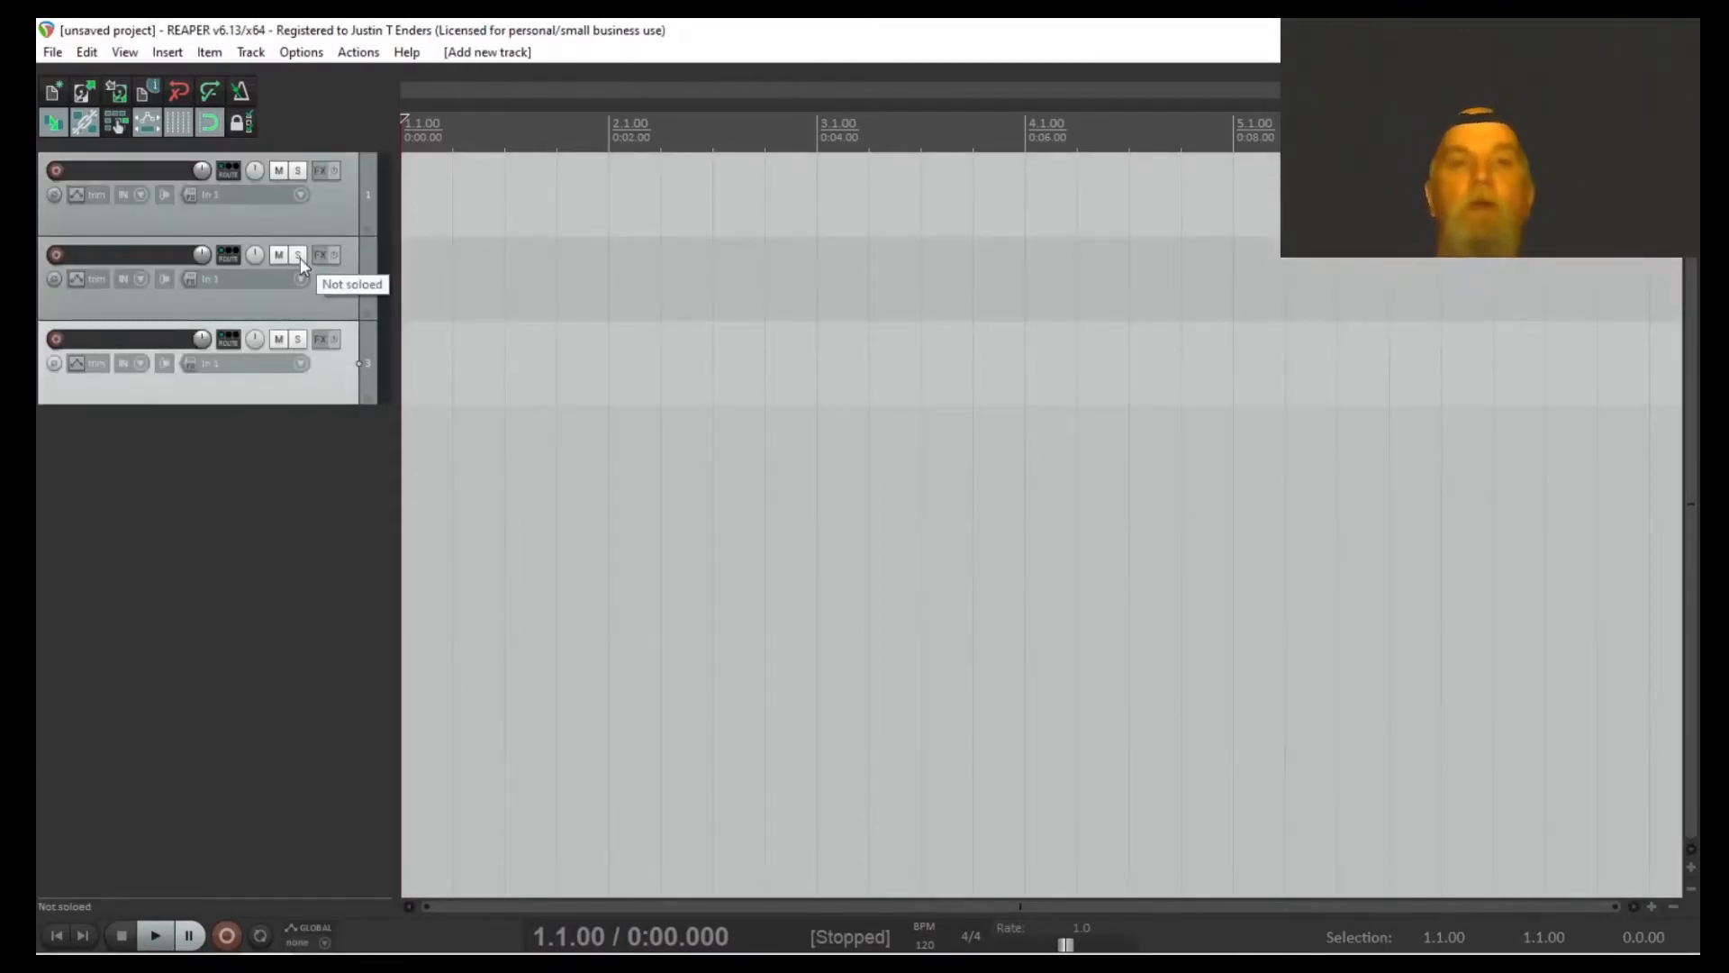
{"action": "key", "text": "ctrl+t"}
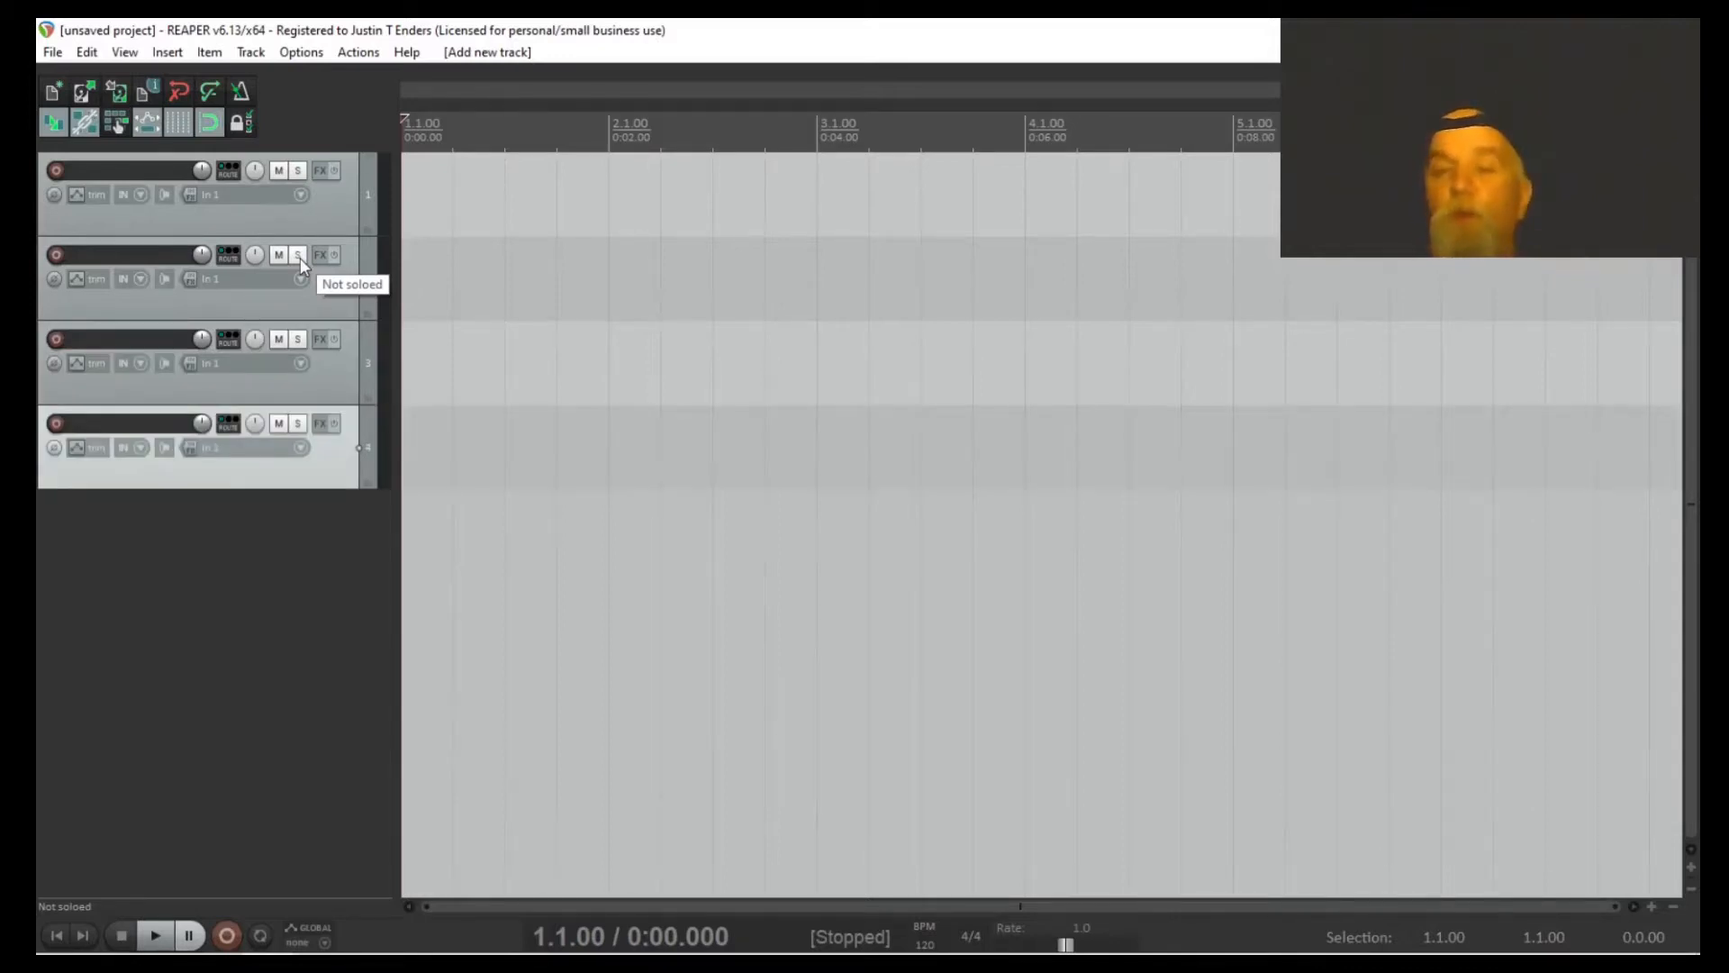
{"action": "key", "text": "ctrl+t"}
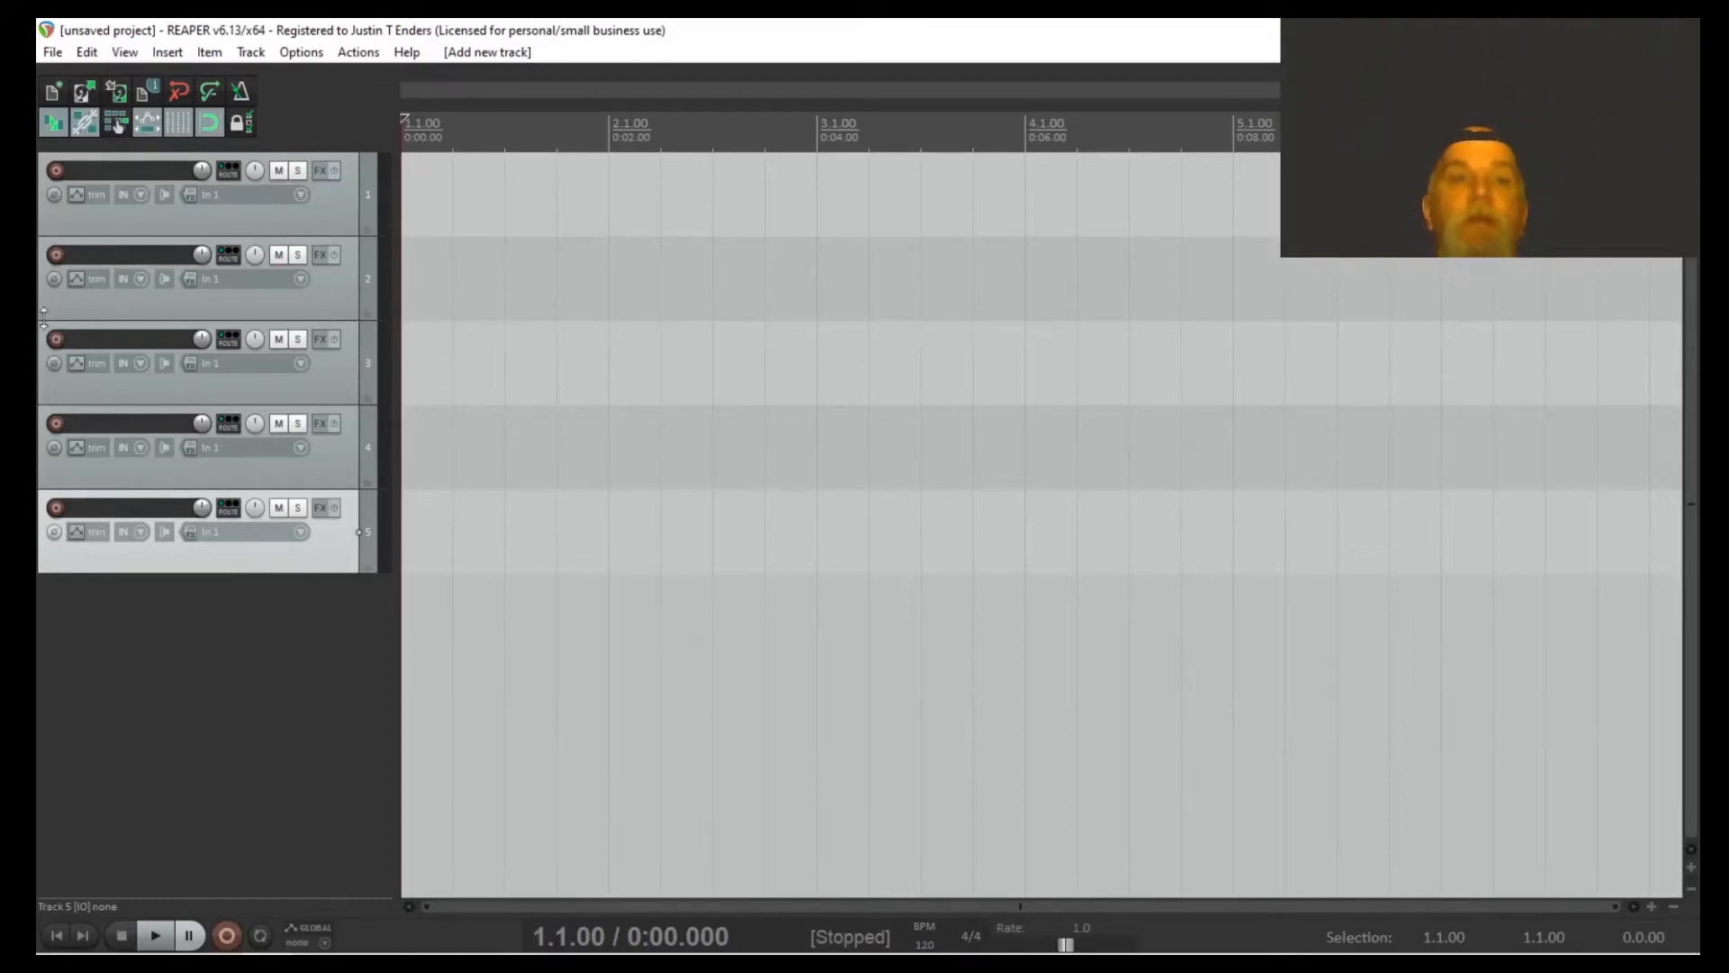
Step: Set the color of track 1 to the basic red
{"action": "right_click", "coordinate": [323, 207]}
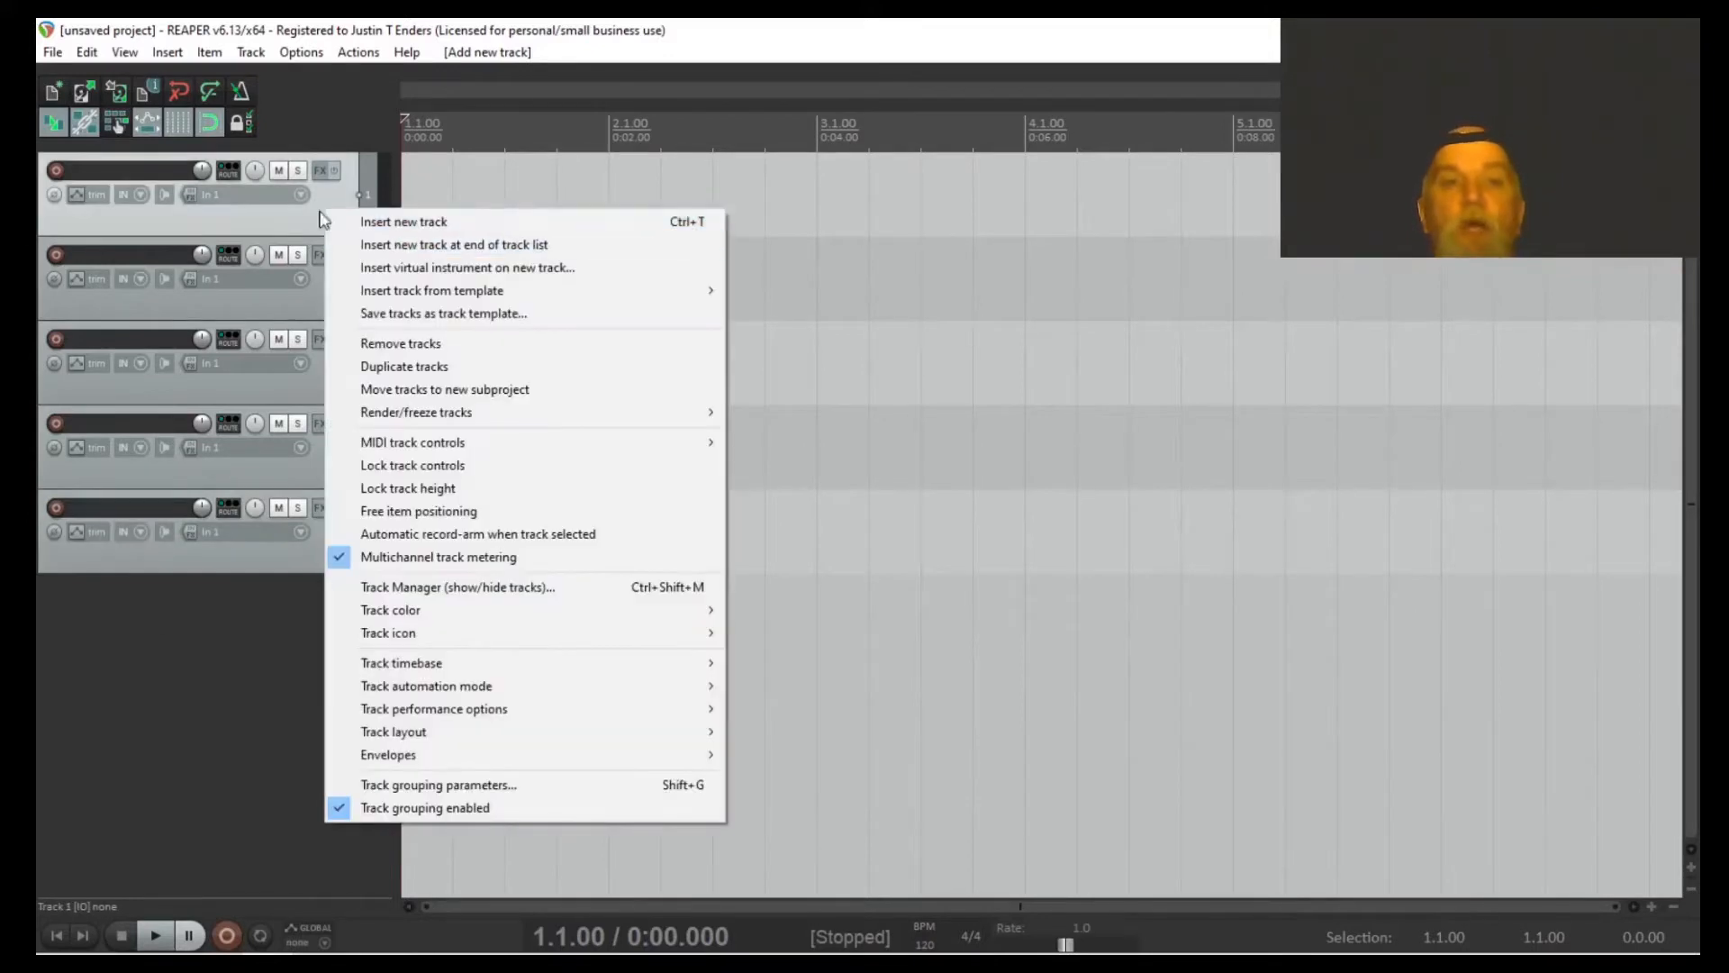
{"action": "left_click", "coordinate": [296, 220]}
{"action": "right_click", "coordinate": [338, 204]}
{"action": "left_click", "coordinate": [851, 608]}
{"action": "left_click", "coordinate": [818, 255]}
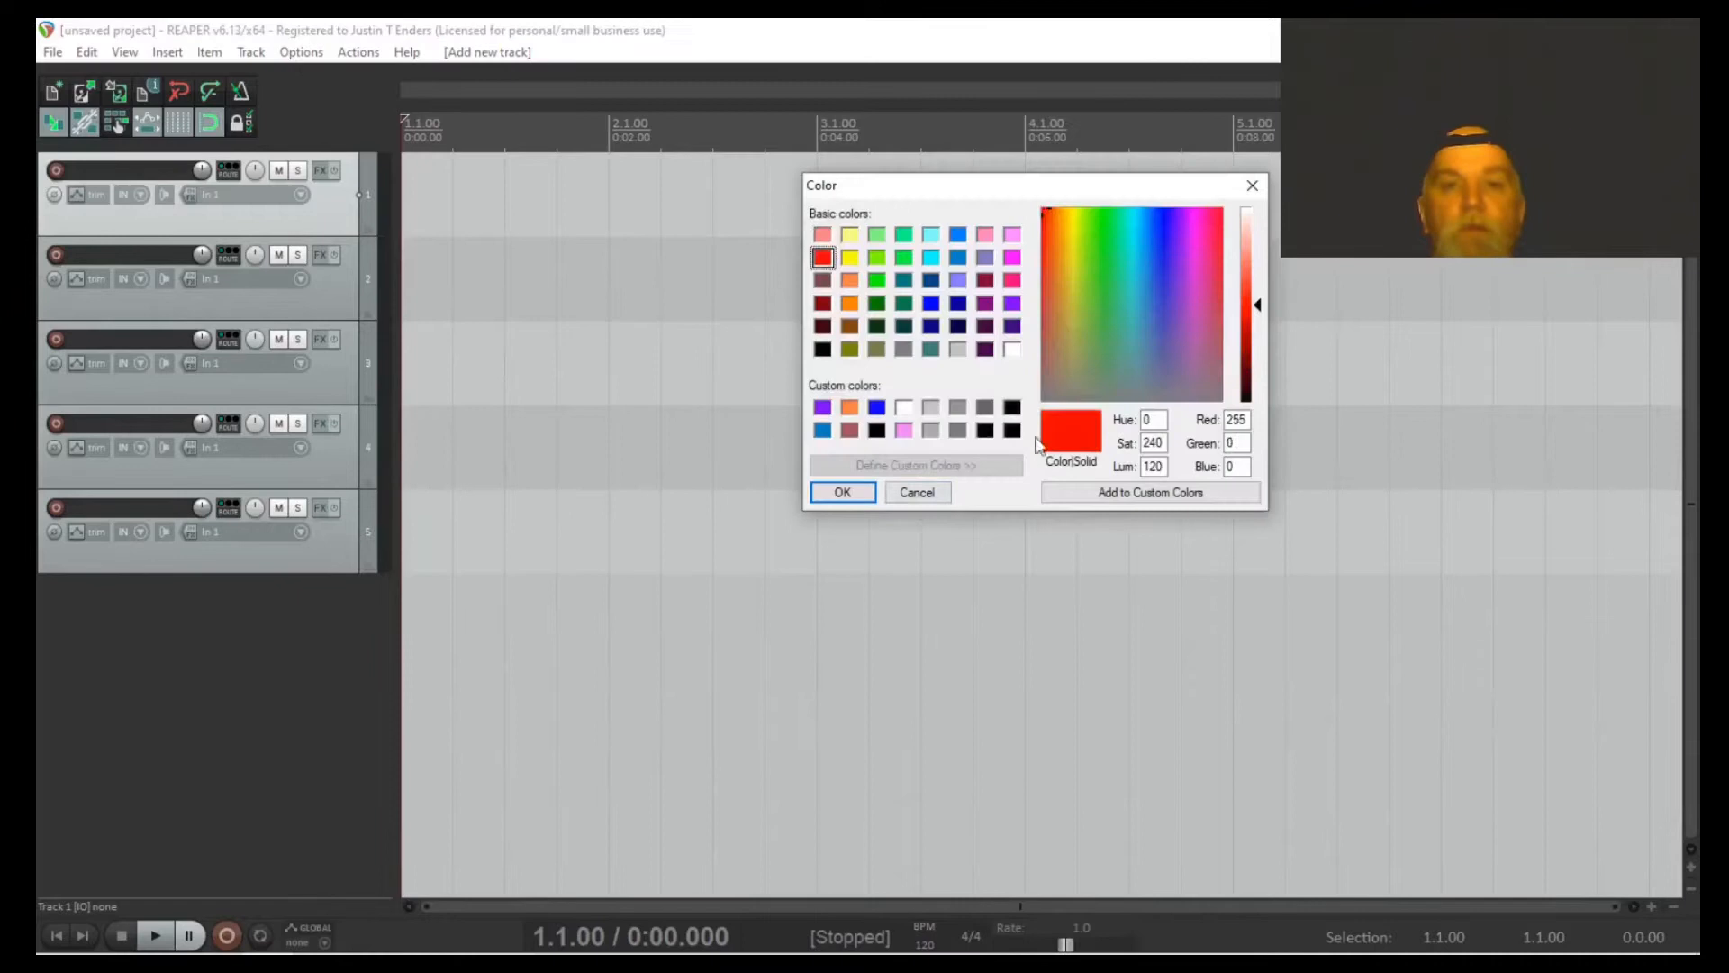
{"action": "left_click", "coordinate": [844, 491]}
Step: Set the color of tracks 2 through 4 to orange
{"action": "left_click", "coordinate": [324, 303]}
{"action": "left_click", "coordinate": [315, 465], "text": "shift"}
{"action": "right_click", "coordinate": [309, 465]}
{"action": "mouse_move", "coordinate": [468, 744]}
{"action": "left_click", "coordinate": [860, 744]}
{"action": "left_click", "coordinate": [844, 491]}
Step: Set the color of track 5 to the basic light yellow
{"action": "right_click", "coordinate": [310, 531]}
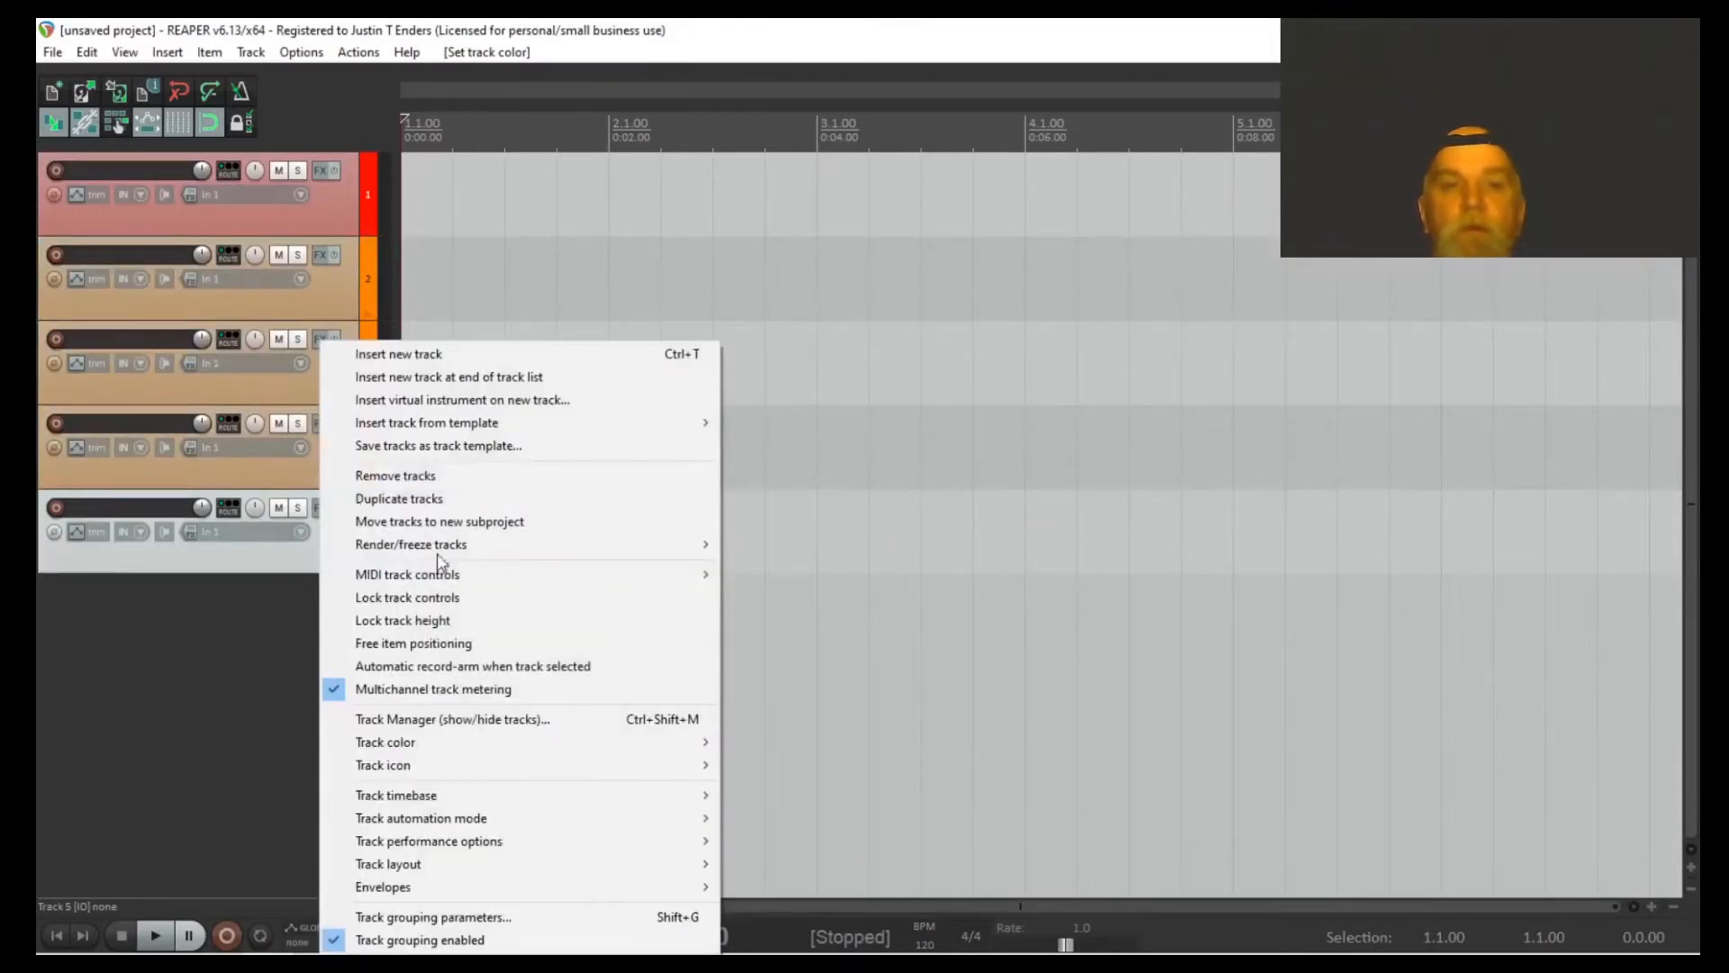
{"action": "left_click", "coordinate": [815, 742]}
{"action": "left_click", "coordinate": [850, 235]}
{"action": "left_click", "coordinate": [842, 492]}
Step: Name track 1 "Background"
{"action": "left_click", "coordinate": [115, 178]}
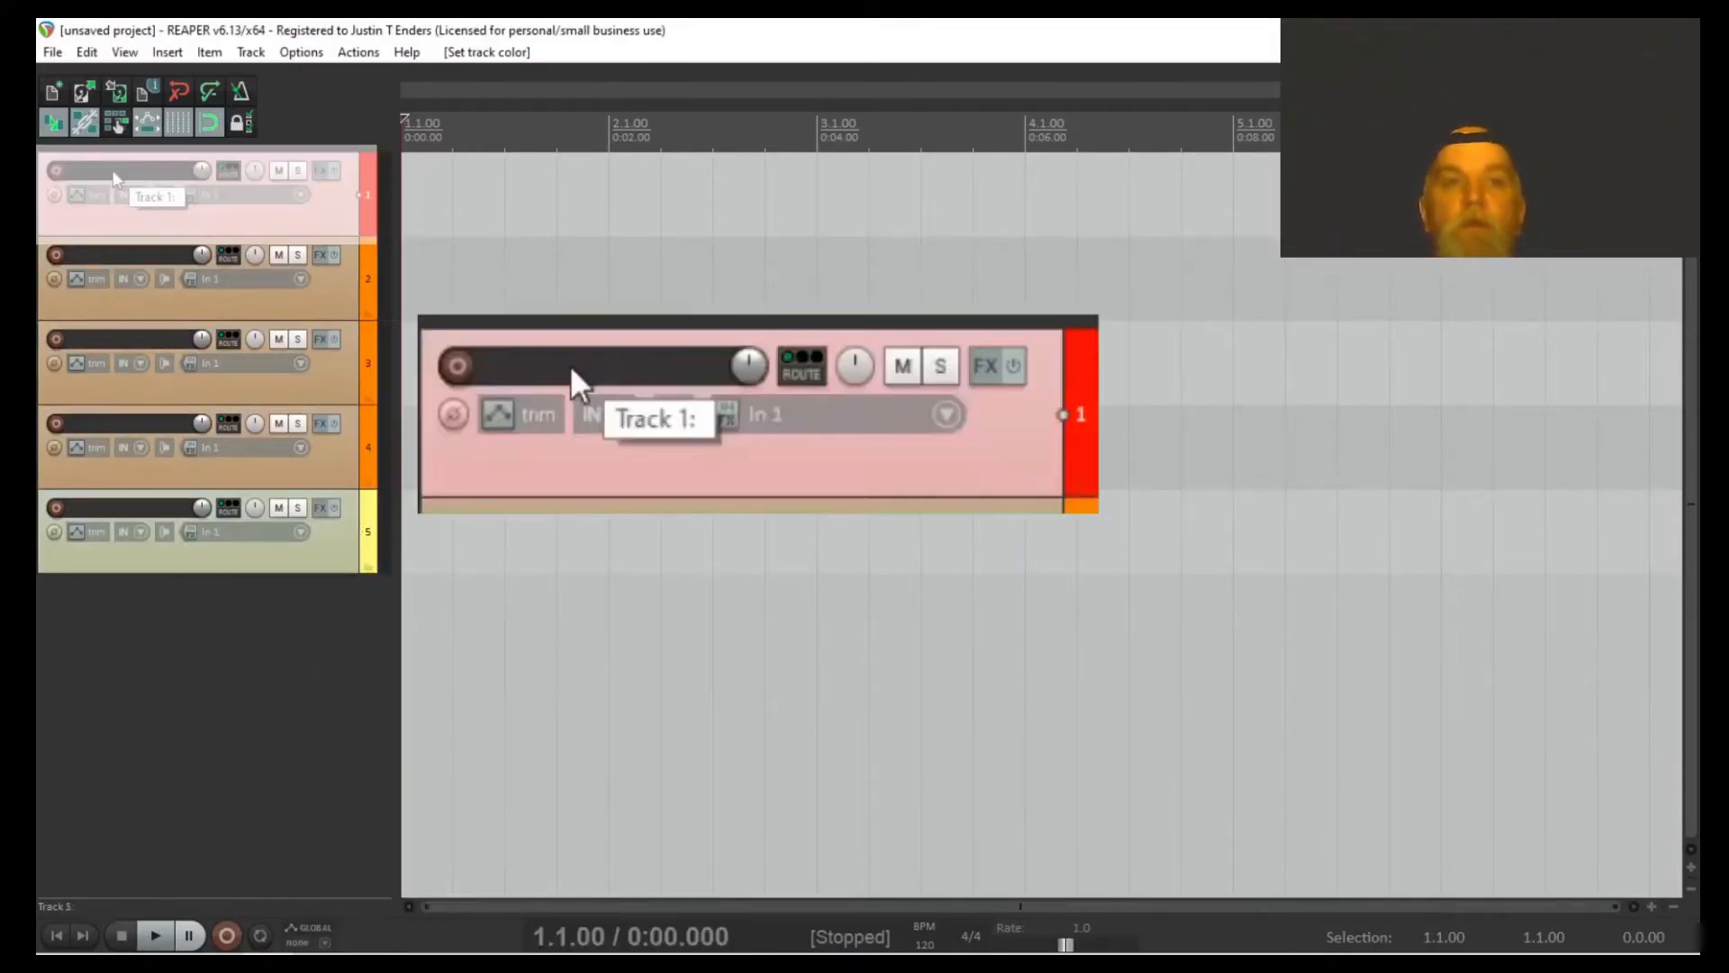
{"action": "double_click", "coordinate": [115, 178]}
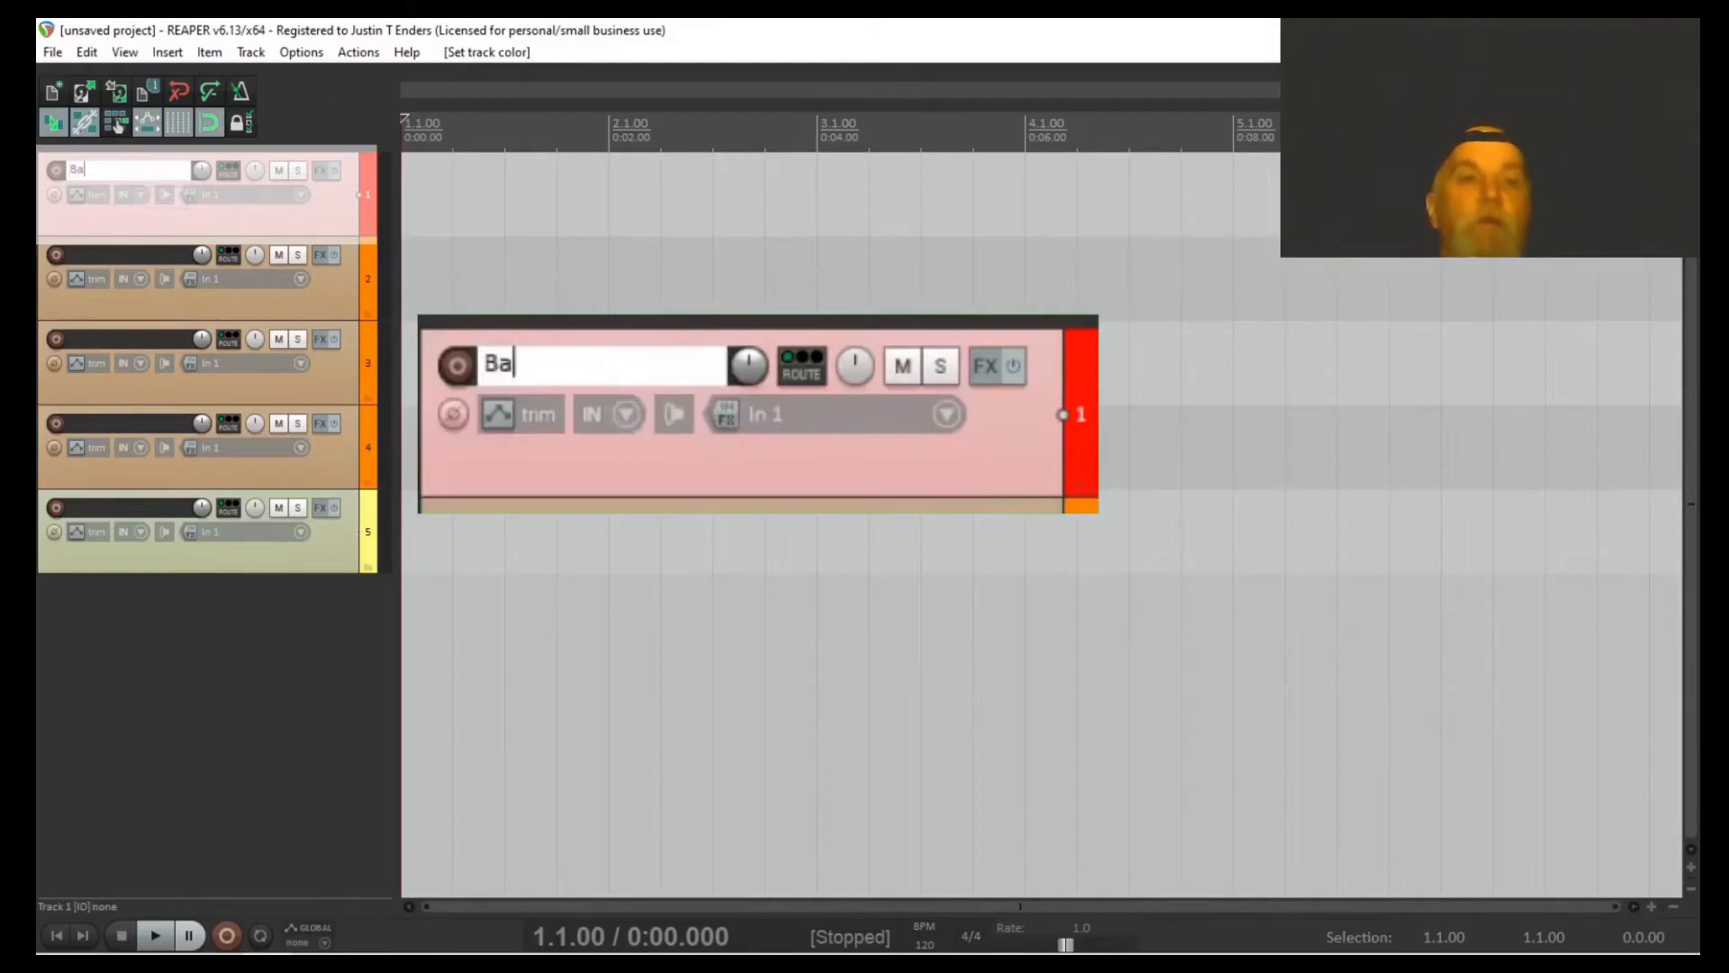
{"action": "key", "text": "Return"}
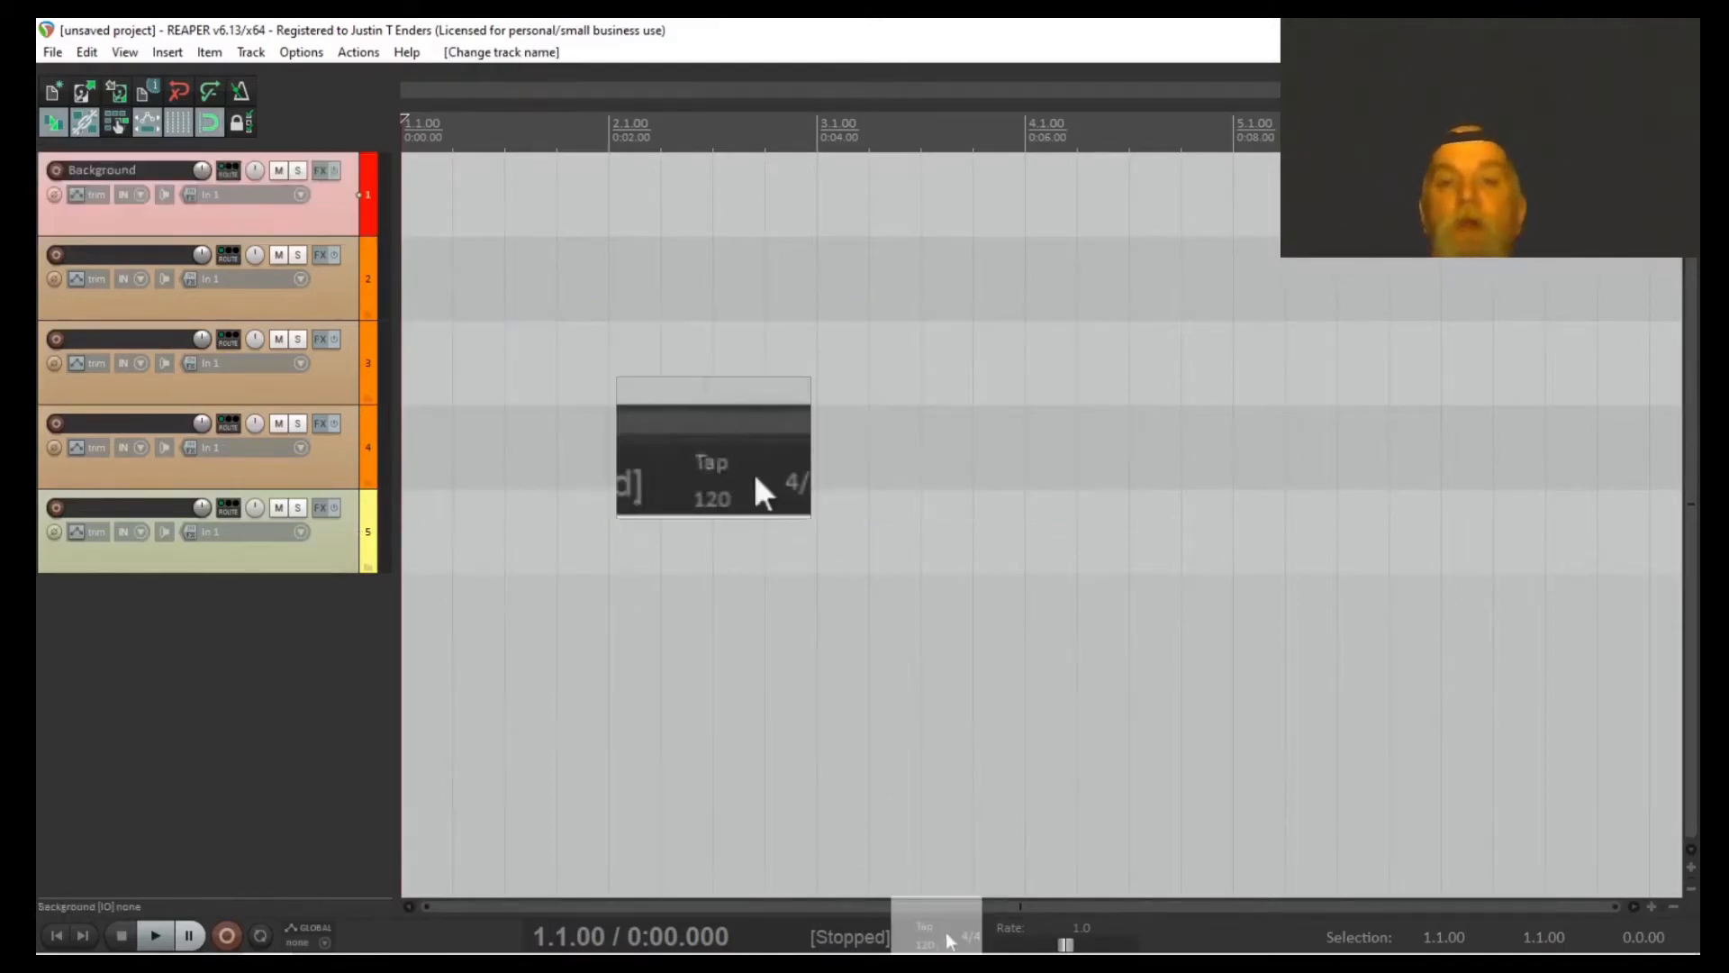
Step: Set the project tempo to 93 BPM
{"action": "double_click", "coordinate": [924, 945]}
{"action": "left_click", "coordinate": [926, 944]}
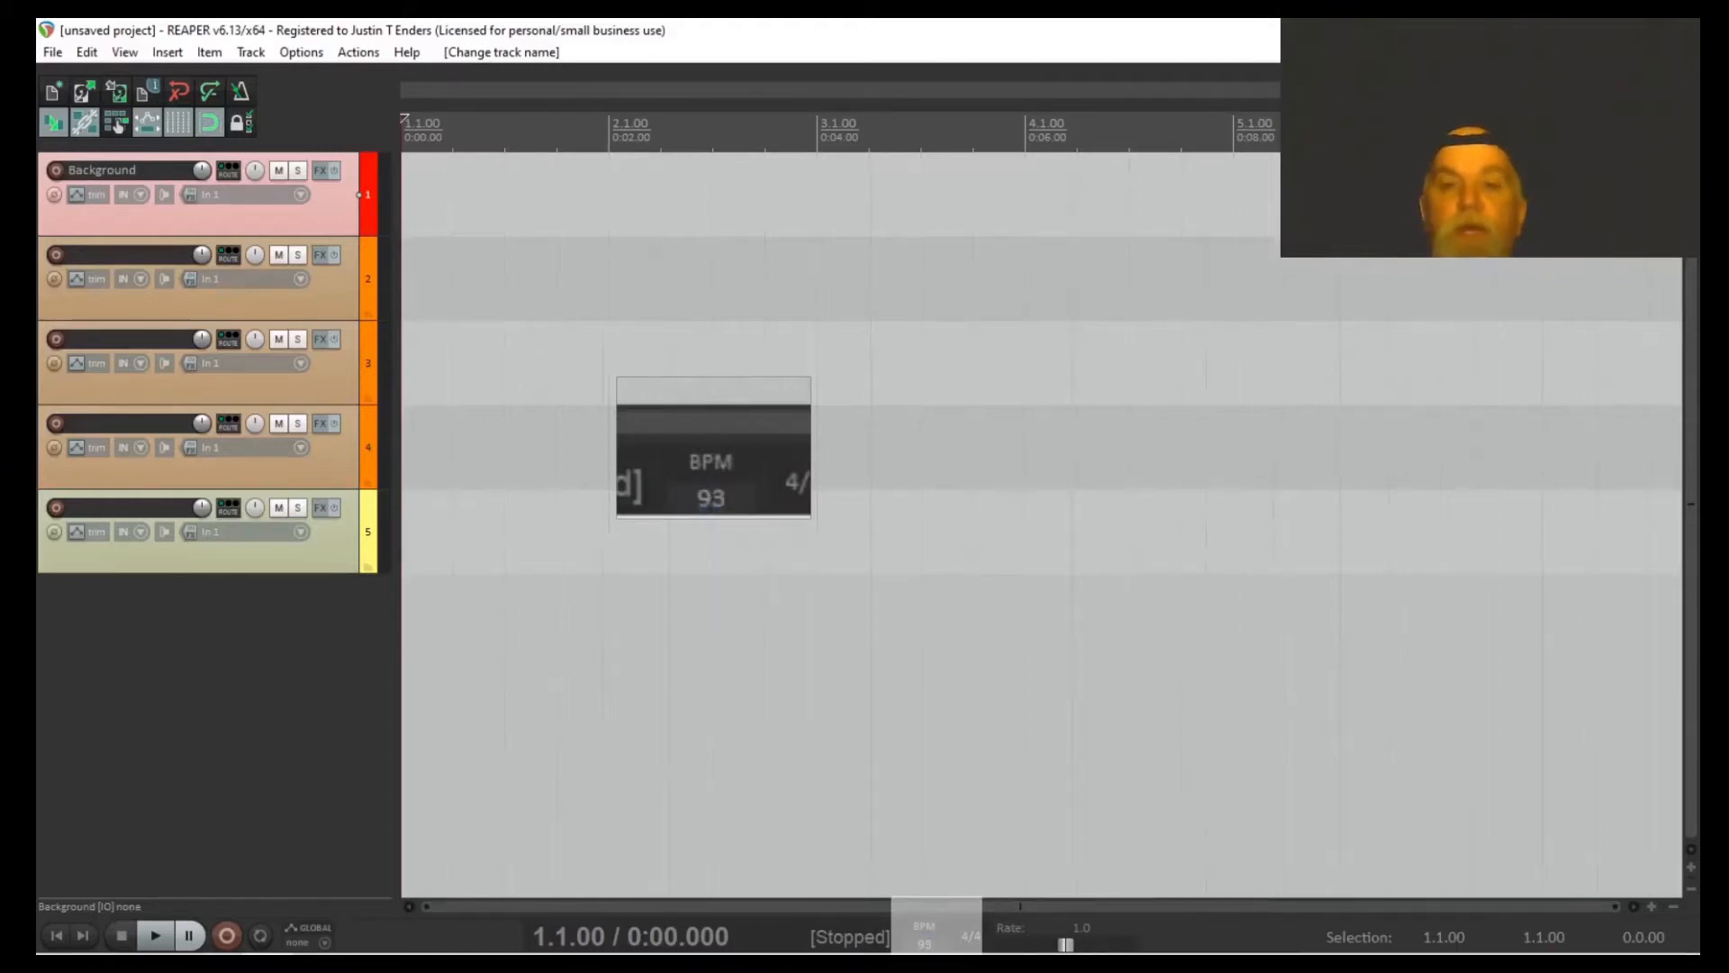
{"action": "key", "text": "Return"}
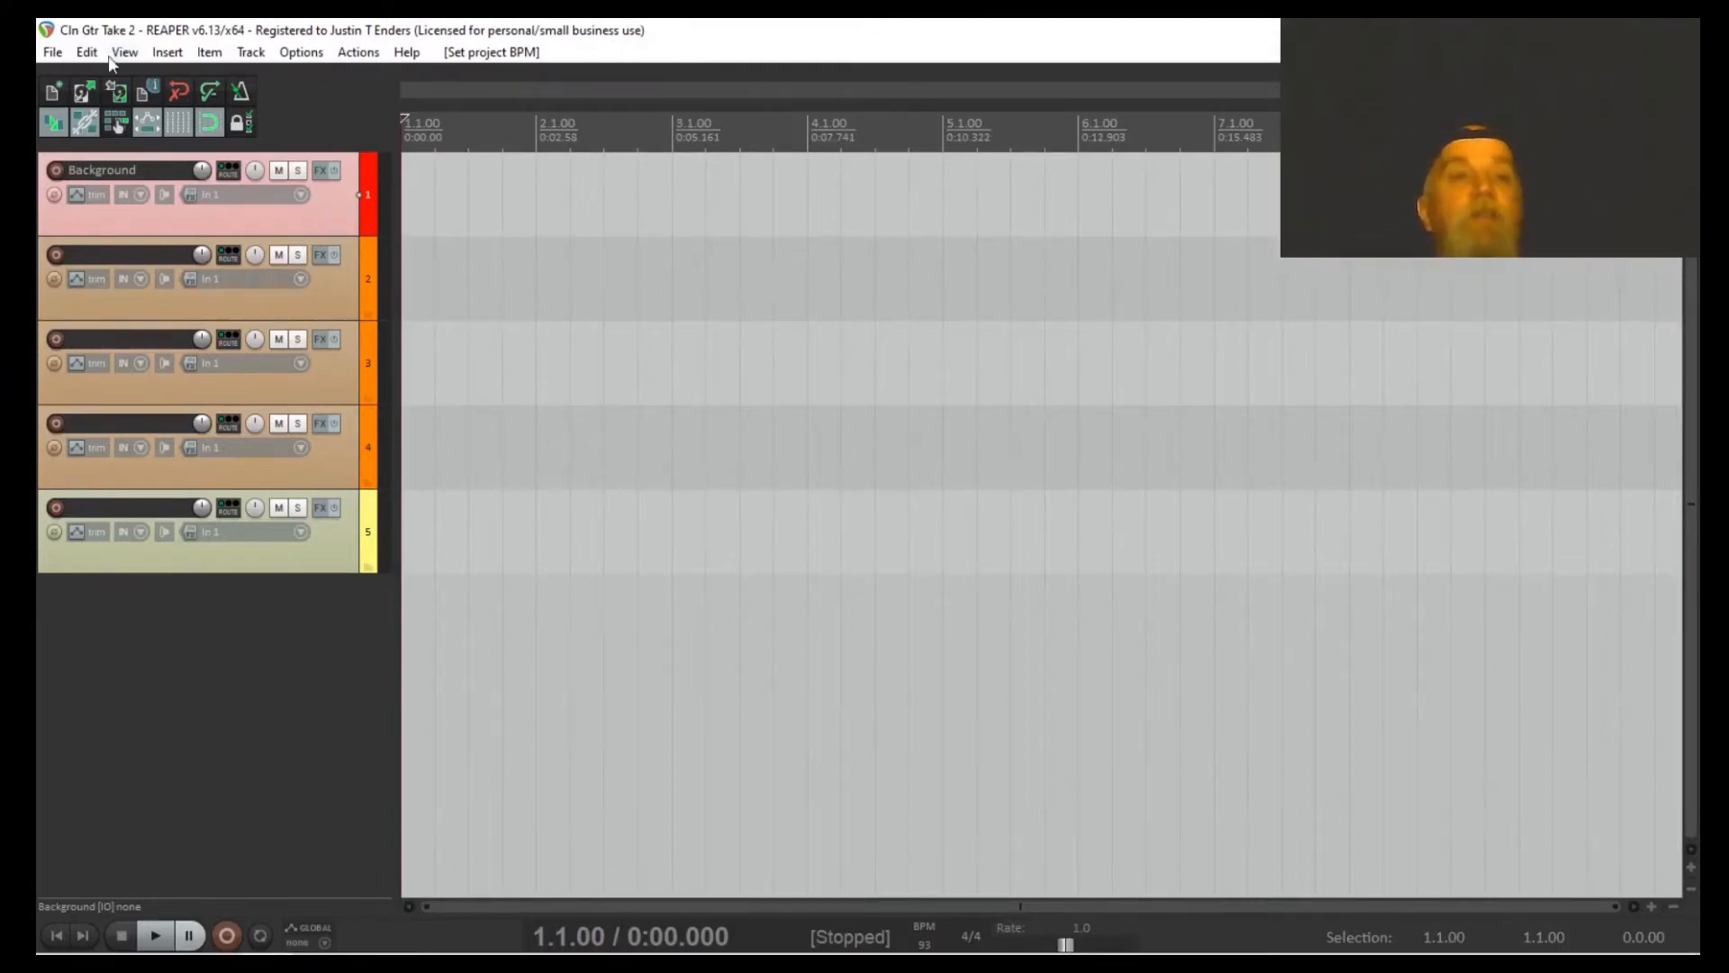
Step: Import Outlaw Country Drums Bass.wav onto the Background track and return the edit cursor to the project start
{"action": "left_click", "coordinate": [163, 52]}
{"action": "left_click", "coordinate": [207, 79]}
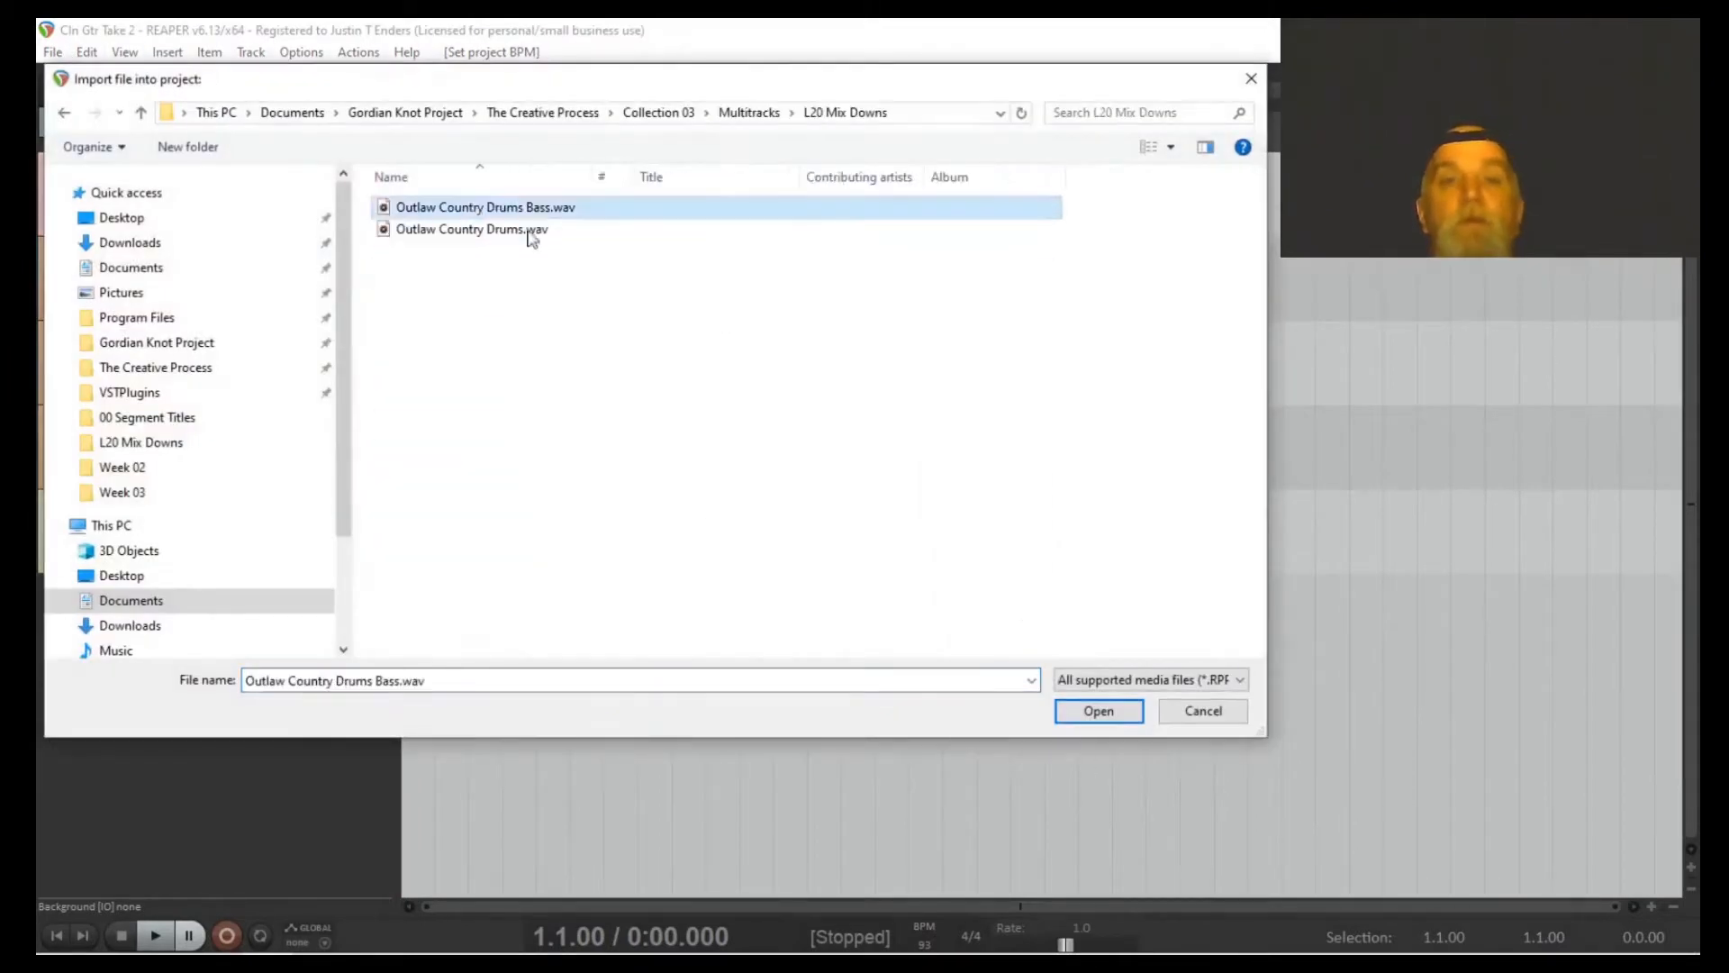
{"action": "key", "text": "Return"}
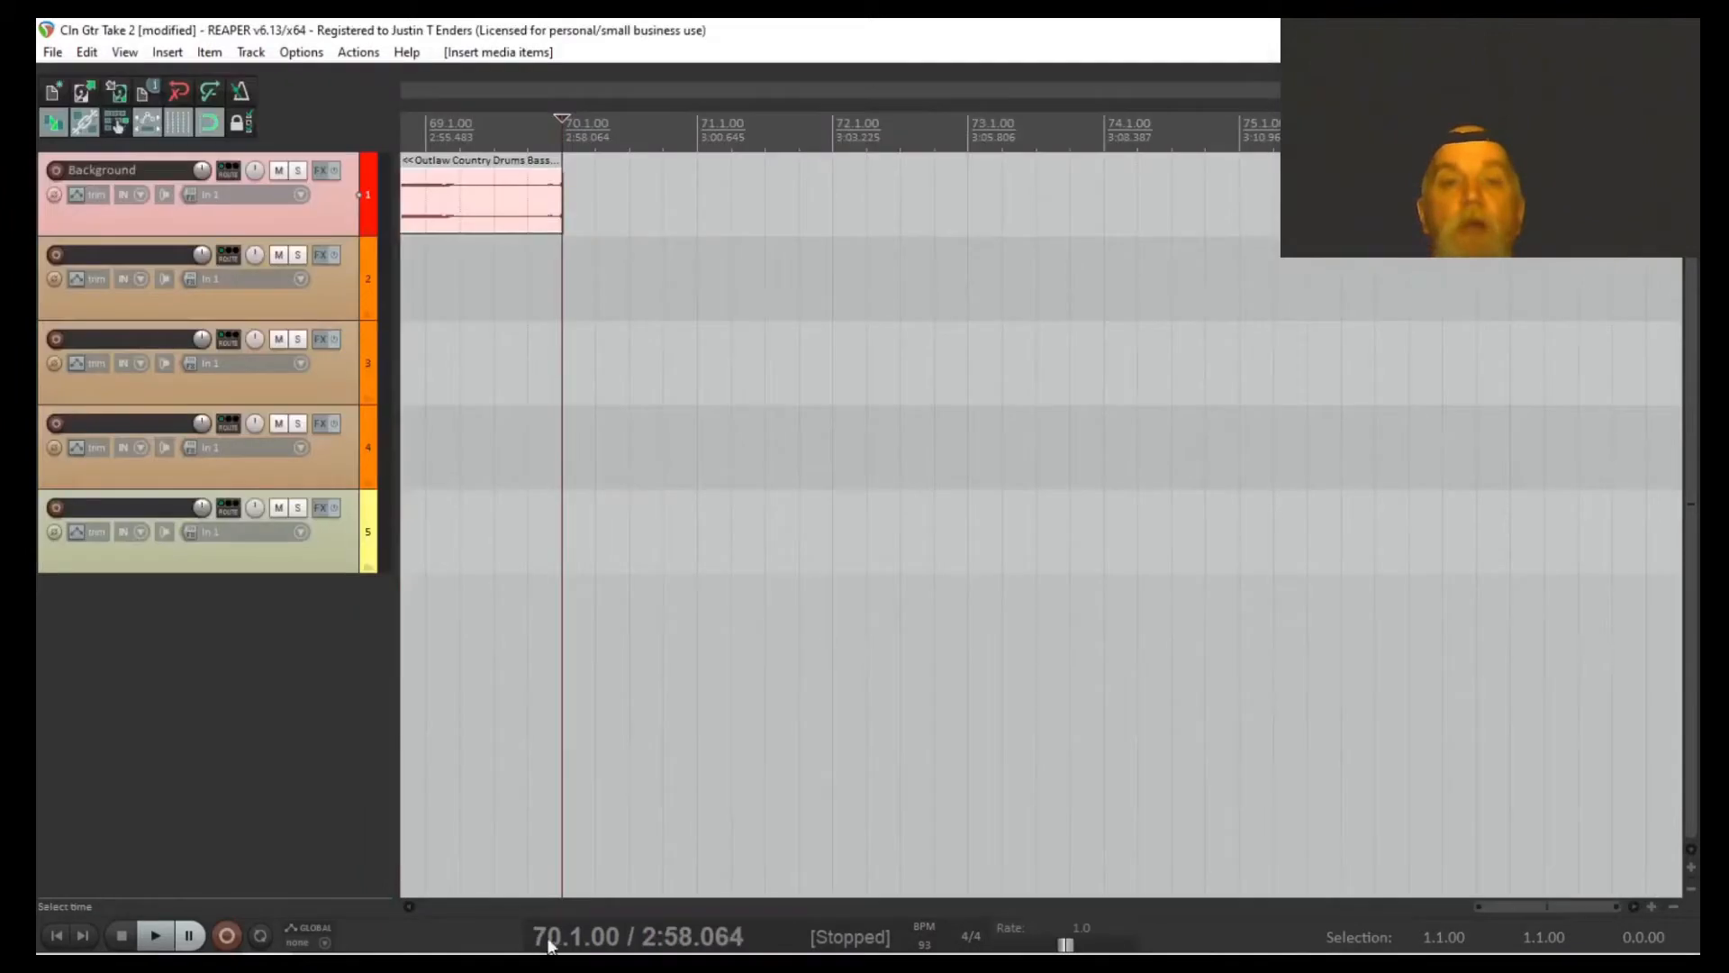
{"action": "left_click", "coordinate": [54, 937]}
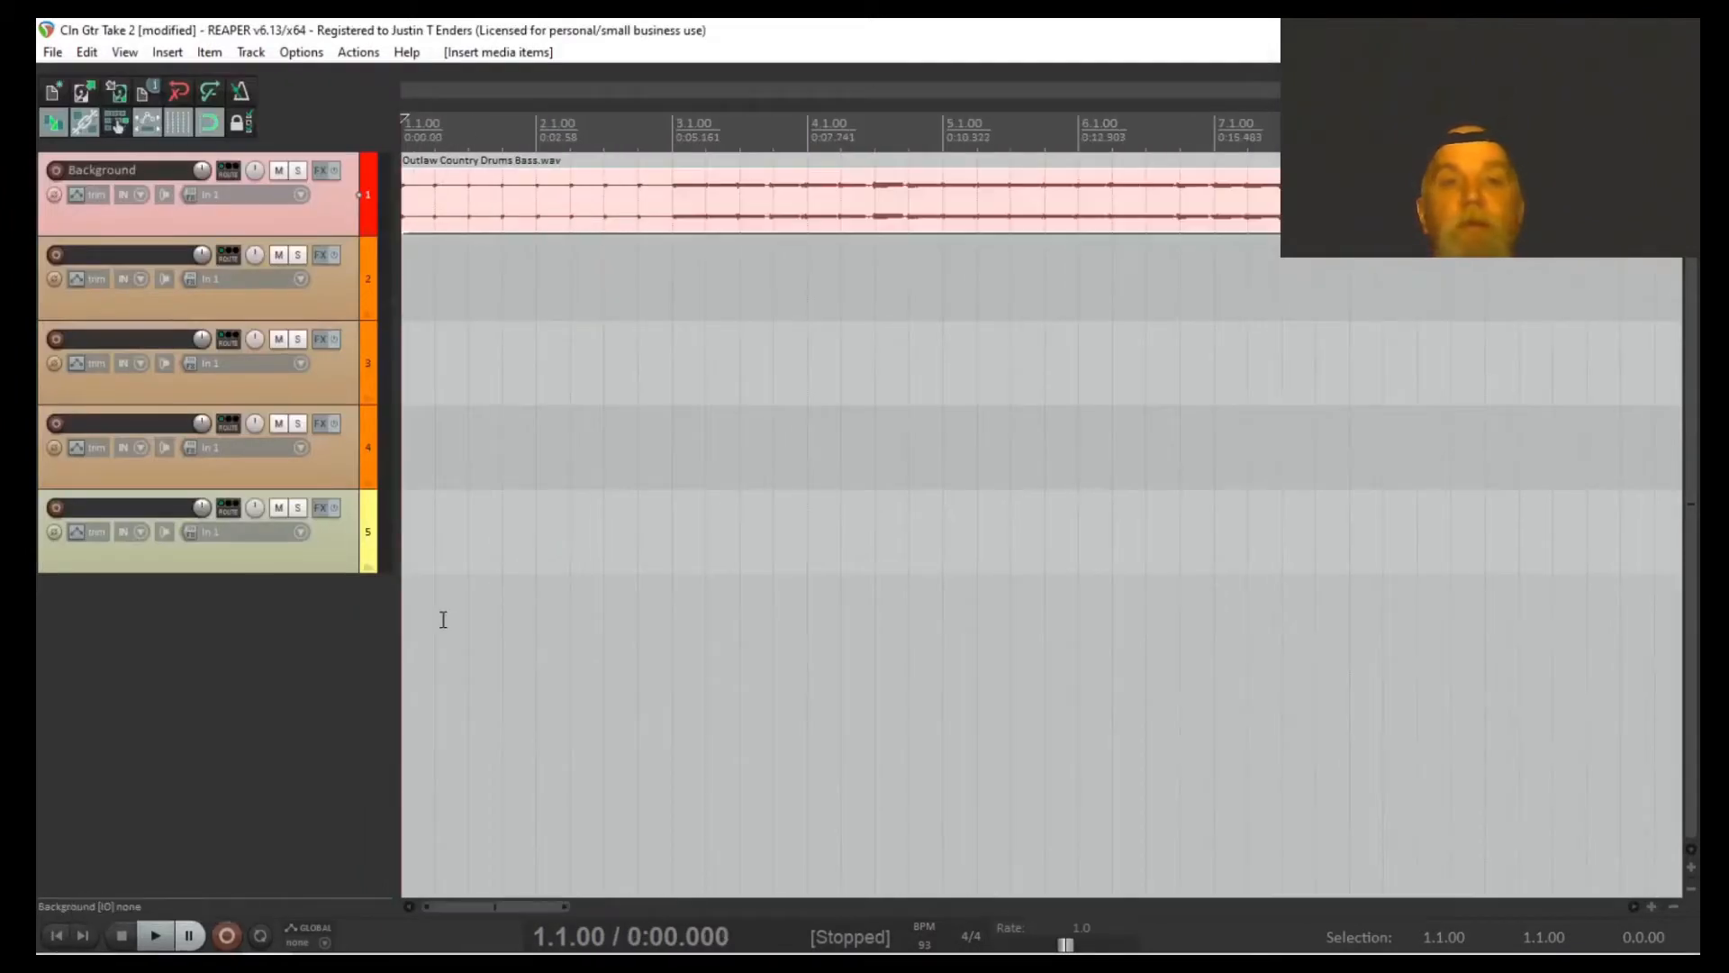
Step: Paste three more copies of the drums and bass item on the Background track, starting at 72.1.00 with two-measure gaps
{"action": "left_click", "coordinate": [892, 217]}
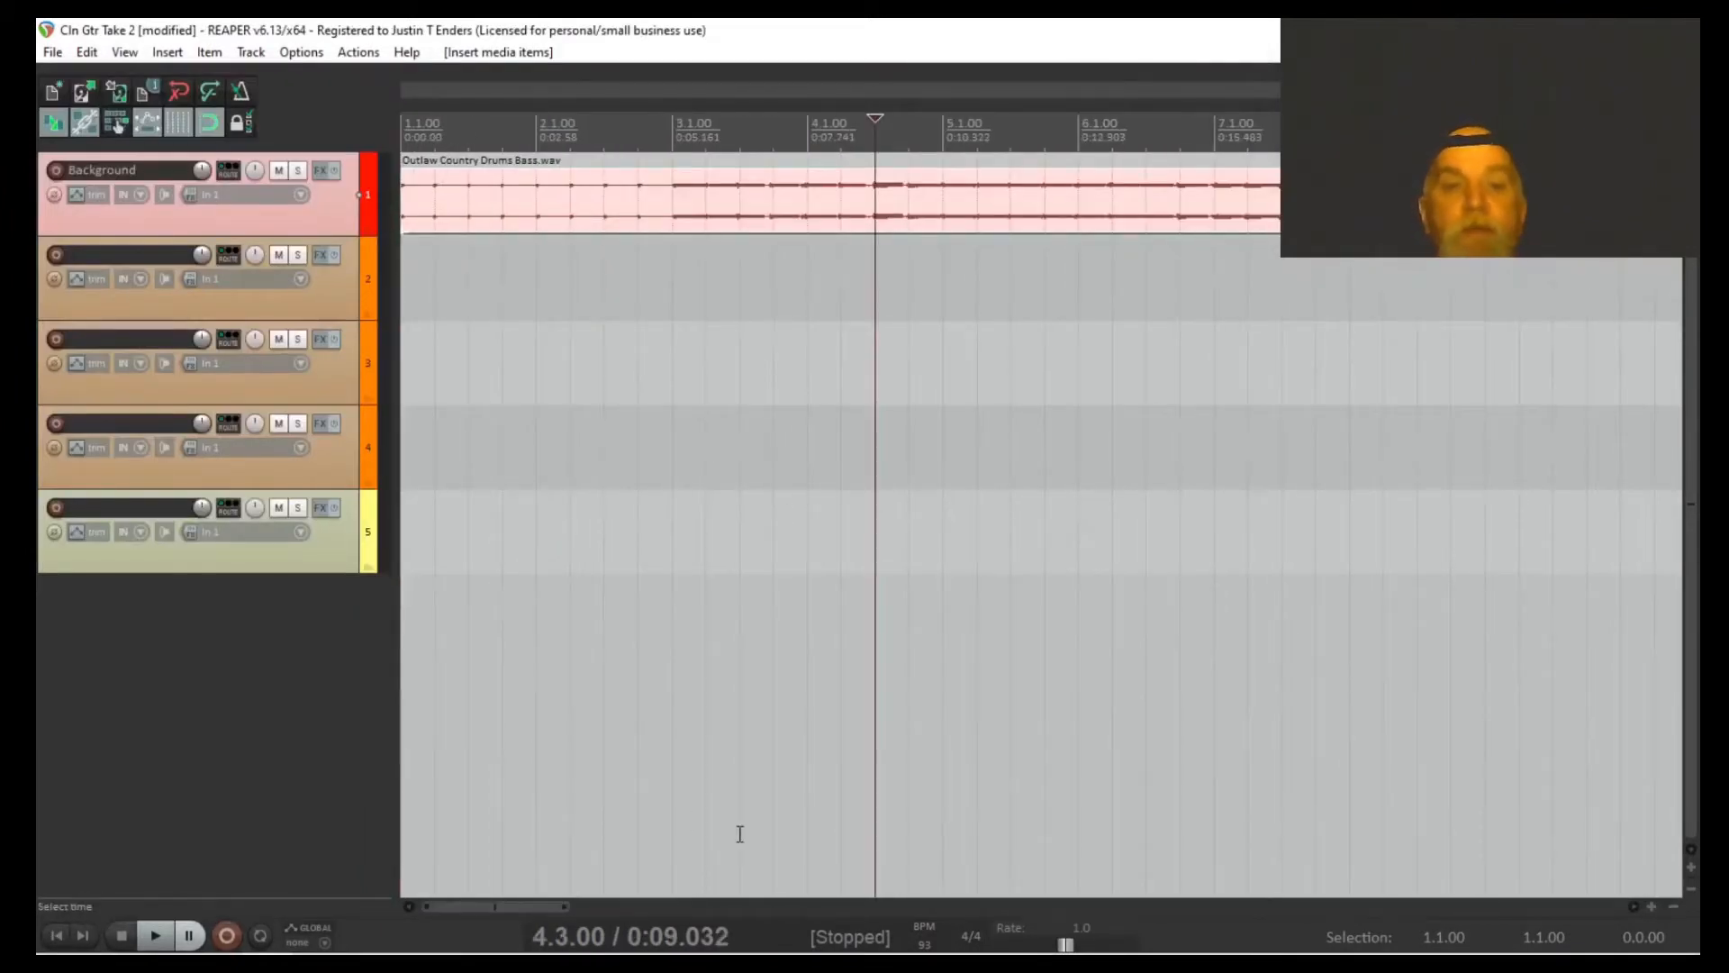
{"action": "left_click_drag", "start_coordinate": [482, 906], "coordinate": [1548, 915]}
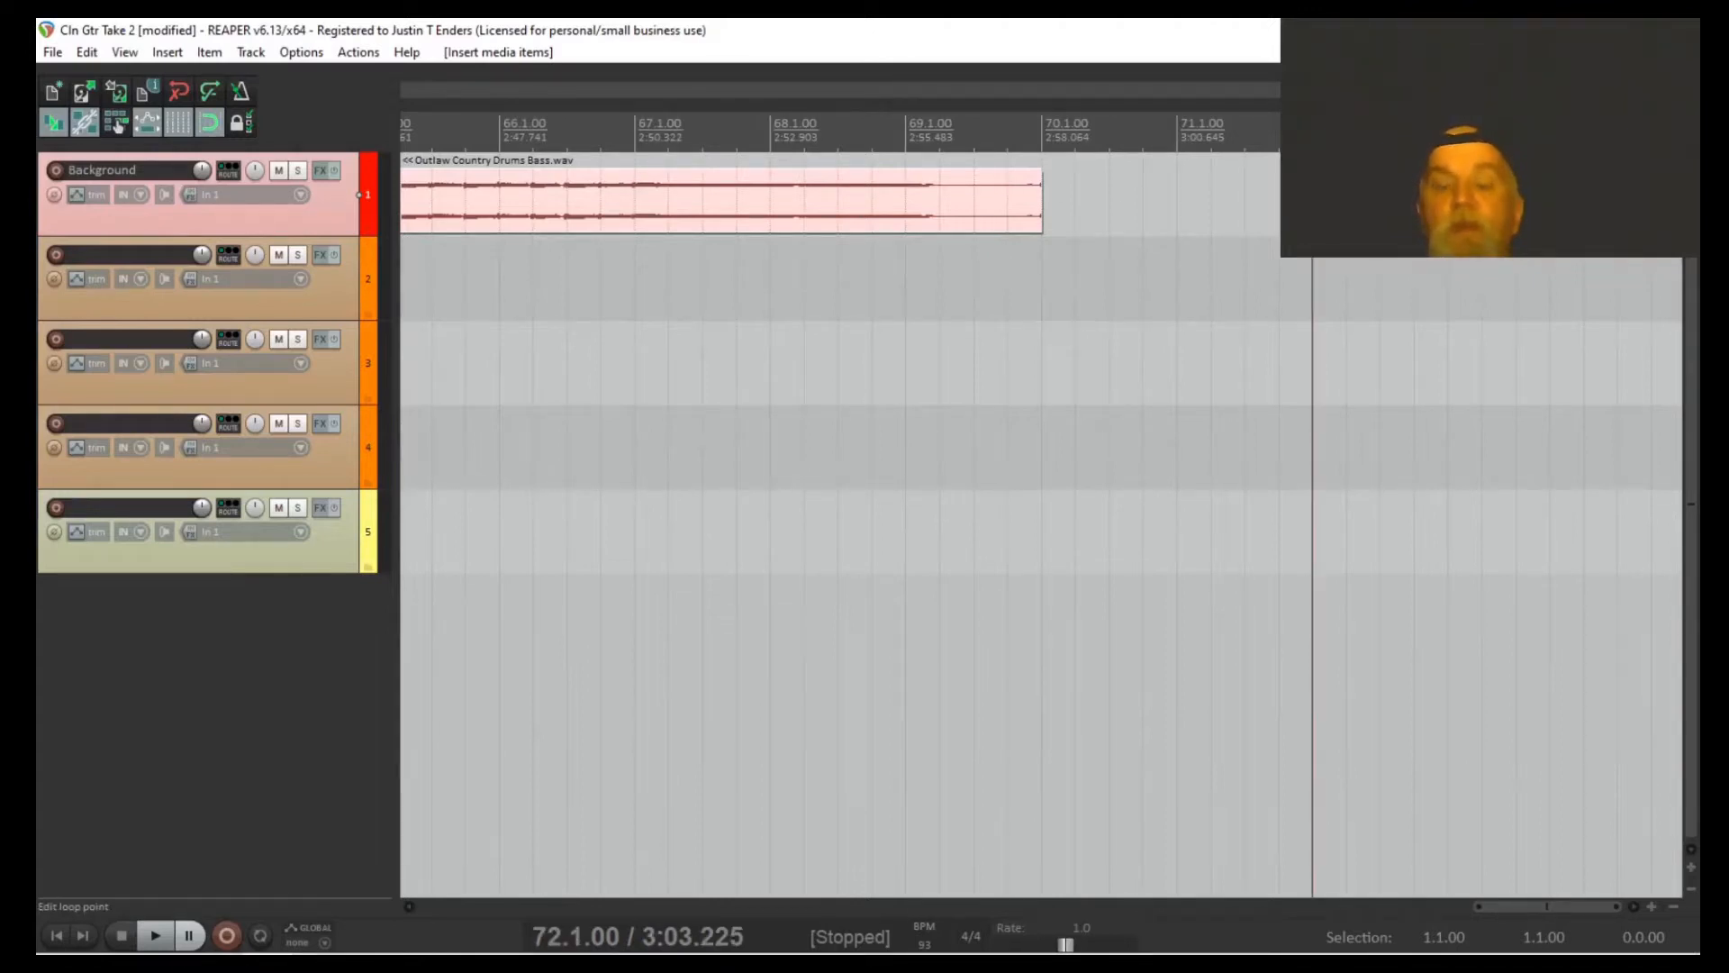
{"action": "key", "text": "ctrl+v"}
{"action": "key", "text": "ctrl+v"}
{"action": "key", "text": "ctrl+v"}
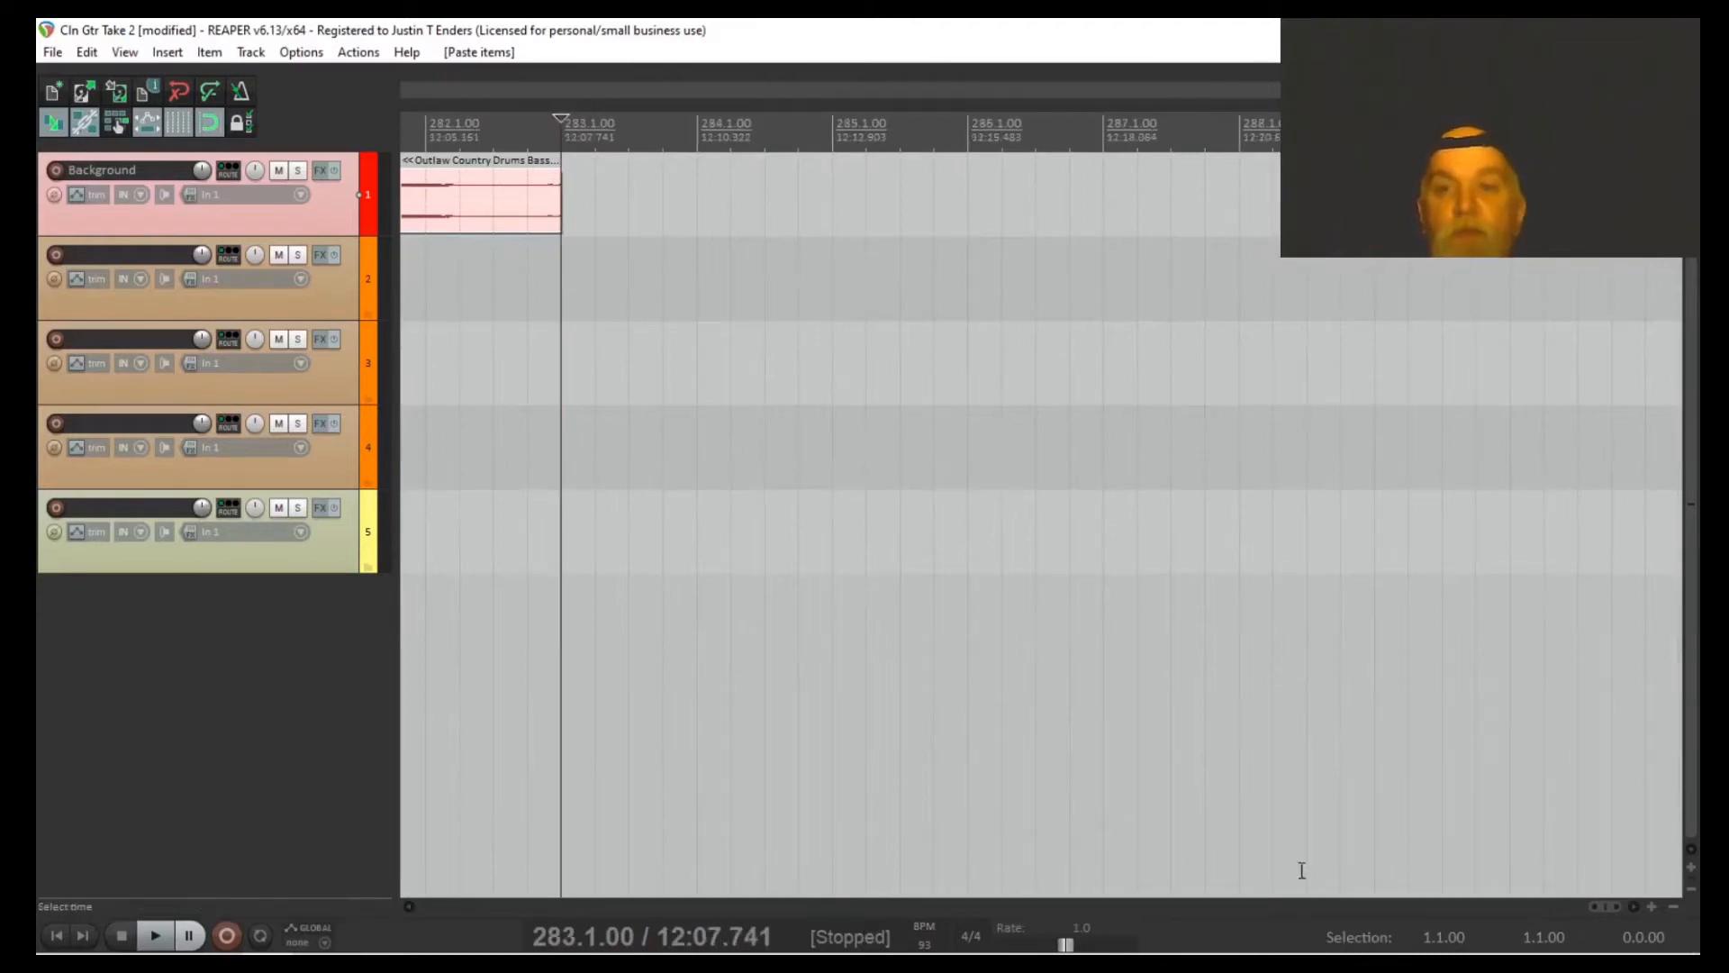
{"action": "left_click_drag", "start_coordinate": [1614, 910], "coordinate": [430, 874]}
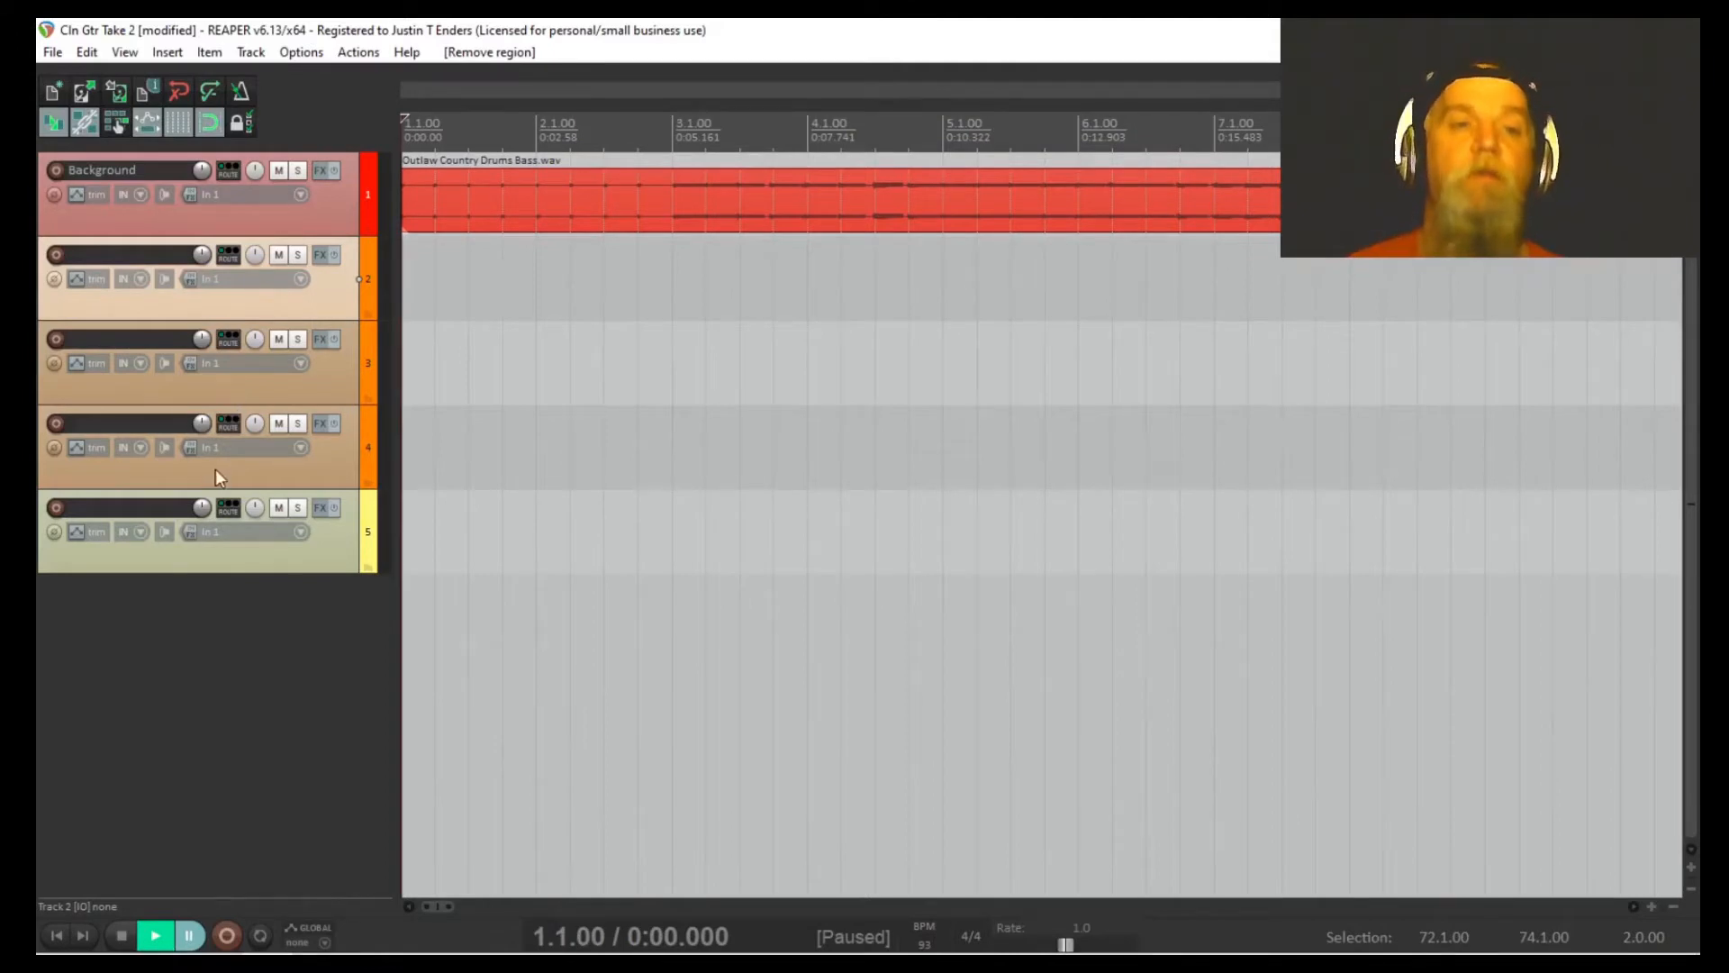
Step: Assign mono inputs In 1, In 2 and In 3 to tracks 2, 3 and 4 respectively
{"action": "left_click", "coordinate": [301, 282]}
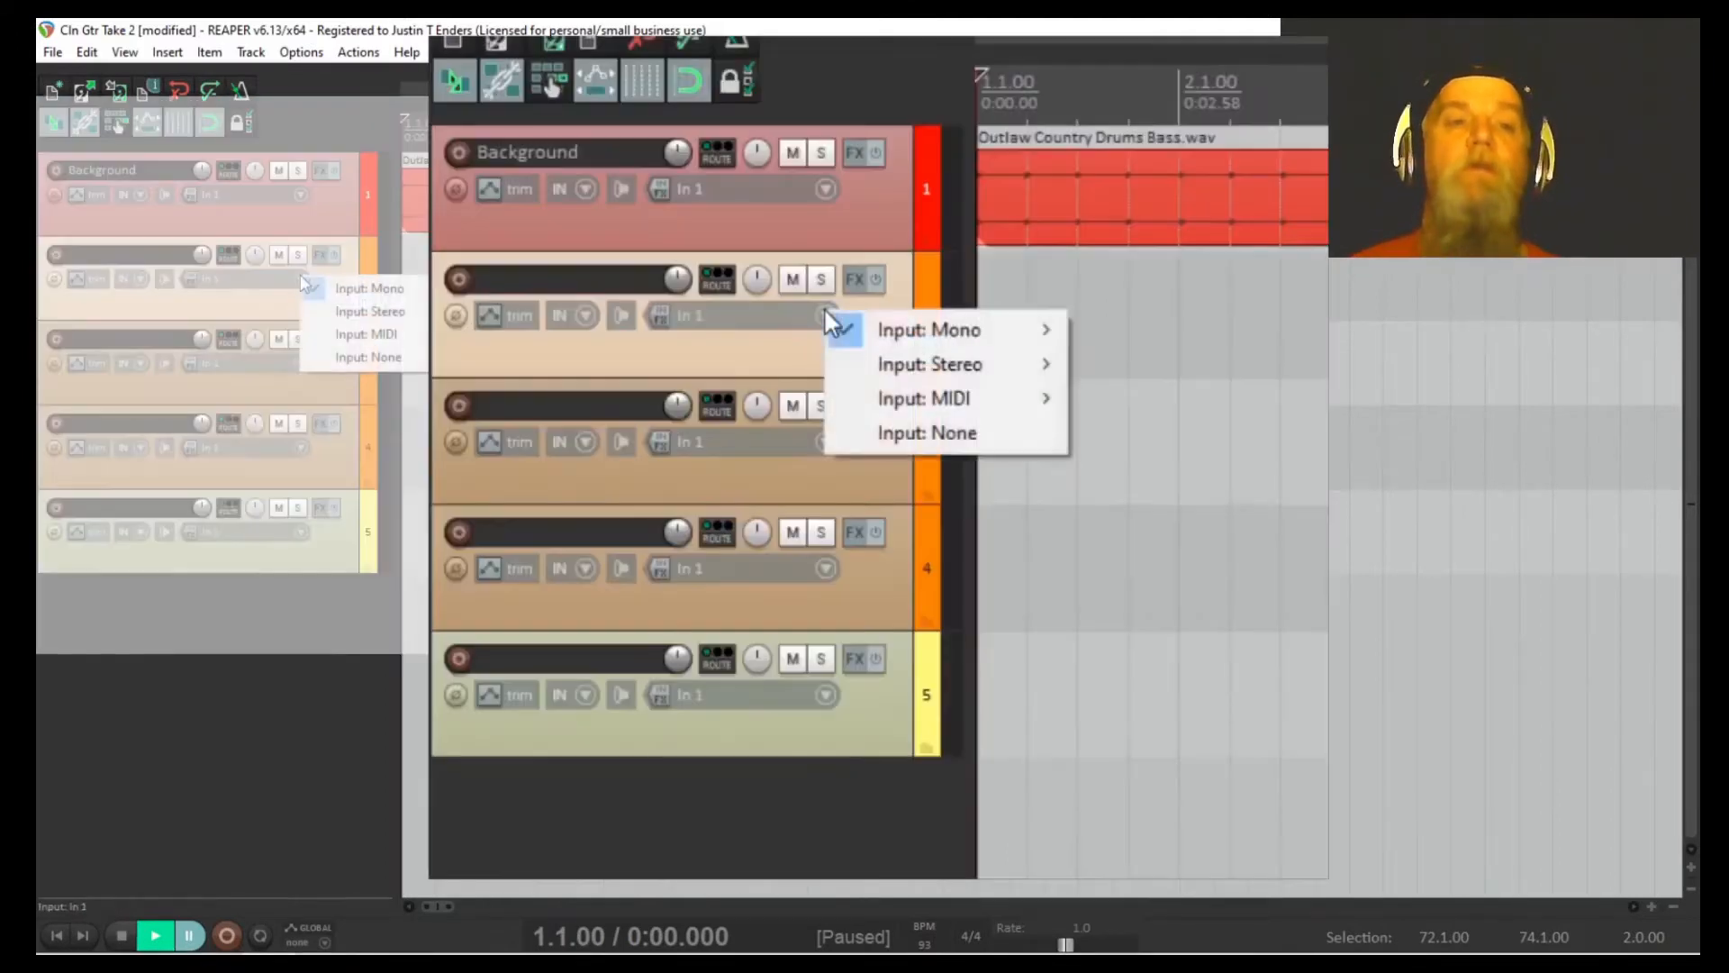
{"action": "mouse_move", "coordinate": [351, 287]}
{"action": "left_click", "coordinate": [509, 290]}
{"action": "left_click", "coordinate": [825, 441]}
{"action": "mouse_move", "coordinate": [954, 456]}
{"action": "left_click", "coordinate": [1132, 491]}
{"action": "left_click", "coordinate": [825, 568]}
{"action": "mouse_move", "coordinate": [955, 586]}
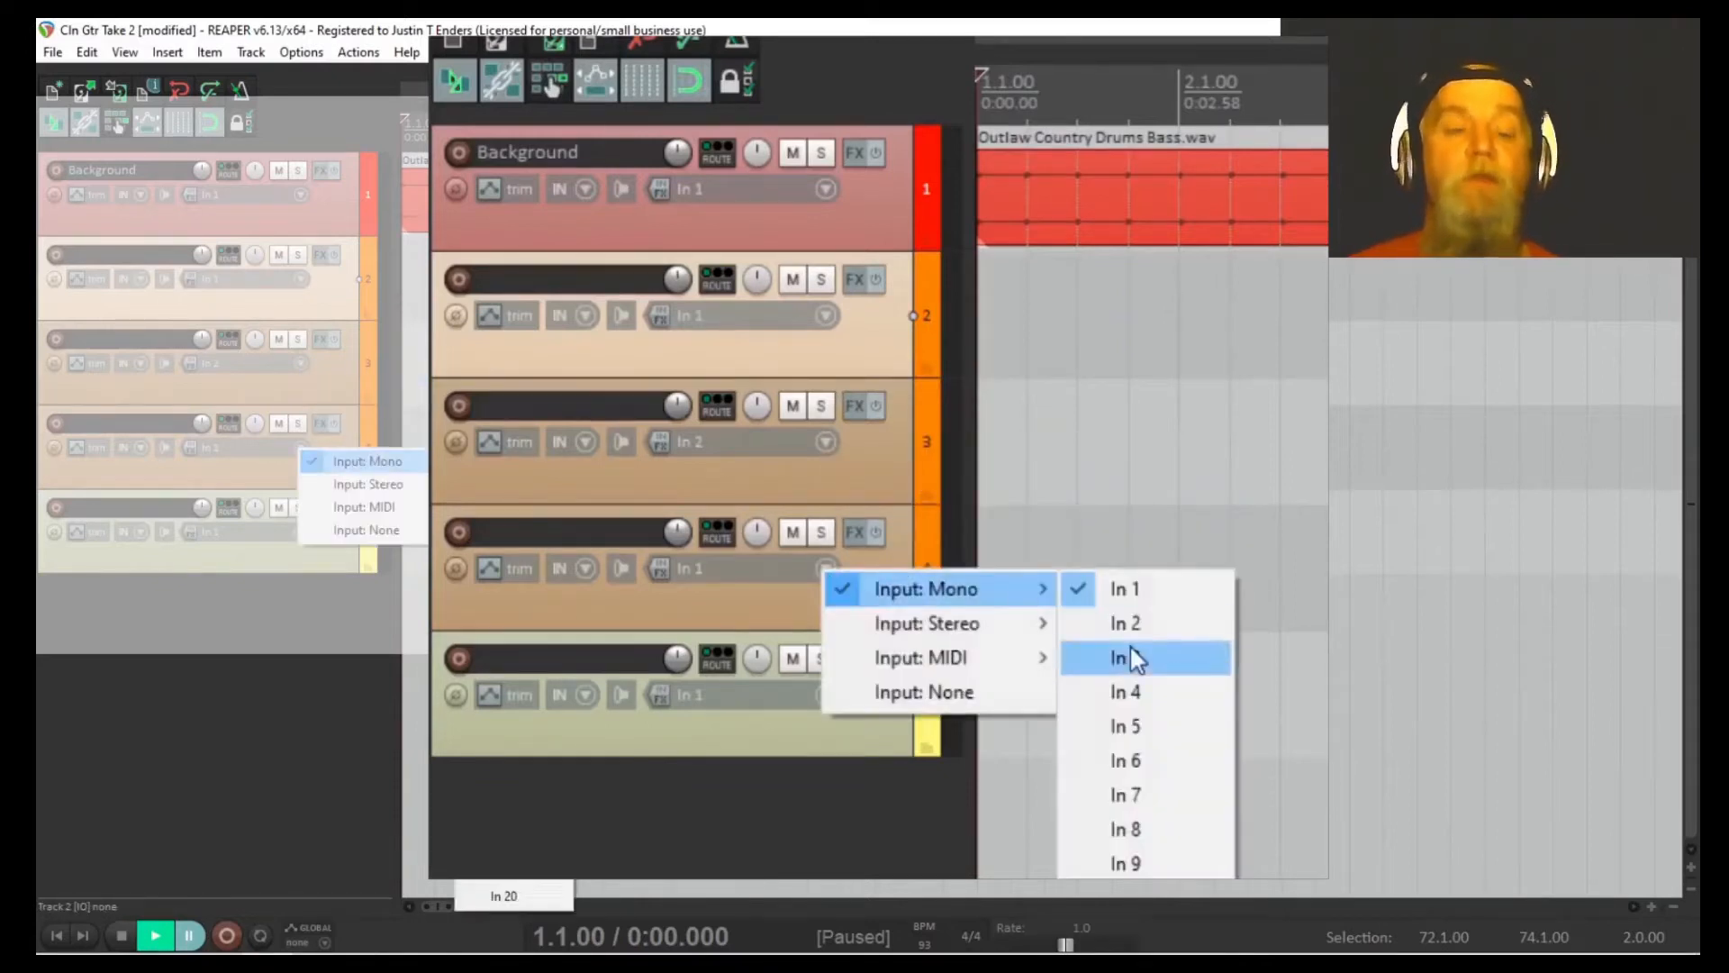
{"action": "left_click", "coordinate": [1127, 657]}
Step: Set track 5 to the stereo input In 2+In 3
{"action": "left_click", "coordinate": [825, 694]}
{"action": "mouse_move", "coordinate": [954, 751]}
{"action": "left_click", "coordinate": [1183, 205]}
Step: Name track 2 "13 Tele Direct" and track 3 "13 Tele G5n"
{"action": "key", "text": "F2"}
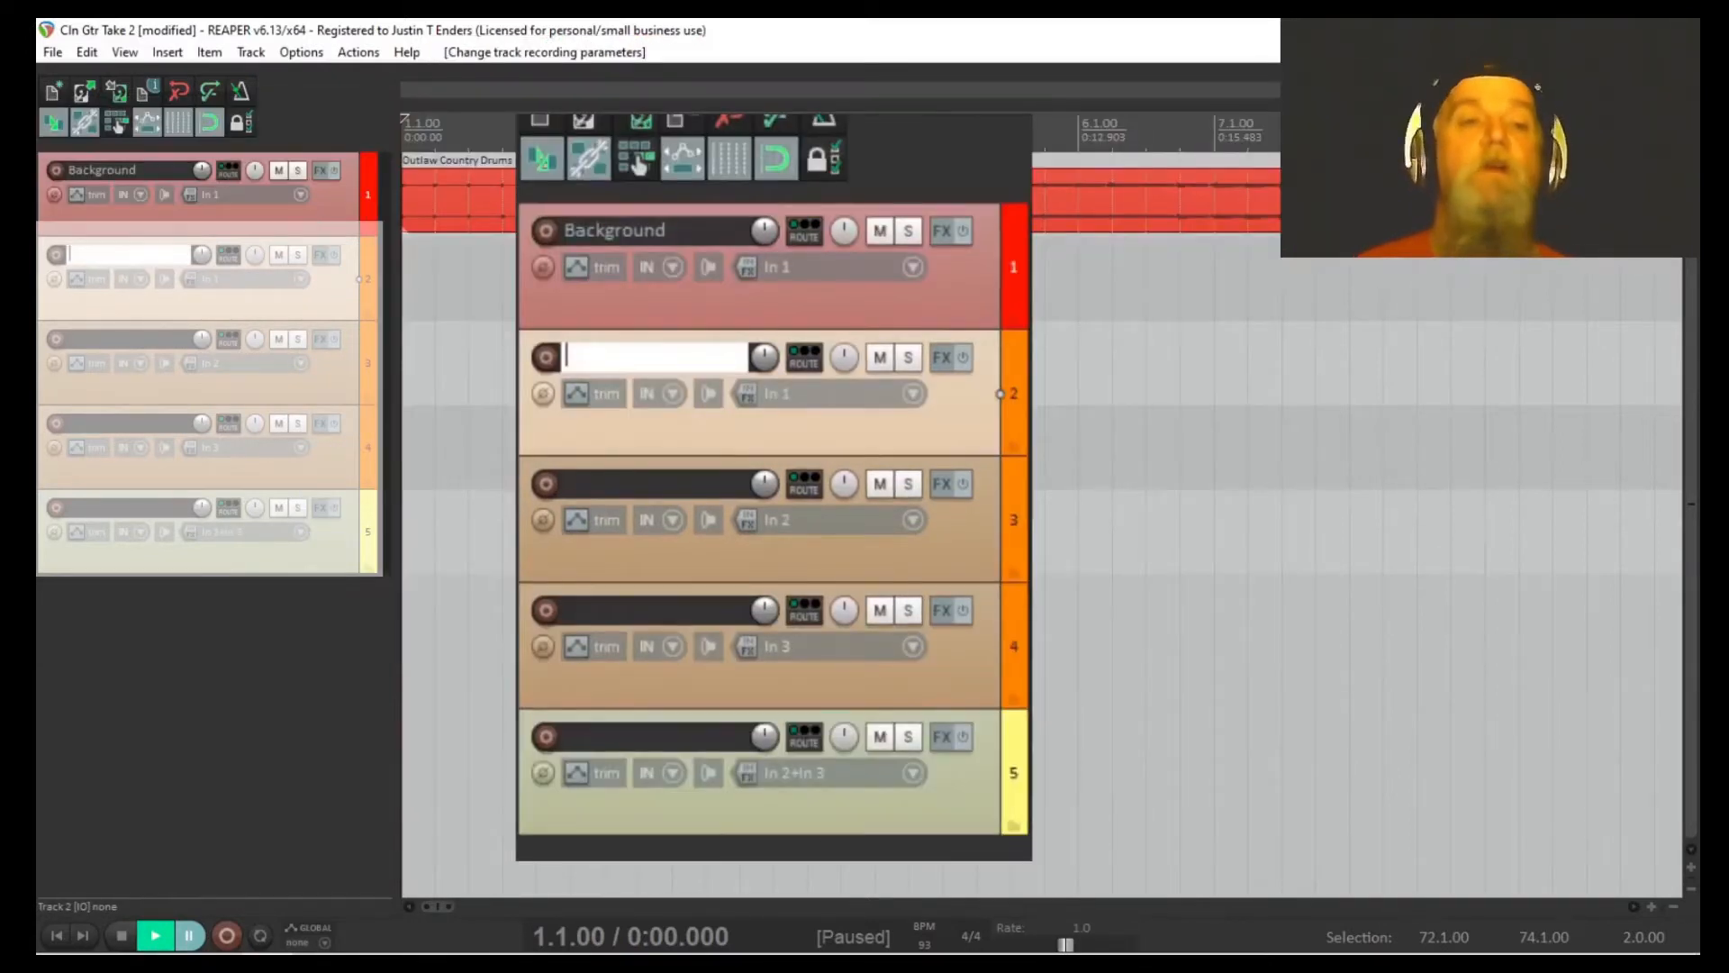
{"action": "type", "text": "13"}
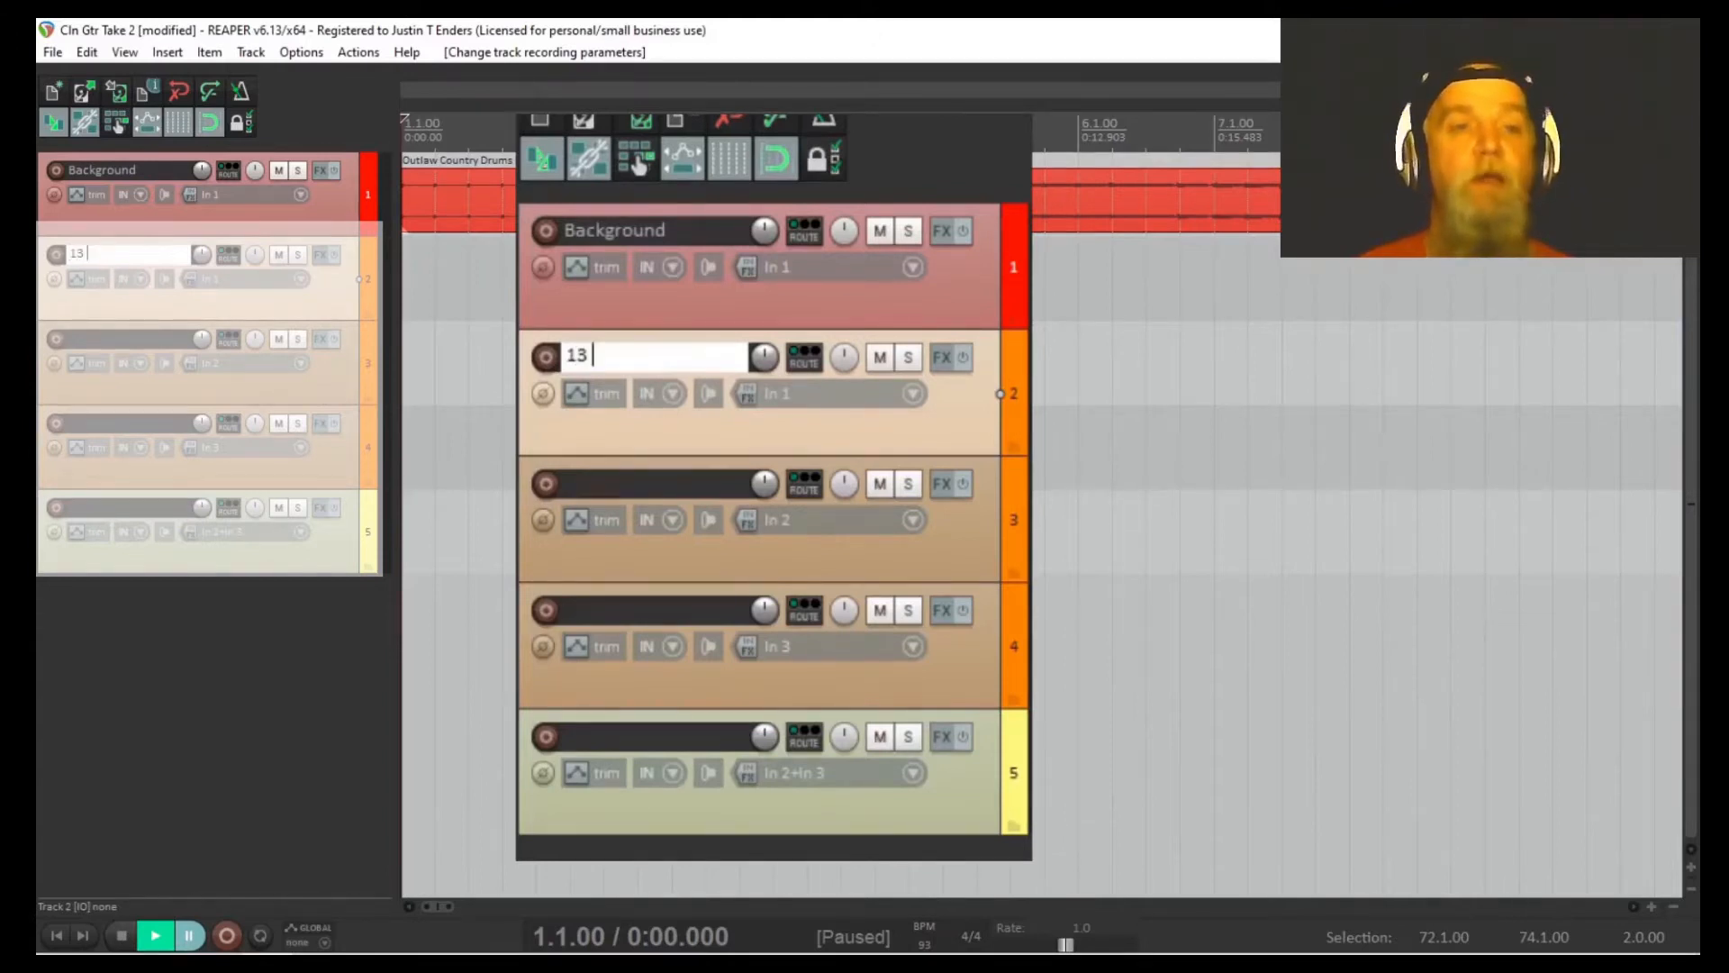
{"action": "type", "text": " Dele"}
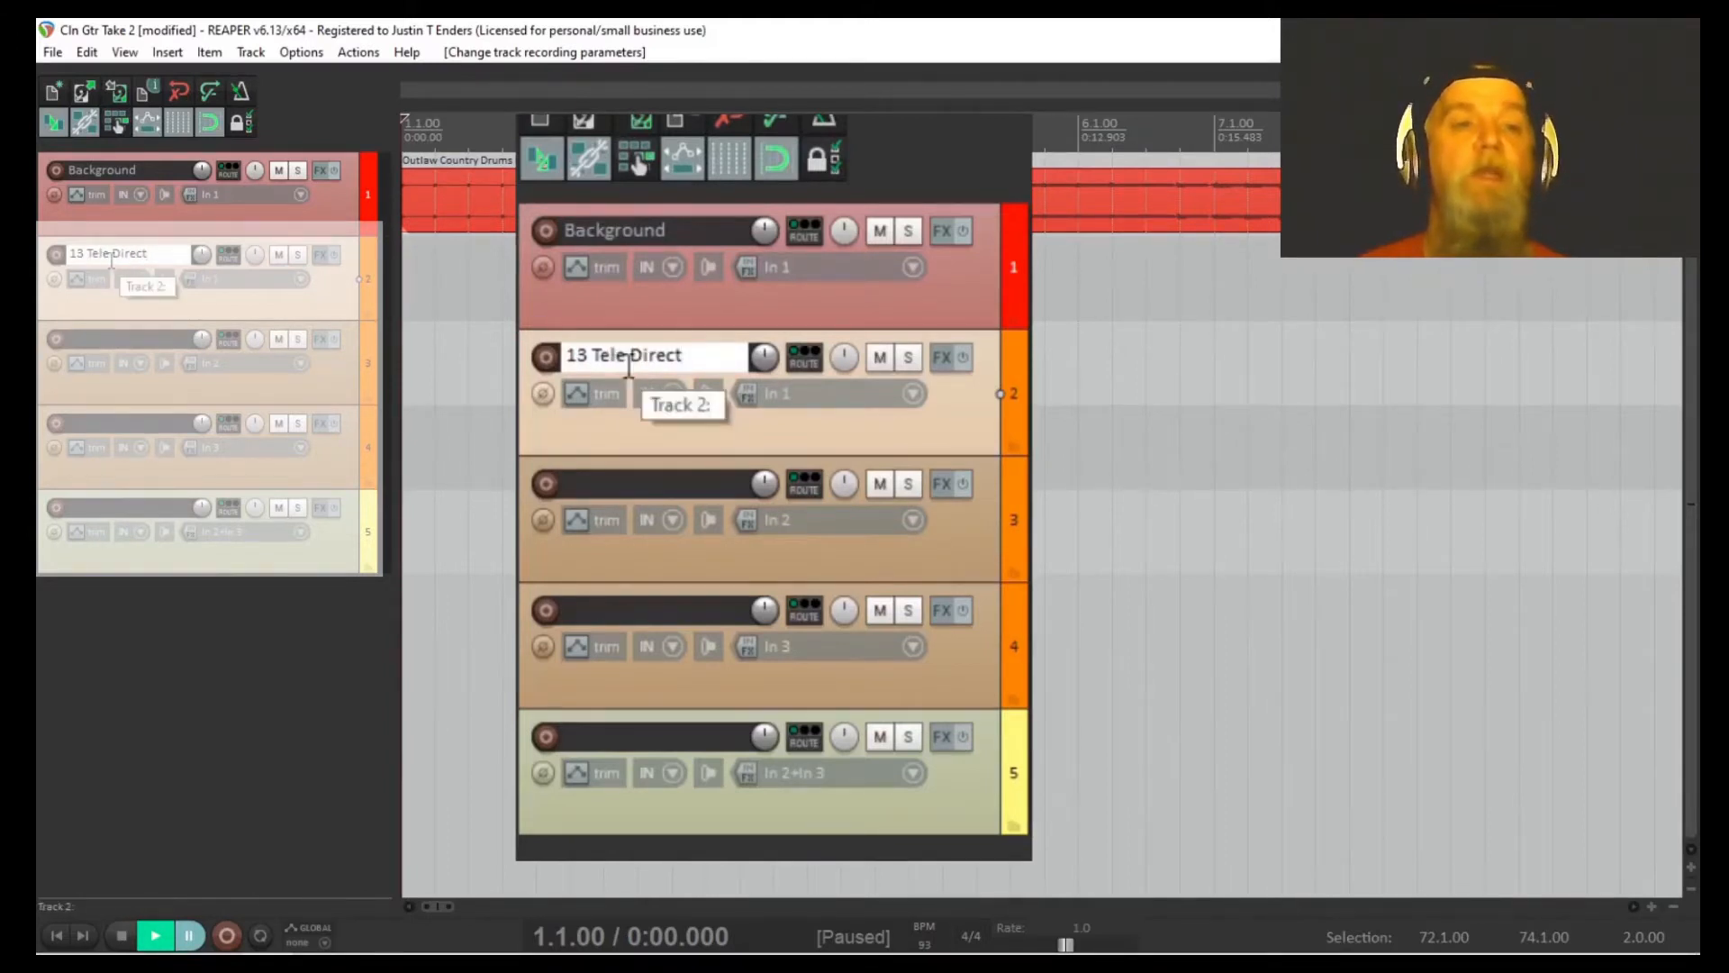
{"action": "left_click", "coordinate": [679, 478]}
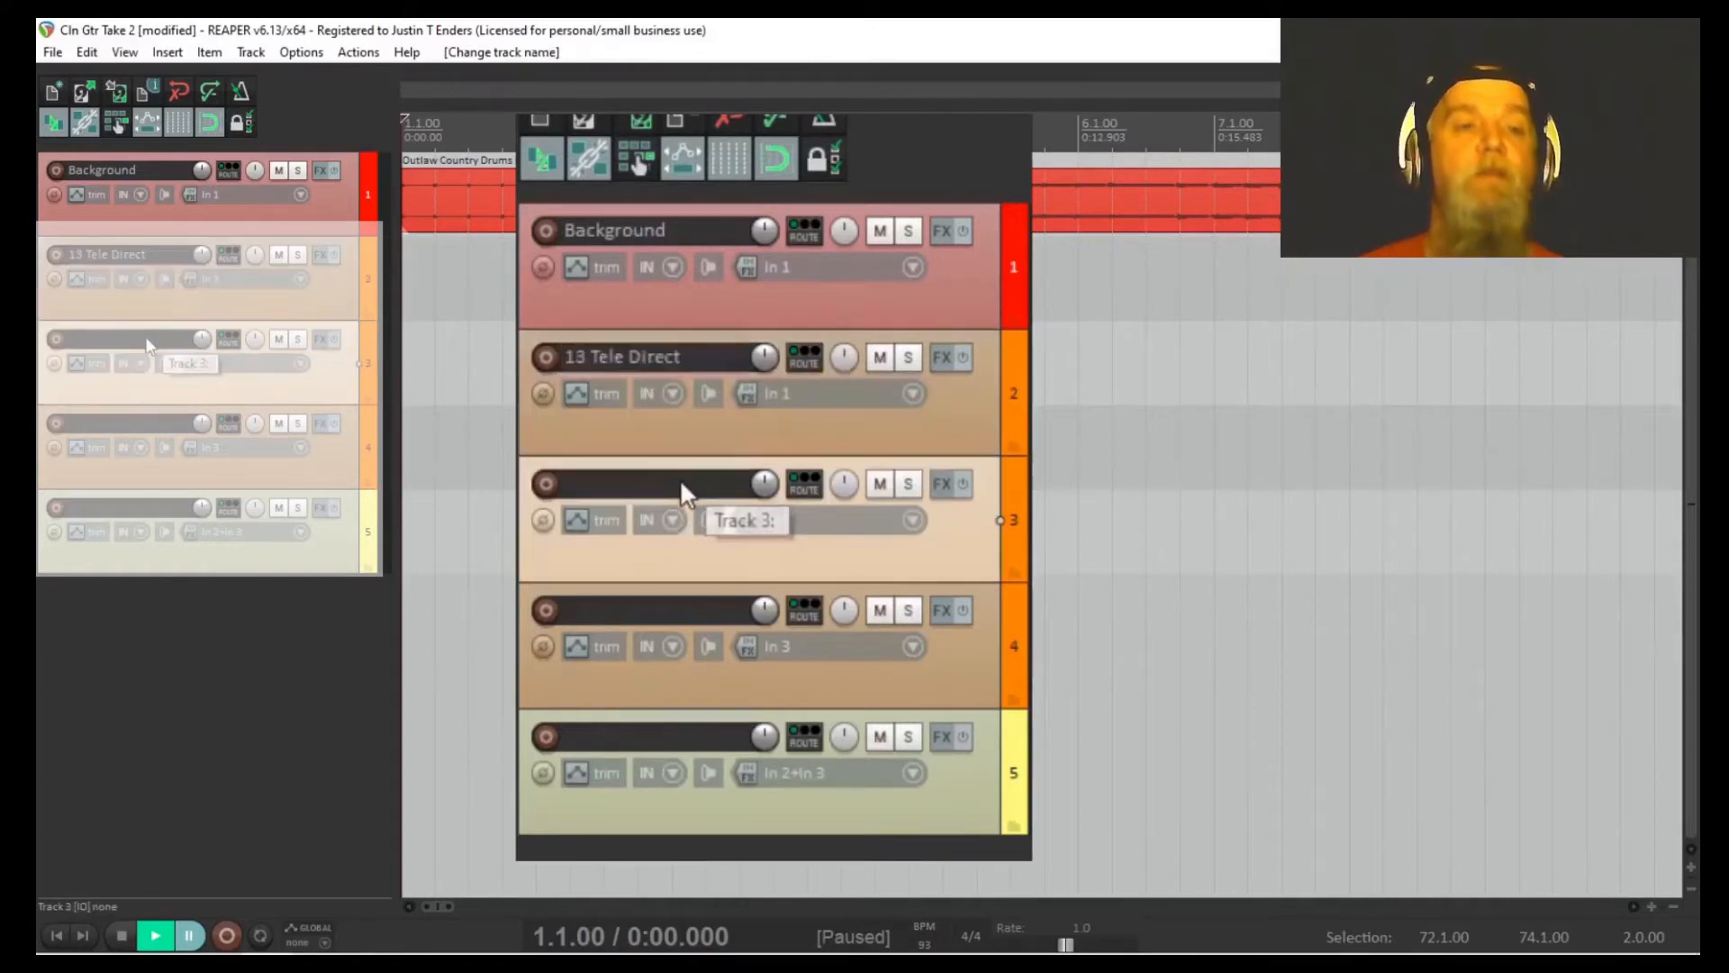
{"action": "double_click", "coordinate": [679, 478]}
{"action": "type", "text": "13 Tele G5n"}
{"action": "key", "text": "Tab"}
Step: Name track 4 "14 Tele GCAP" and track 5 "15 Tele G5n(L) GCAP(R)"
{"action": "type", "text": "14 Tele "}
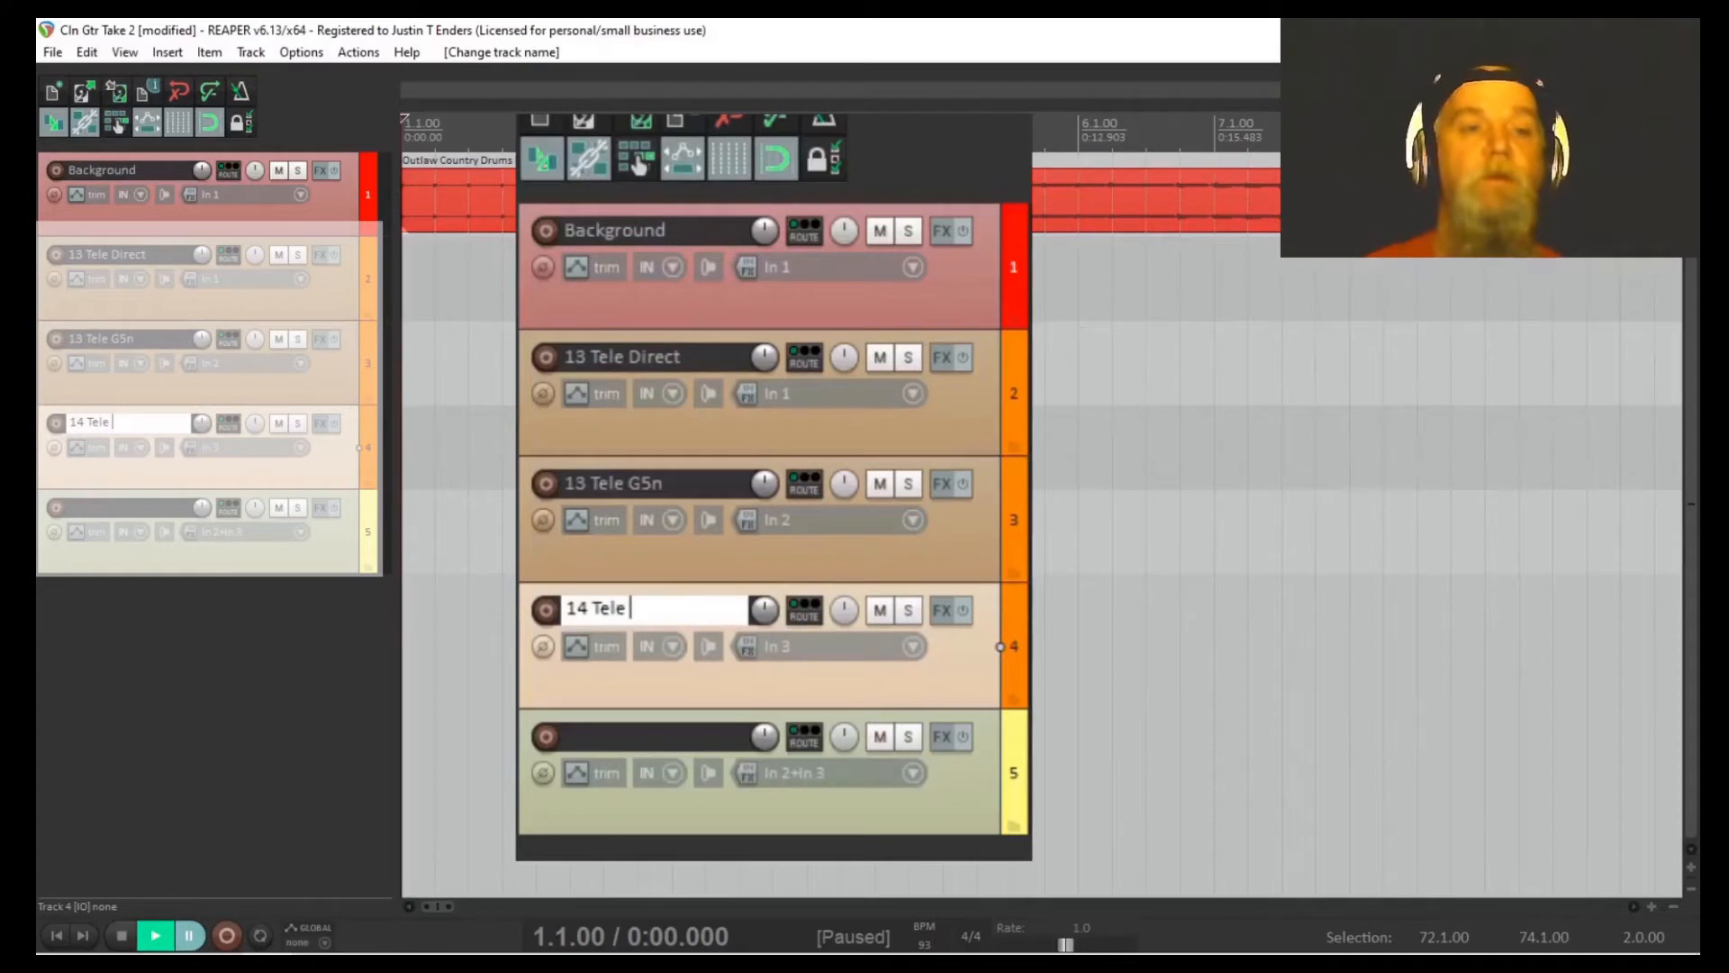
{"action": "type", "text": "GCAP"}
{"action": "key", "text": "Tab"}
{"action": "type", "text": "15 Tele G5n(L)"}
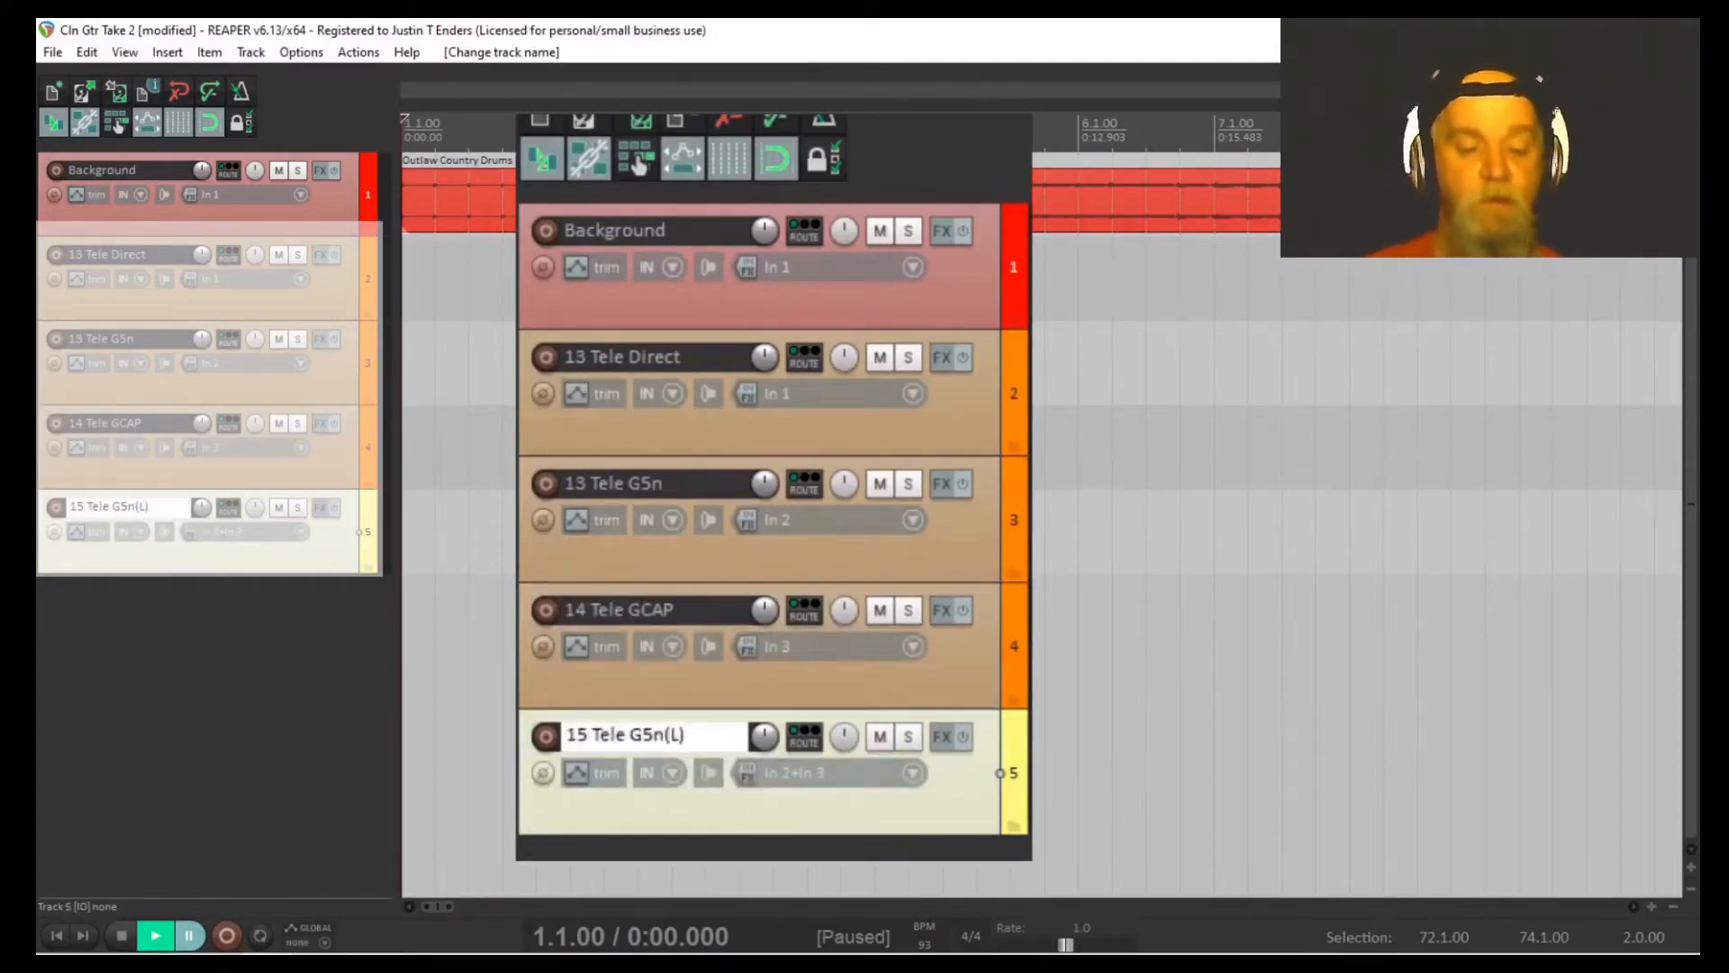
{"action": "type", "text": " GCAP(R)"}
{"action": "key", "text": "Return"}
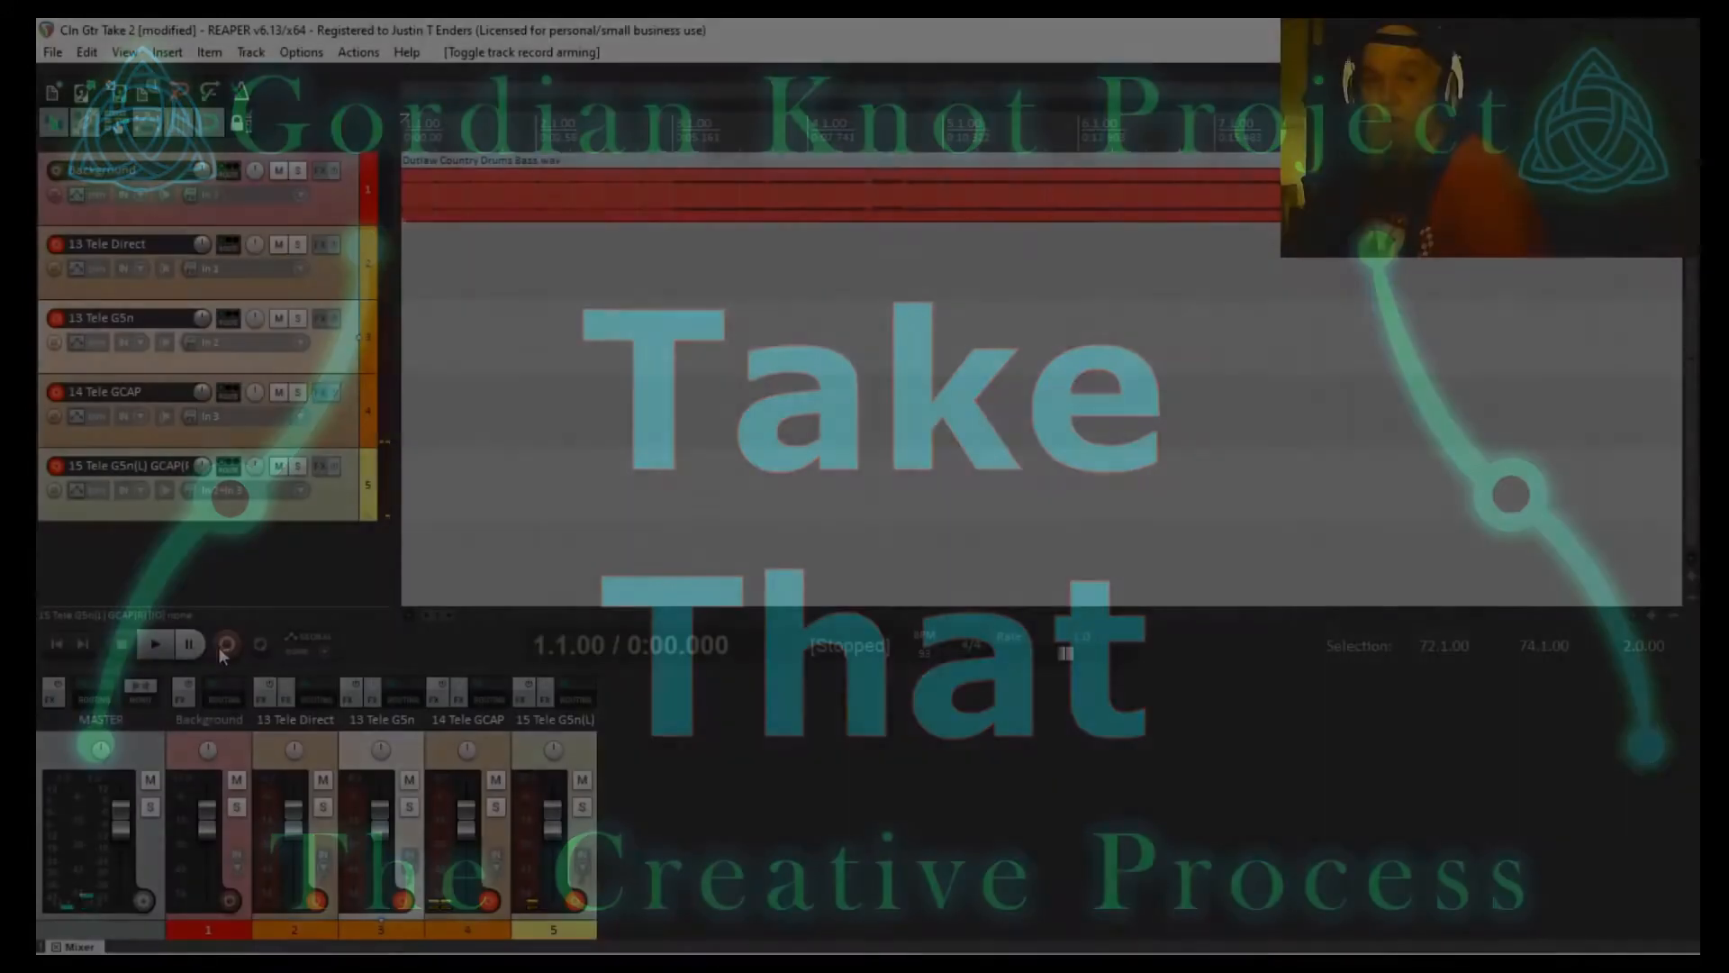
Step: Record the guitar takes onto the four armed Tele tracks from the project start
{"action": "left_click", "coordinate": [235, 641]}
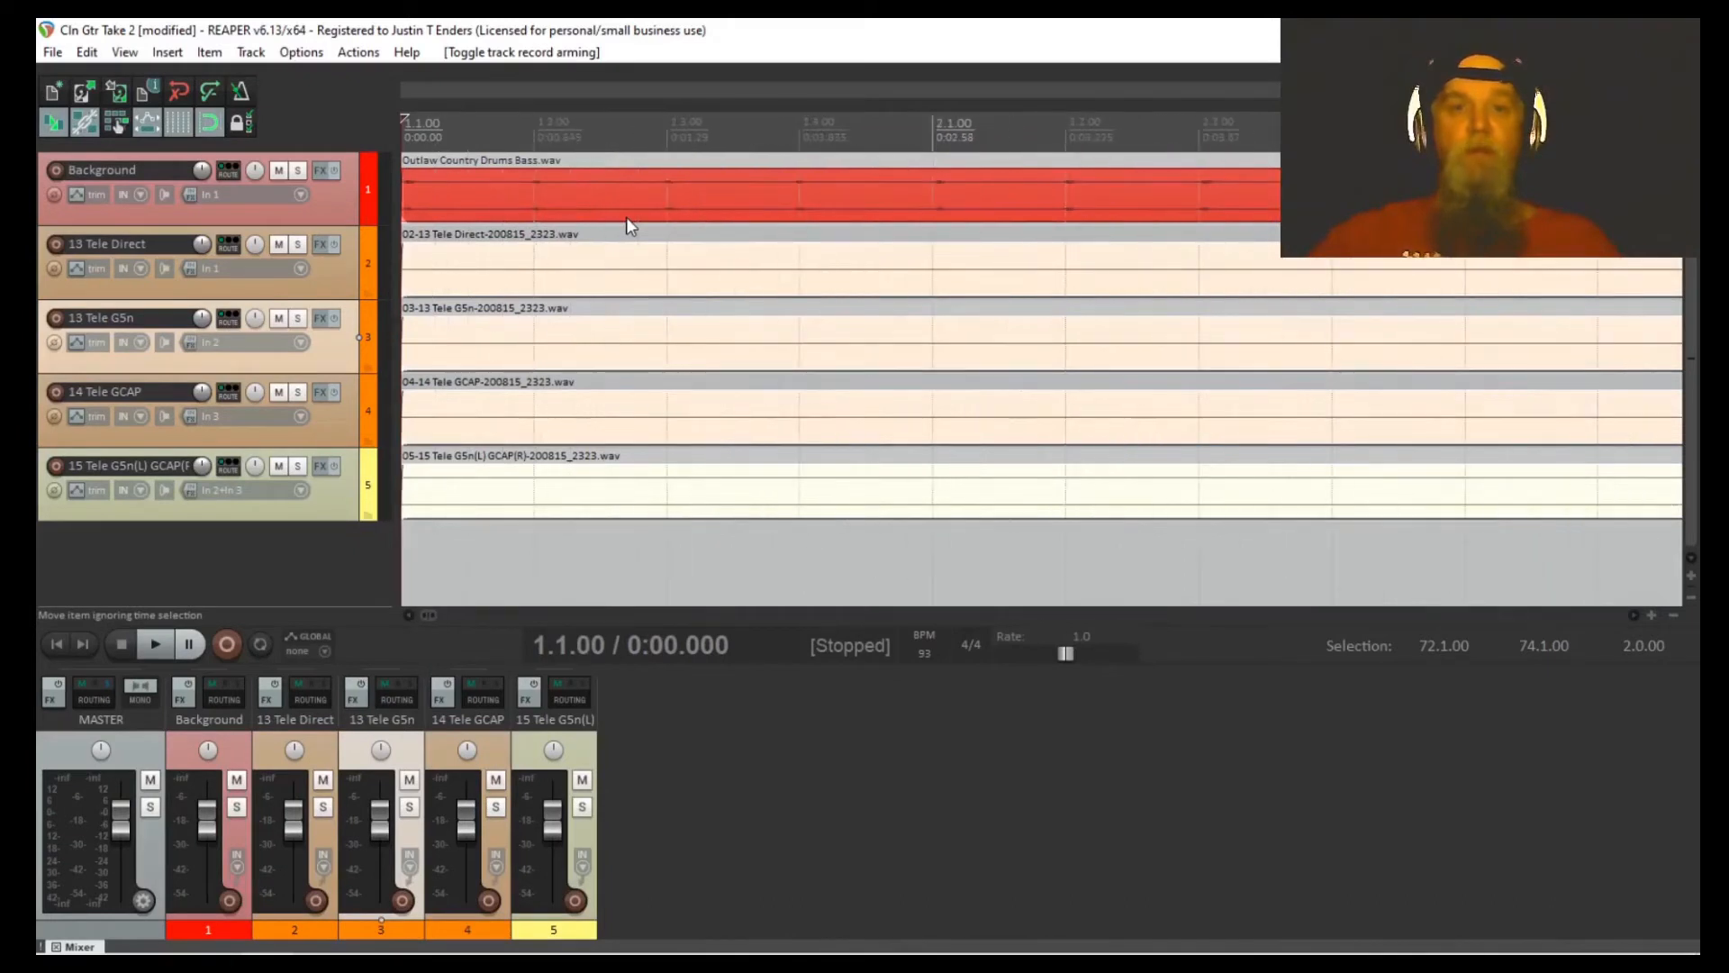
Step: Set the time selection over the first take, from 1.1.00 to 70.1.00
{"action": "scroll", "coordinate": [625, 216], "scroll_direction": "down", "scroll_amount": 10}
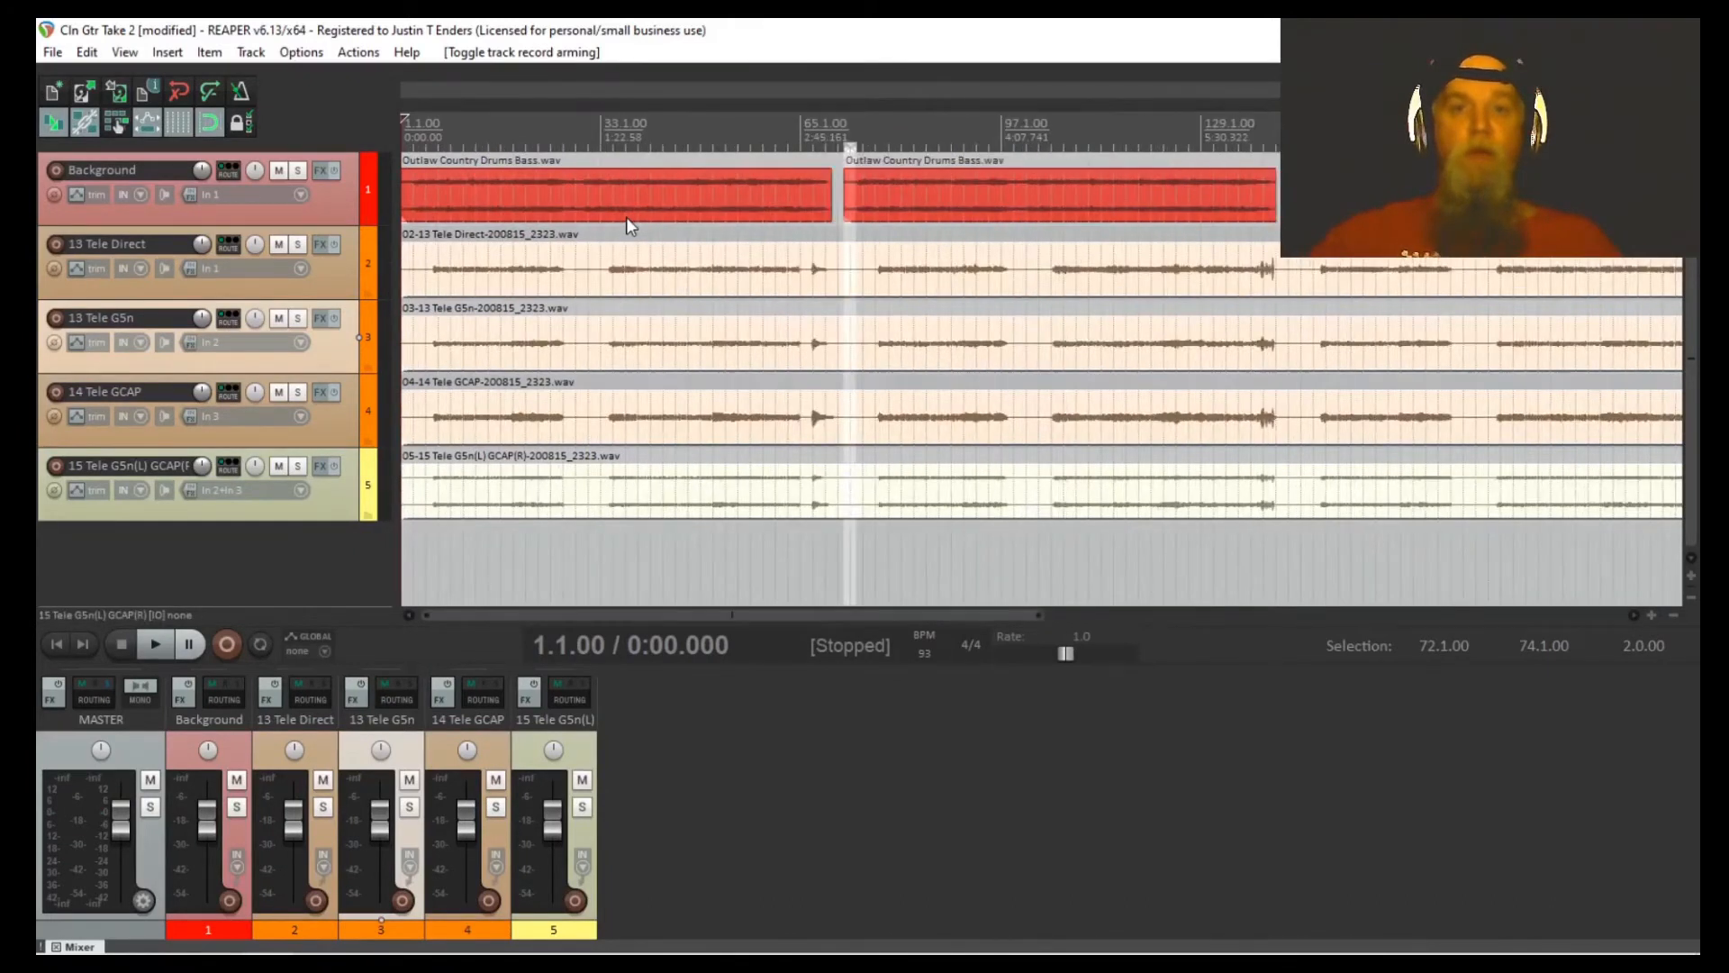
{"action": "scroll", "coordinate": [625, 216], "scroll_direction": "up", "scroll_amount": 3}
{"action": "left_click_drag", "start_coordinate": [405, 137], "coordinate": [1259, 131]}
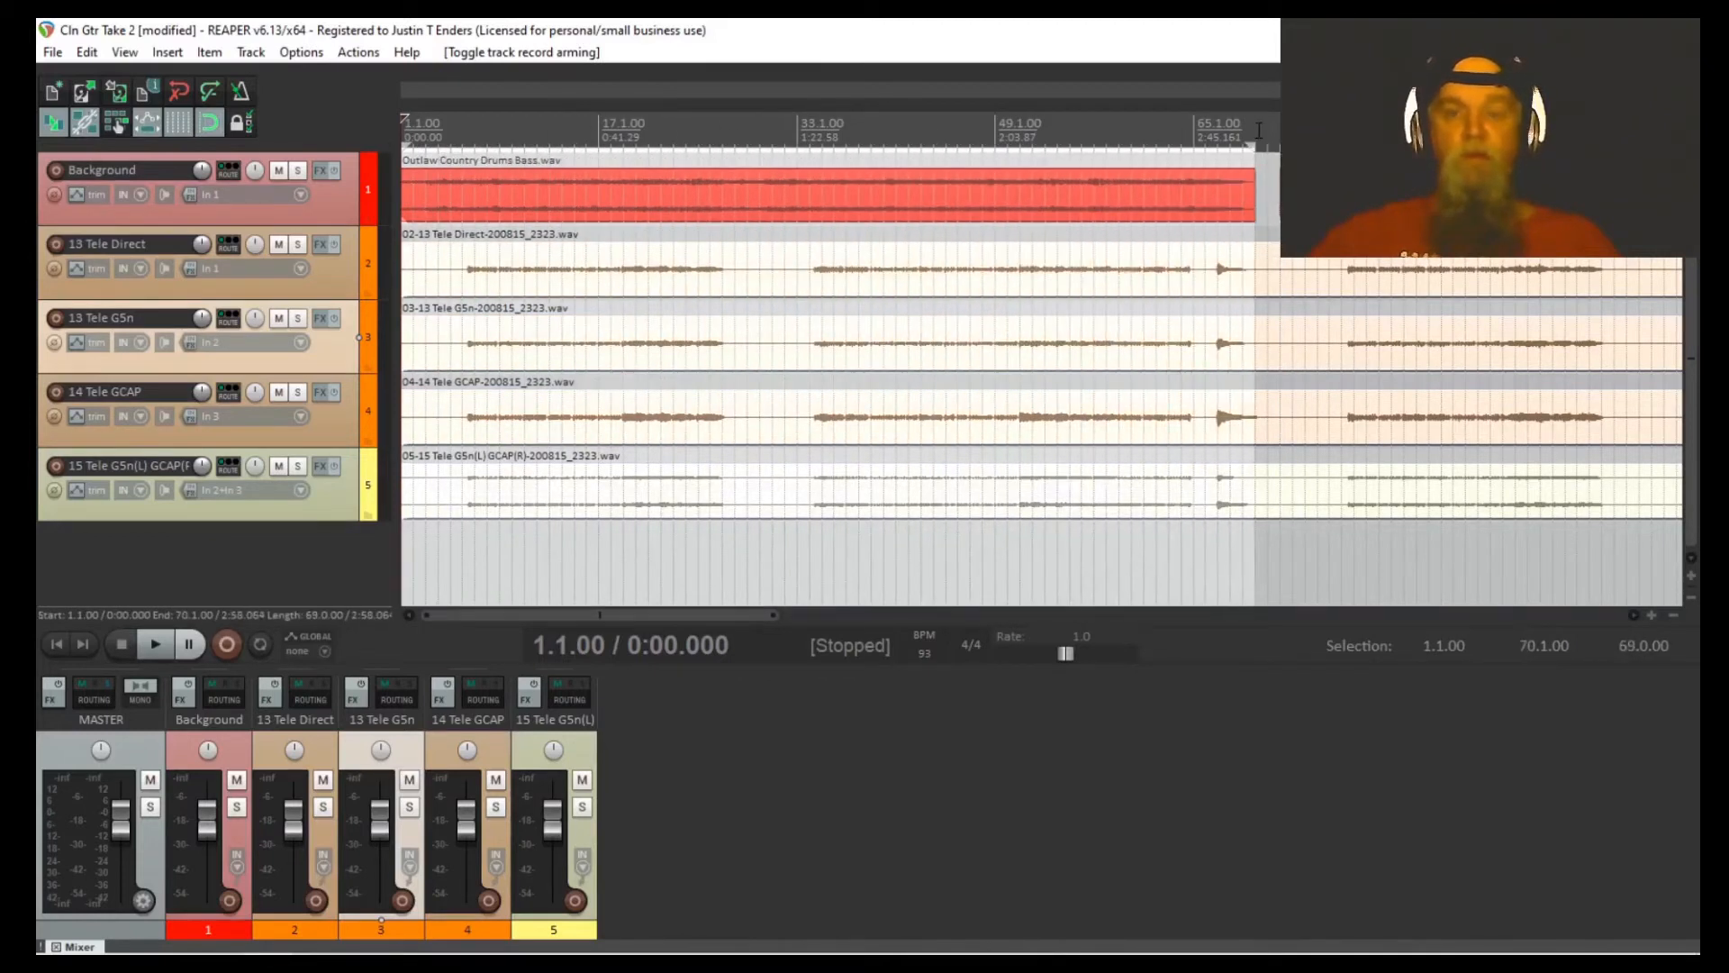
Step: Select the four Tele tracks and open the render settings
{"action": "left_click", "coordinate": [340, 281]}
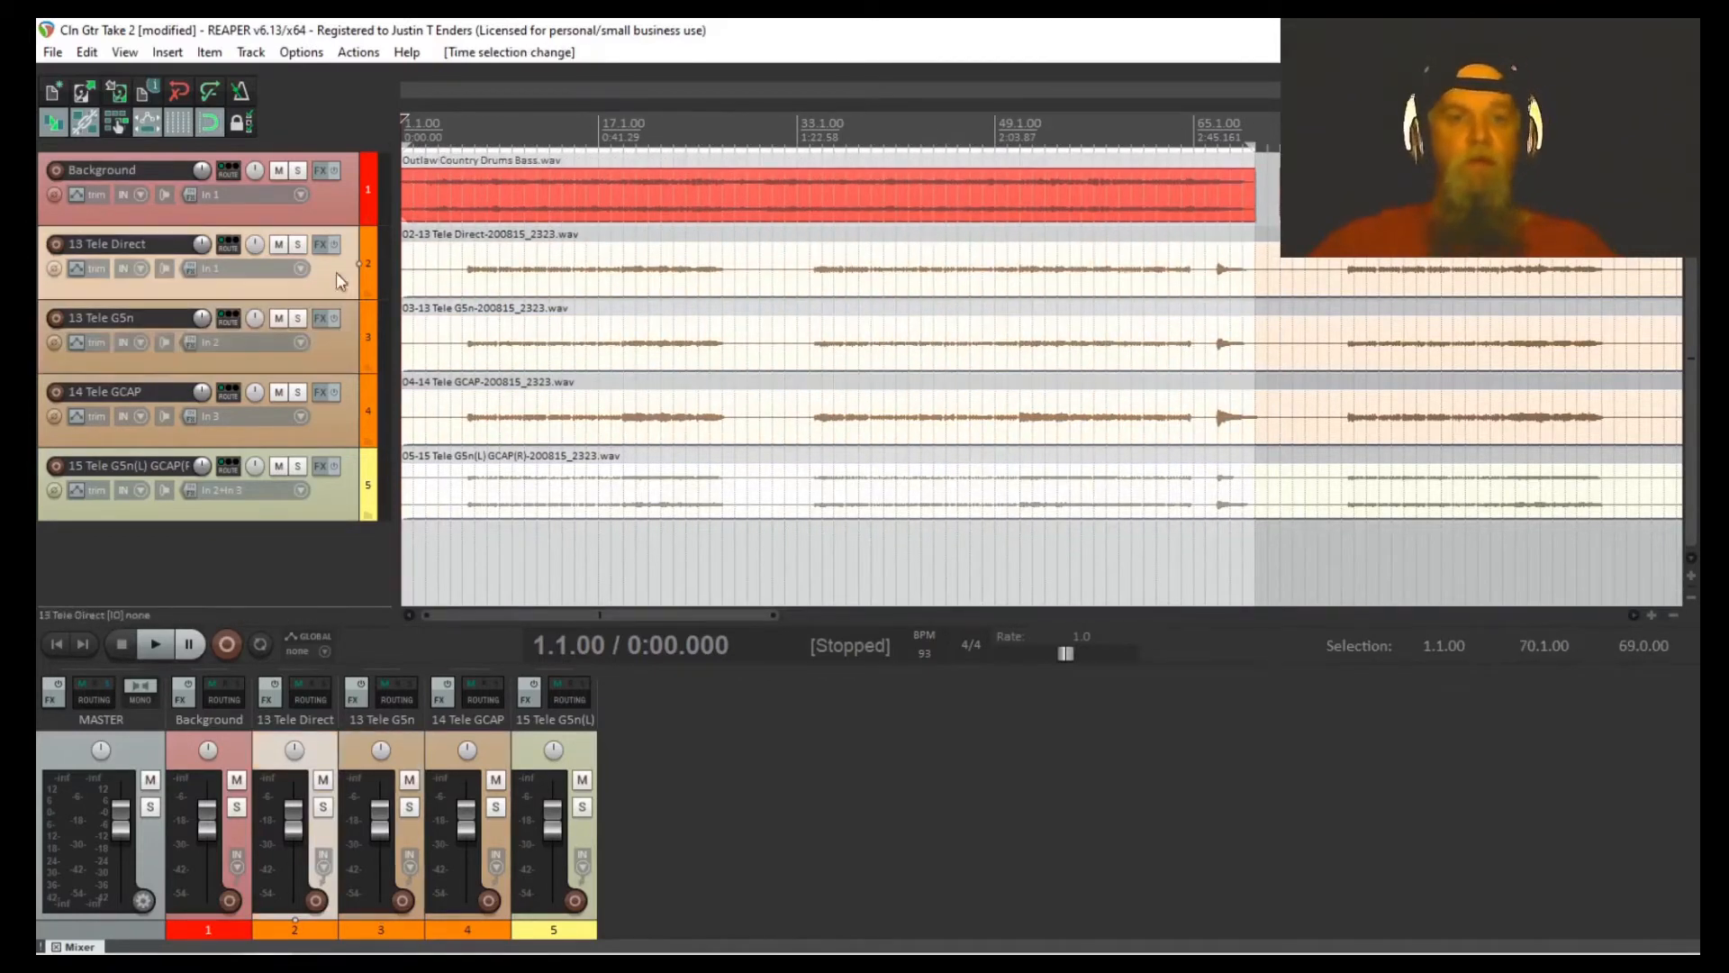
{"action": "left_click", "coordinate": [330, 492], "text": "shift"}
{"action": "left_click", "coordinate": [54, 53]}
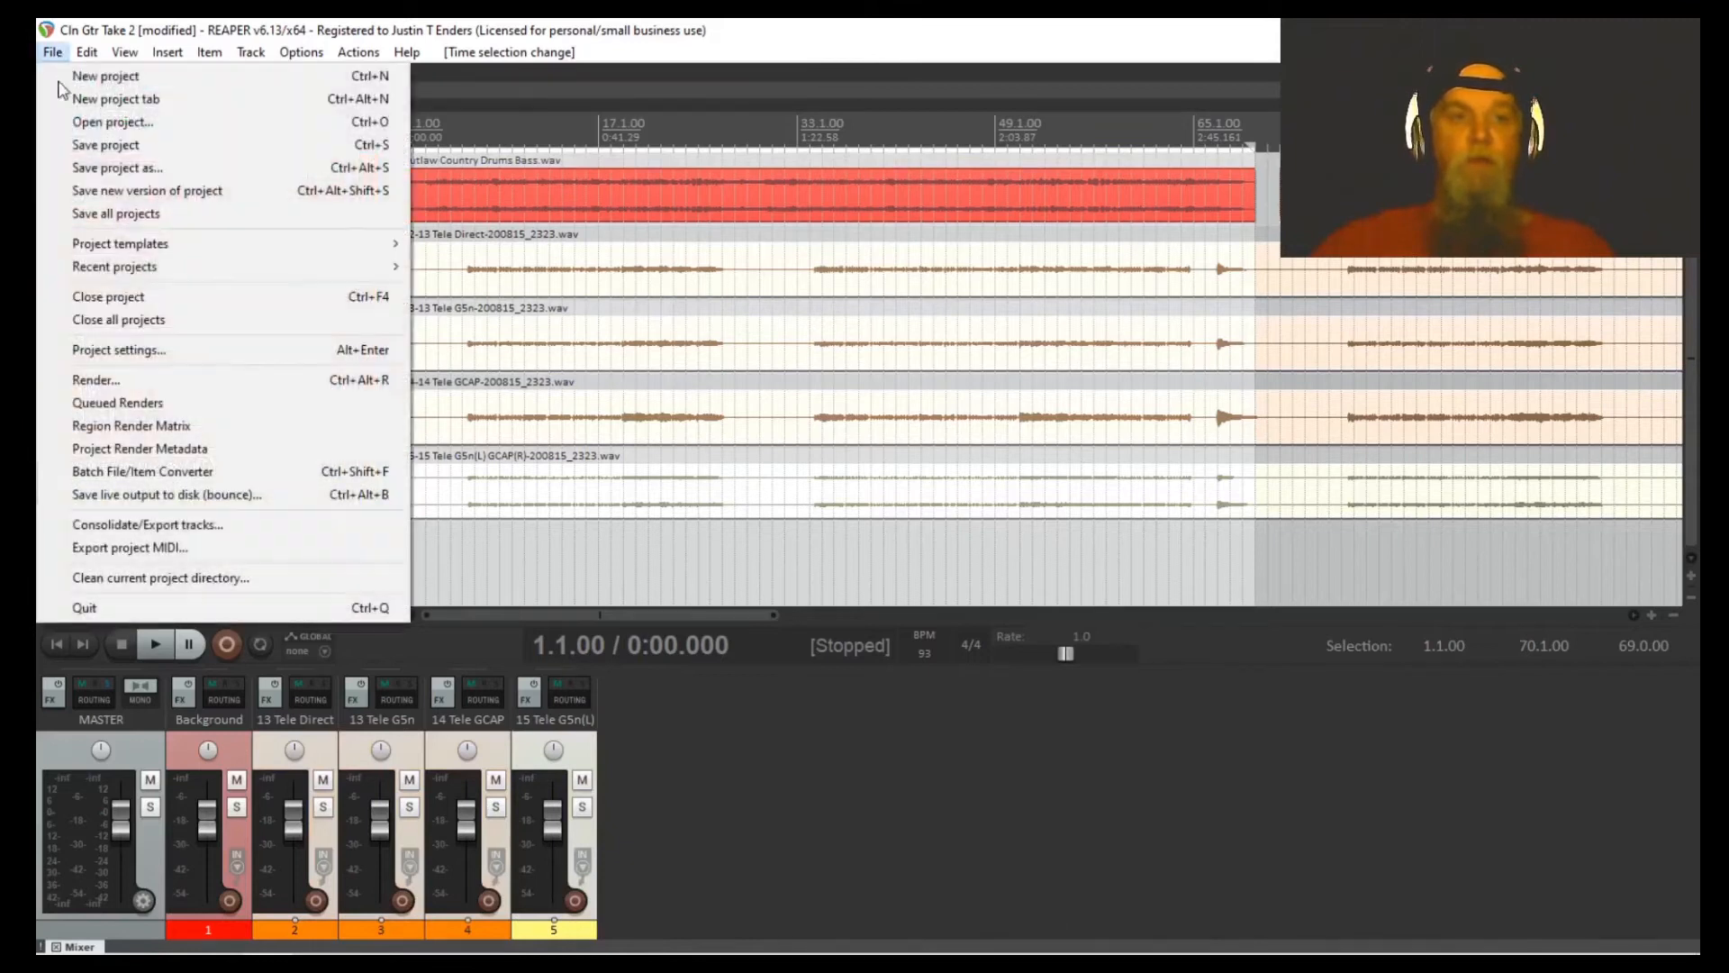
{"action": "left_click", "coordinate": [81, 376]}
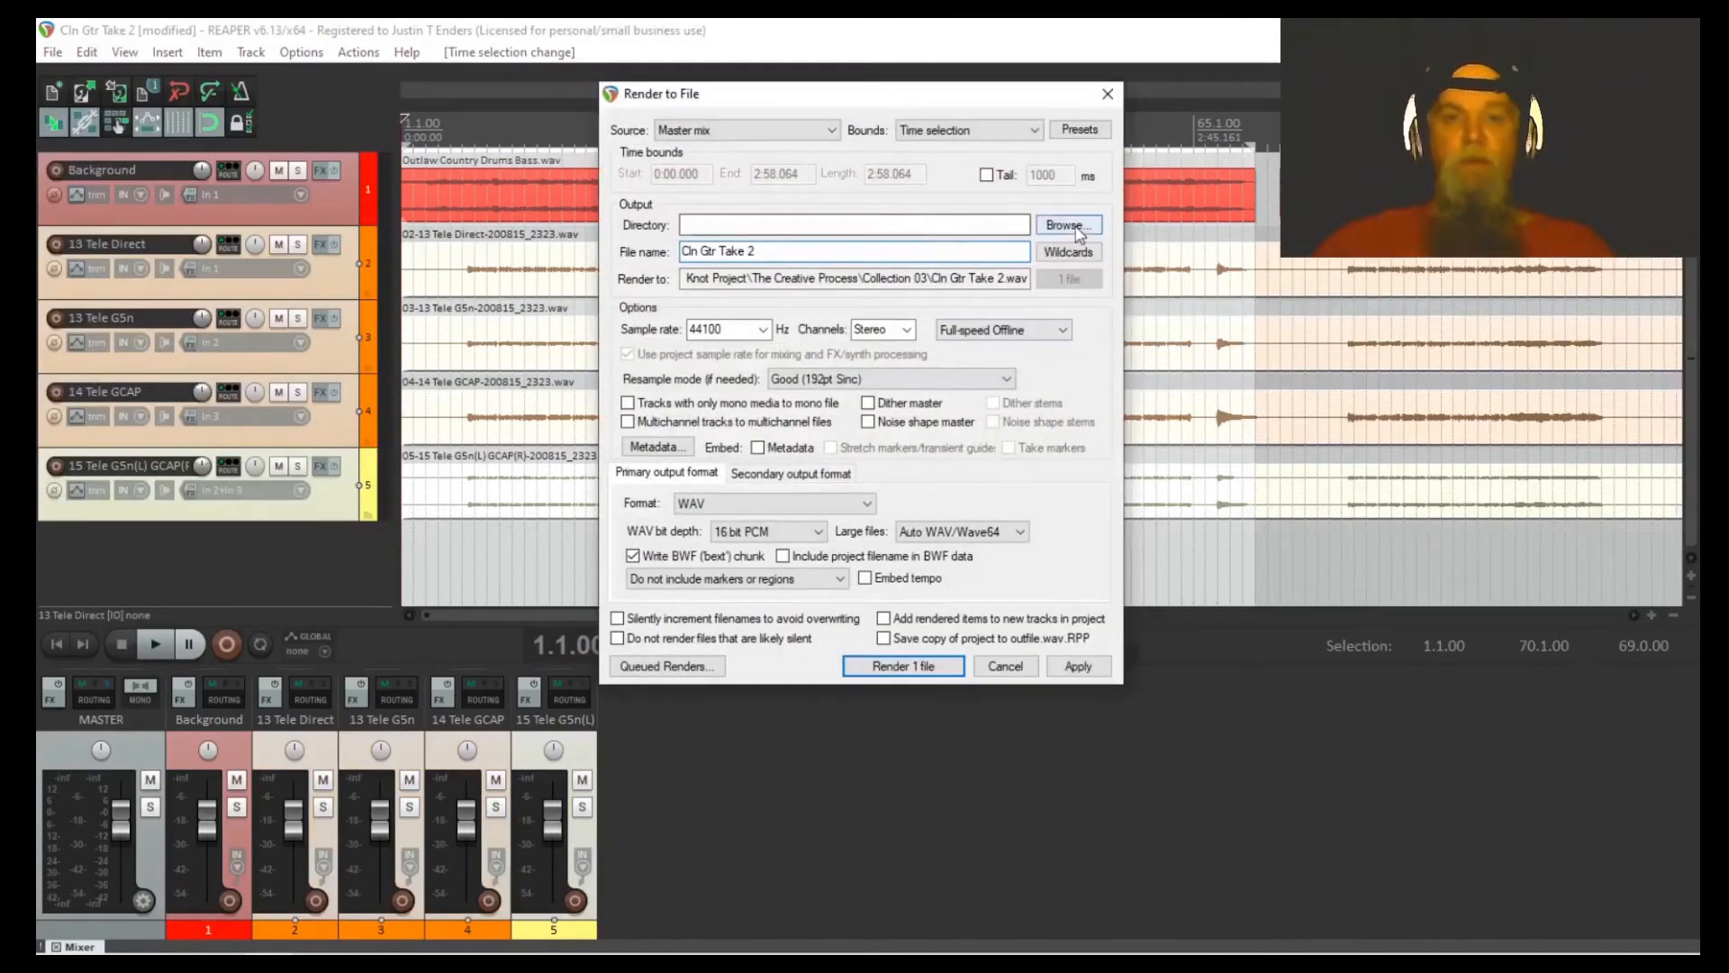
Step: Set the render output directory to the Take 01 folder inside Collection 03\Multitracks
{"action": "left_click", "coordinate": [1063, 227]}
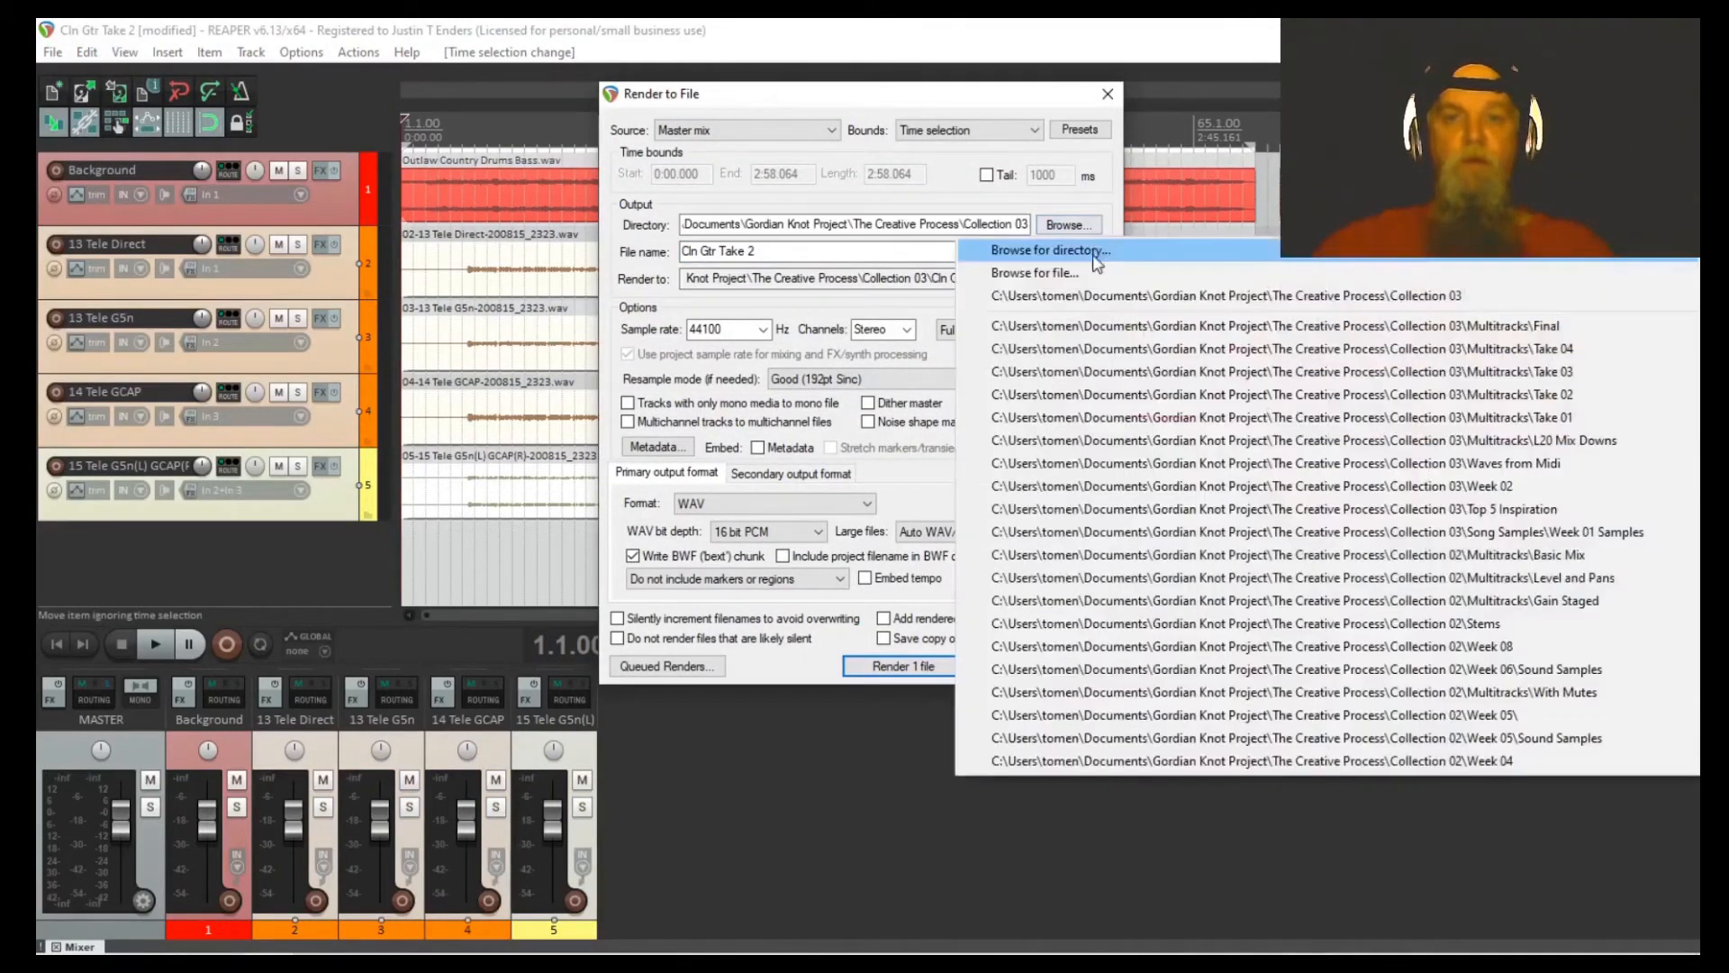
{"action": "left_click", "coordinate": [1061, 149]}
{"action": "left_click", "coordinate": [825, 502]}
{"action": "left_click", "coordinate": [896, 502]}
{"action": "left_click", "coordinate": [894, 636]}
Step: Set the render file name to the track name wildcard $track
{"action": "left_click", "coordinate": [1068, 252]}
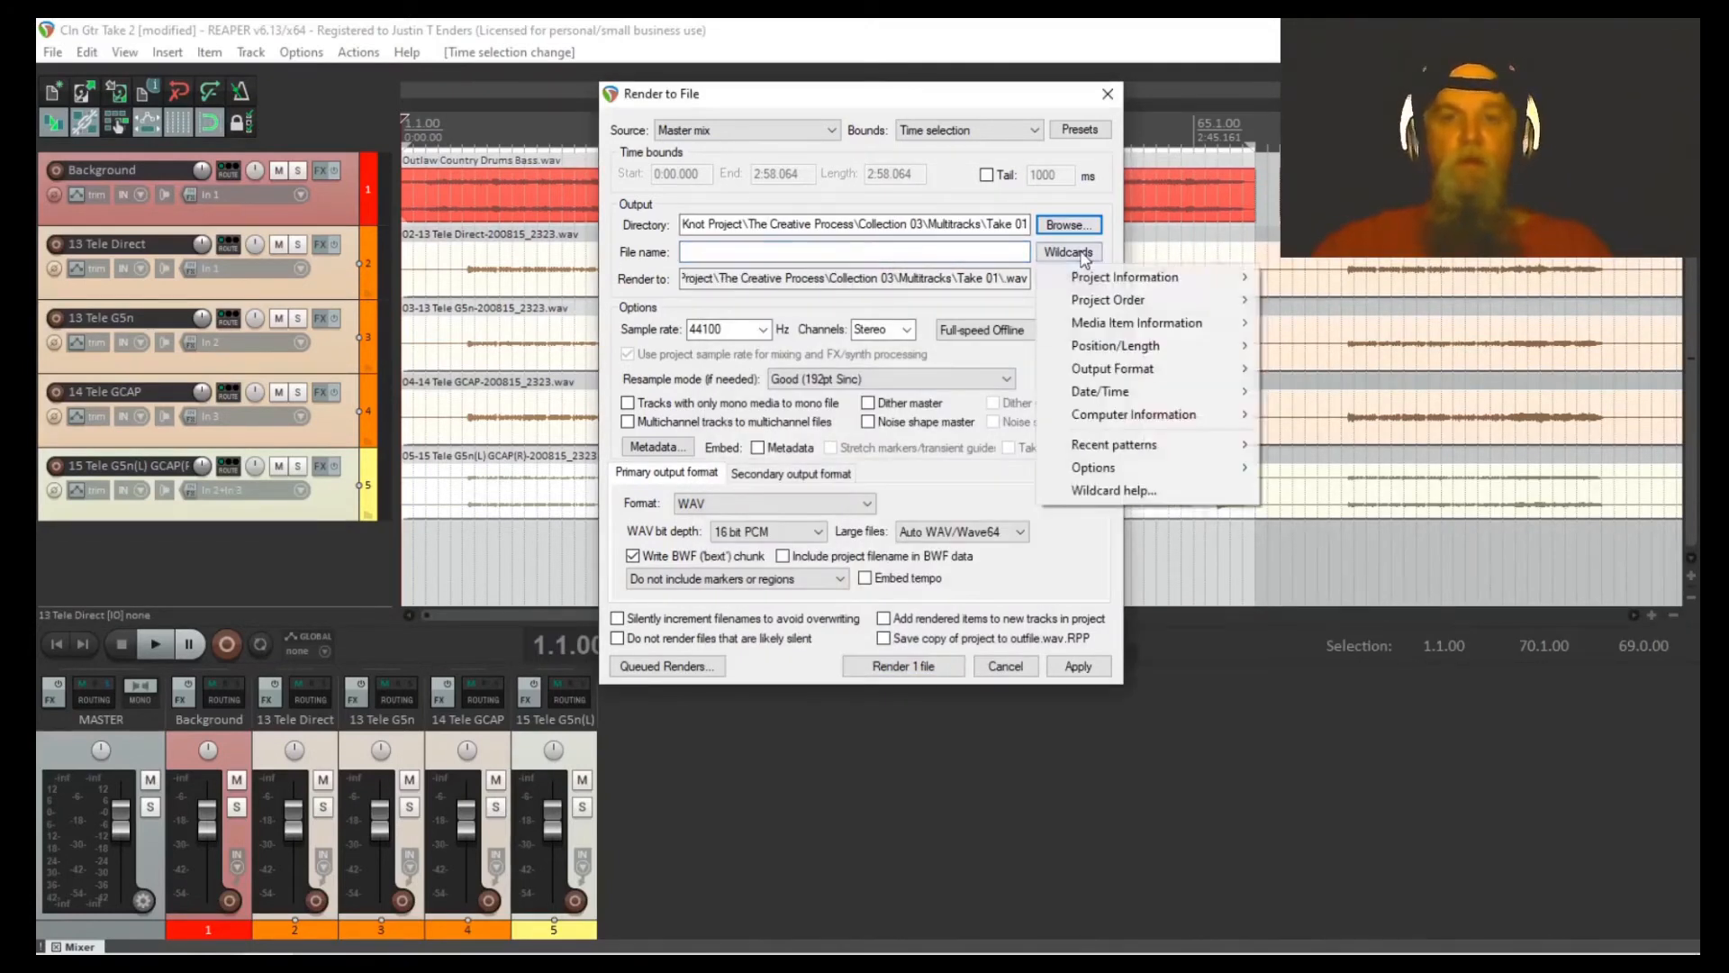
{"action": "mouse_move", "coordinate": [1116, 276]}
{"action": "left_click", "coordinate": [1306, 323]}
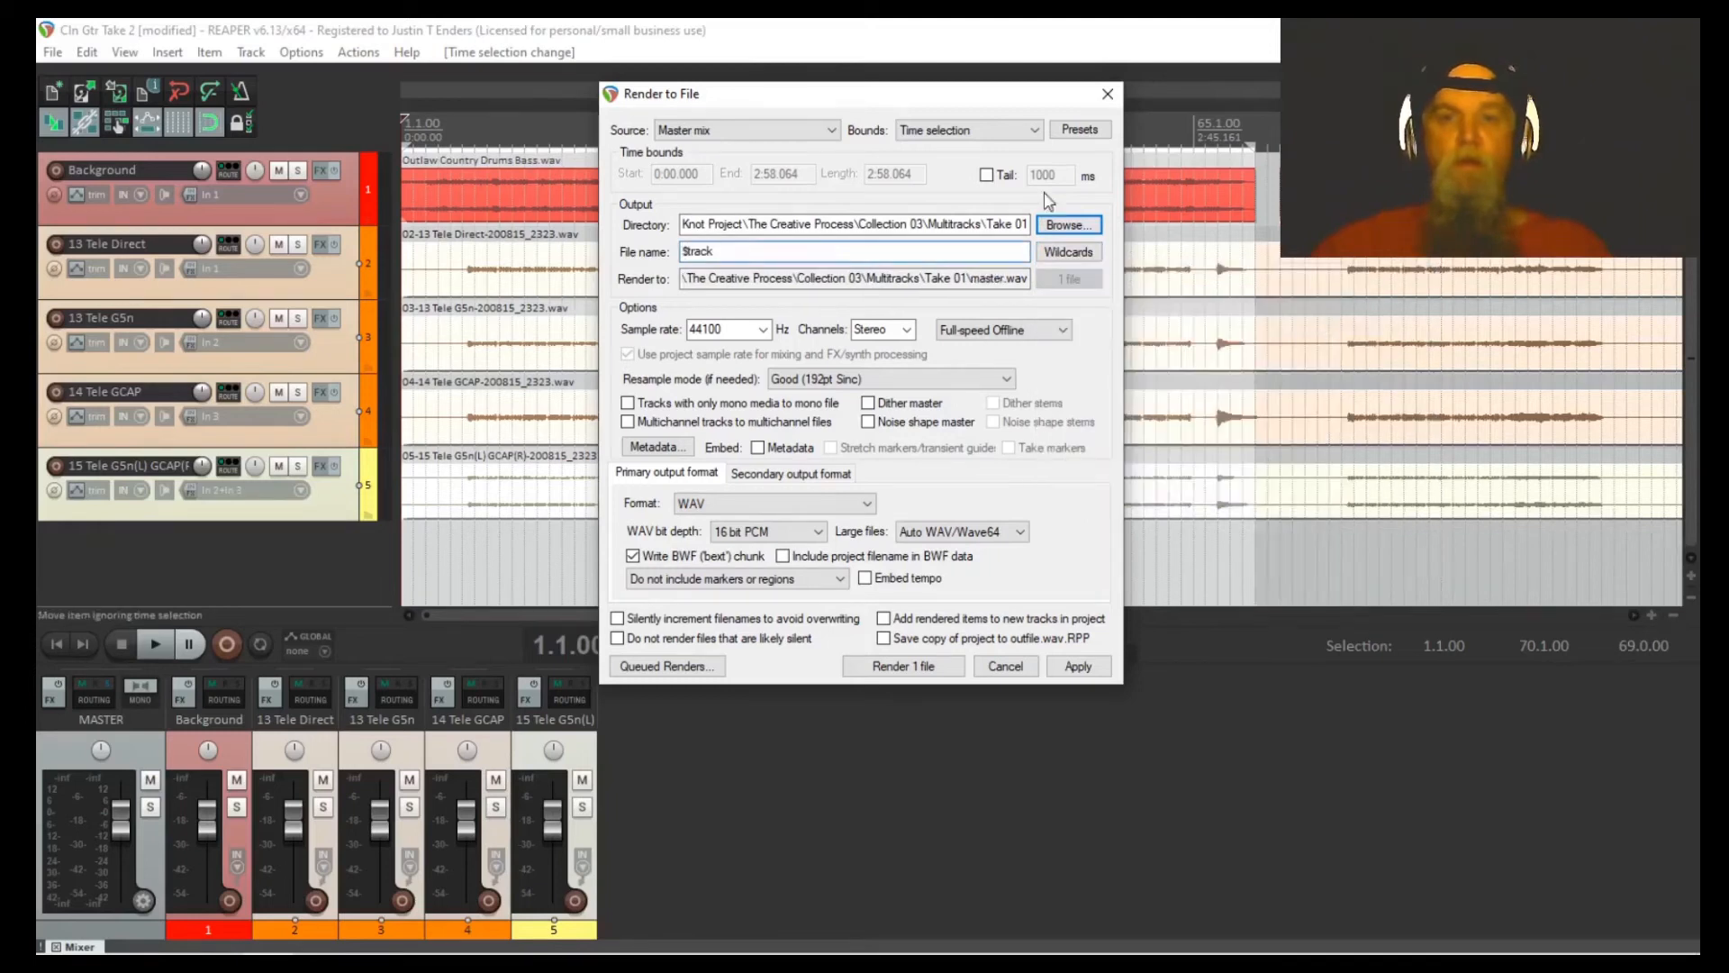
Step: Set the render sample rate to 48000 Hz and the channels to mono
{"action": "left_click", "coordinate": [762, 330]}
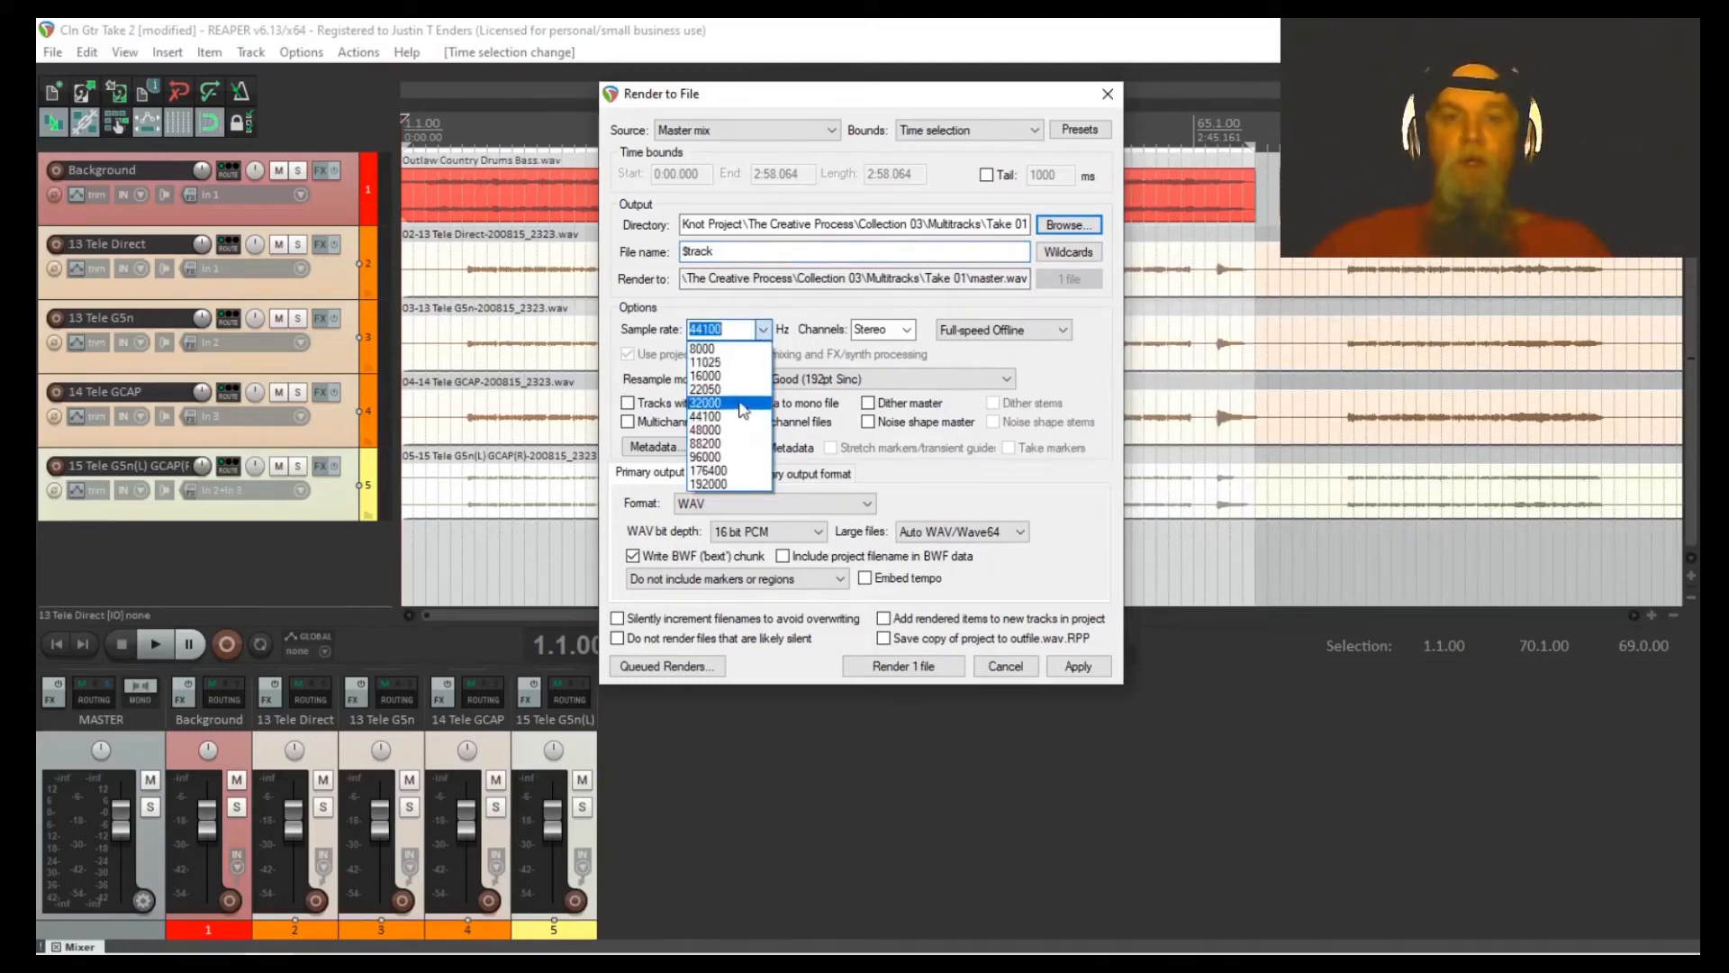
{"action": "key", "text": "Escape"}
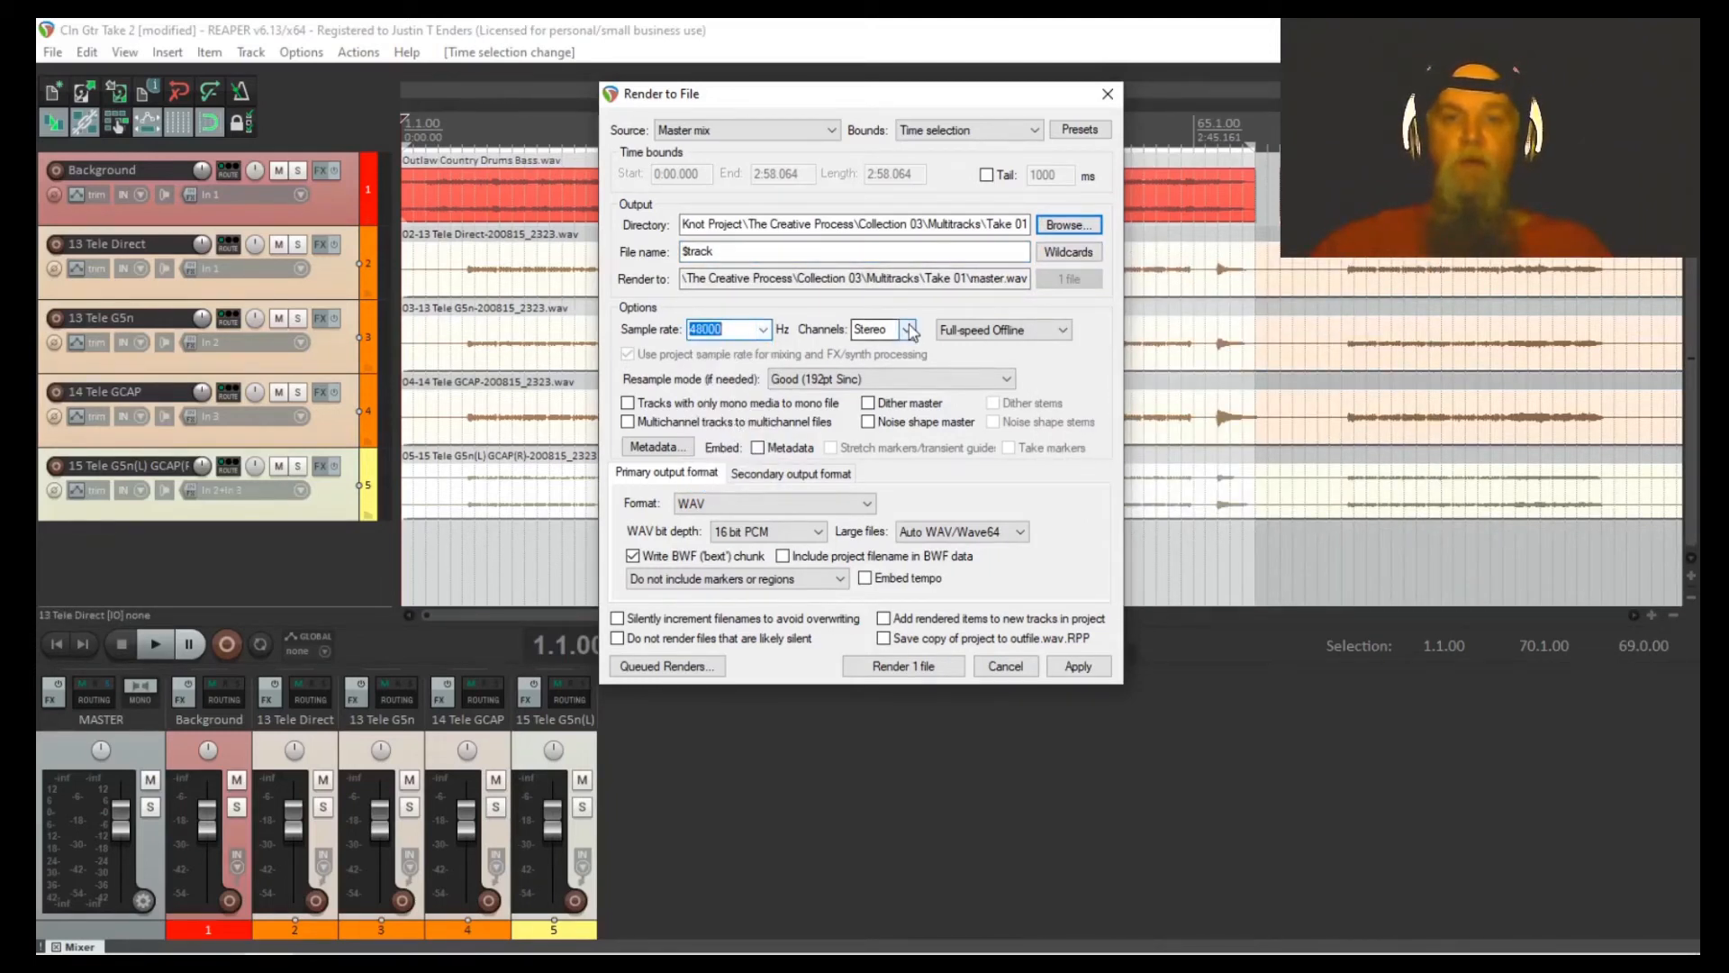
{"action": "left_click", "coordinate": [913, 335]}
{"action": "left_click", "coordinate": [870, 345]}
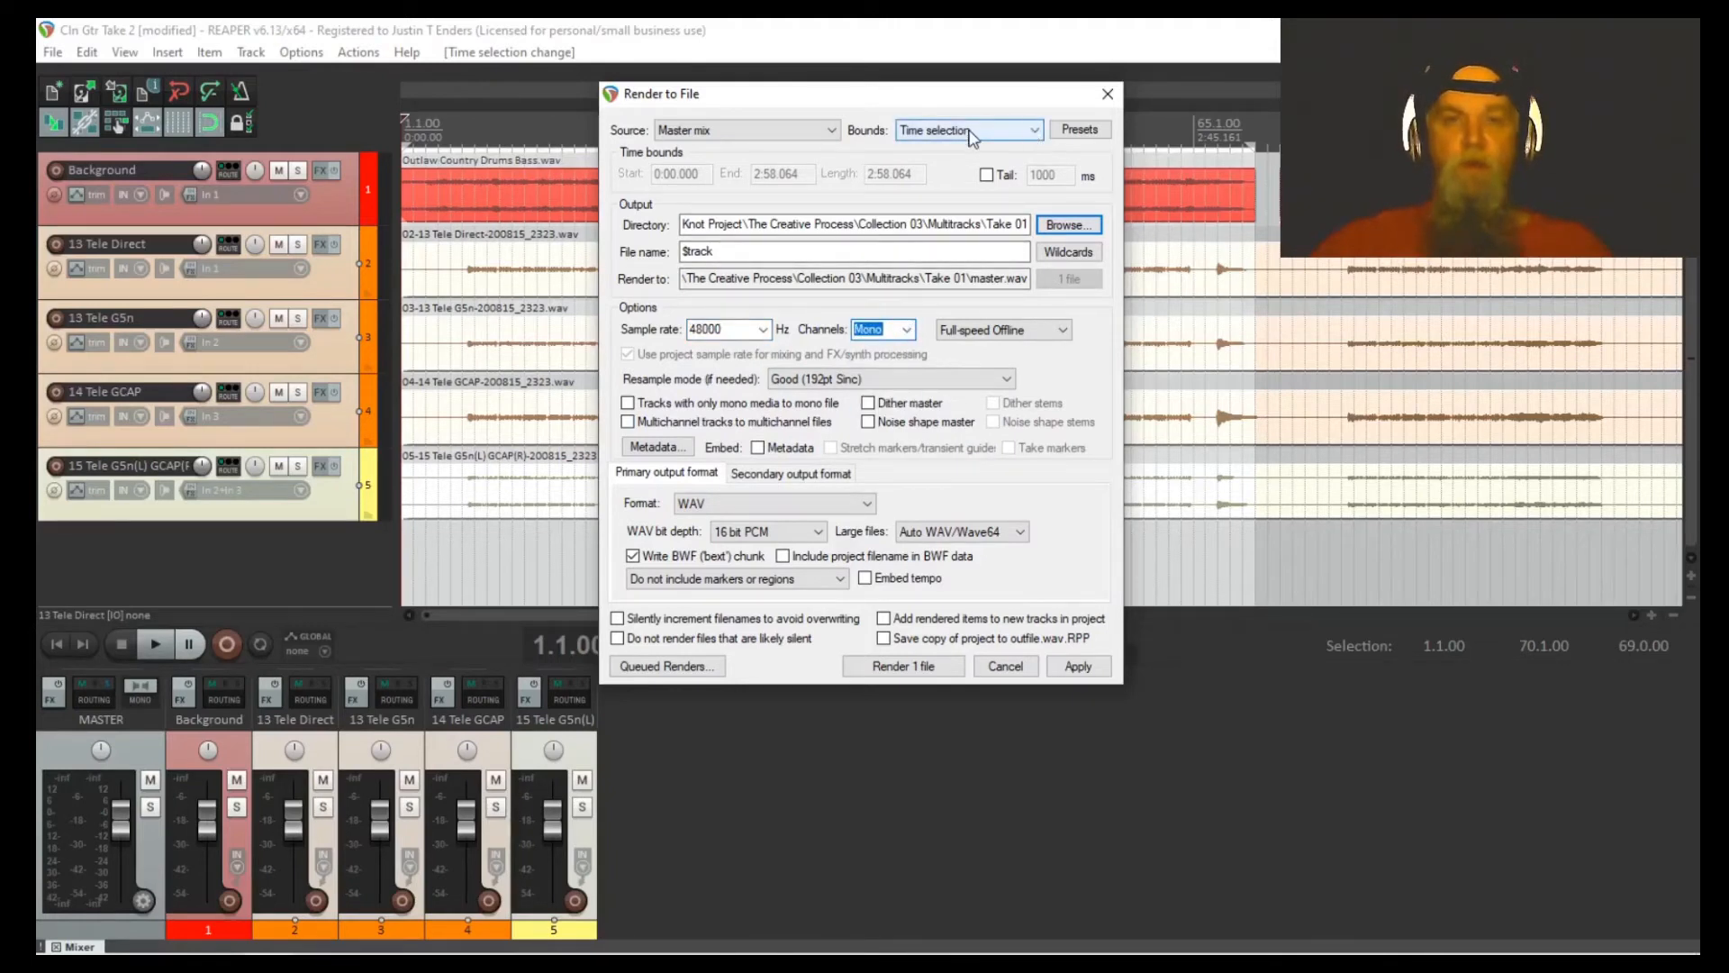
Step: Set the render source to Stems (selected tracks) and render the files to the Take 01 folder
{"action": "left_click", "coordinate": [833, 133]}
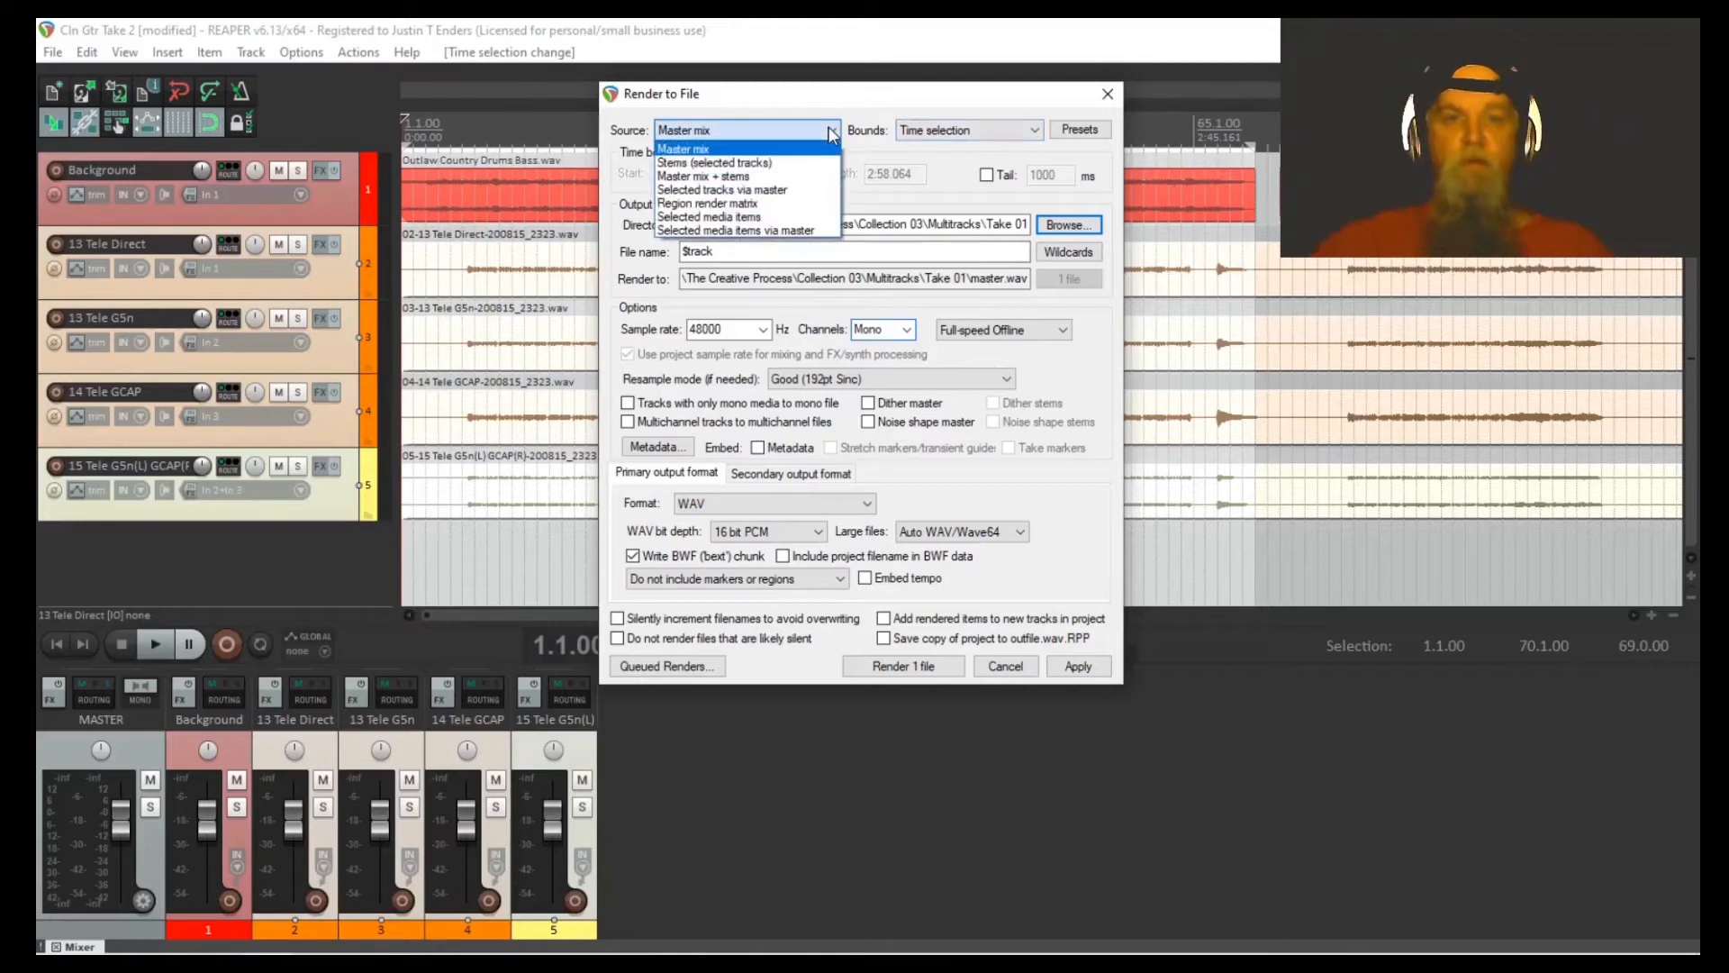
{"action": "left_click", "coordinate": [790, 164]}
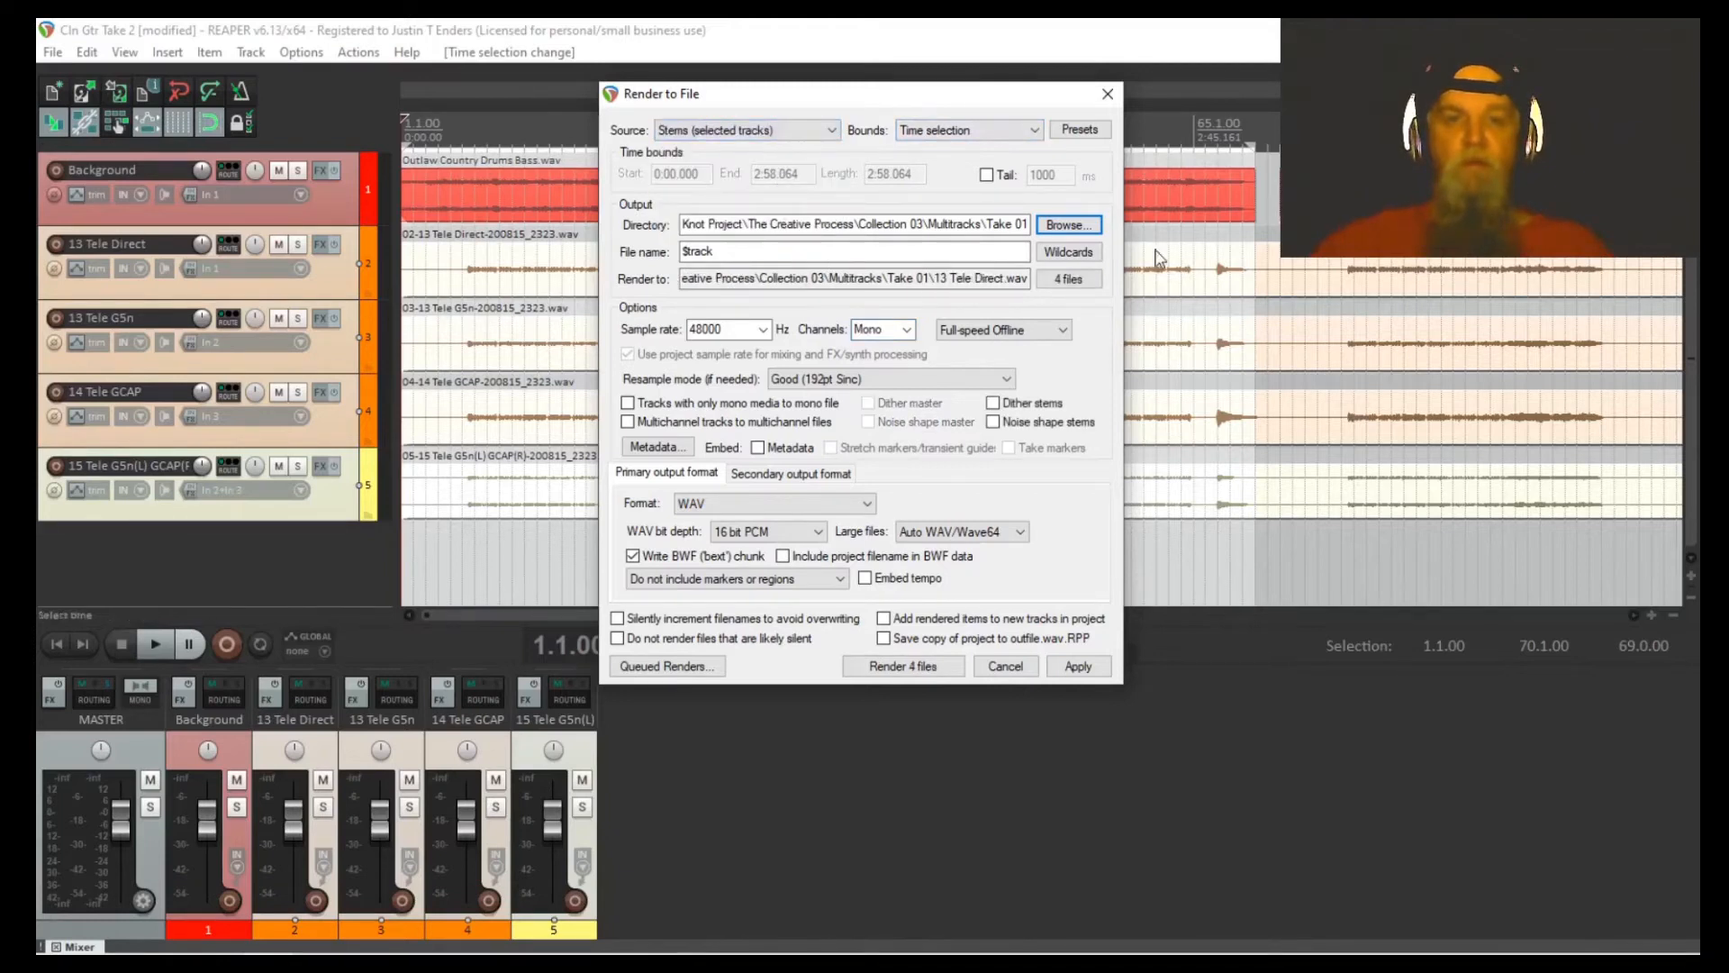
{"action": "left_click", "coordinate": [898, 668]}
Step: Render the 15 Tele G5n(L) GCAP(R) track on its own to the Take 01 folder with stereo channels
{"action": "left_click", "coordinate": [340, 515]}
{"action": "left_click", "coordinate": [52, 52]}
{"action": "left_click", "coordinate": [72, 377]}
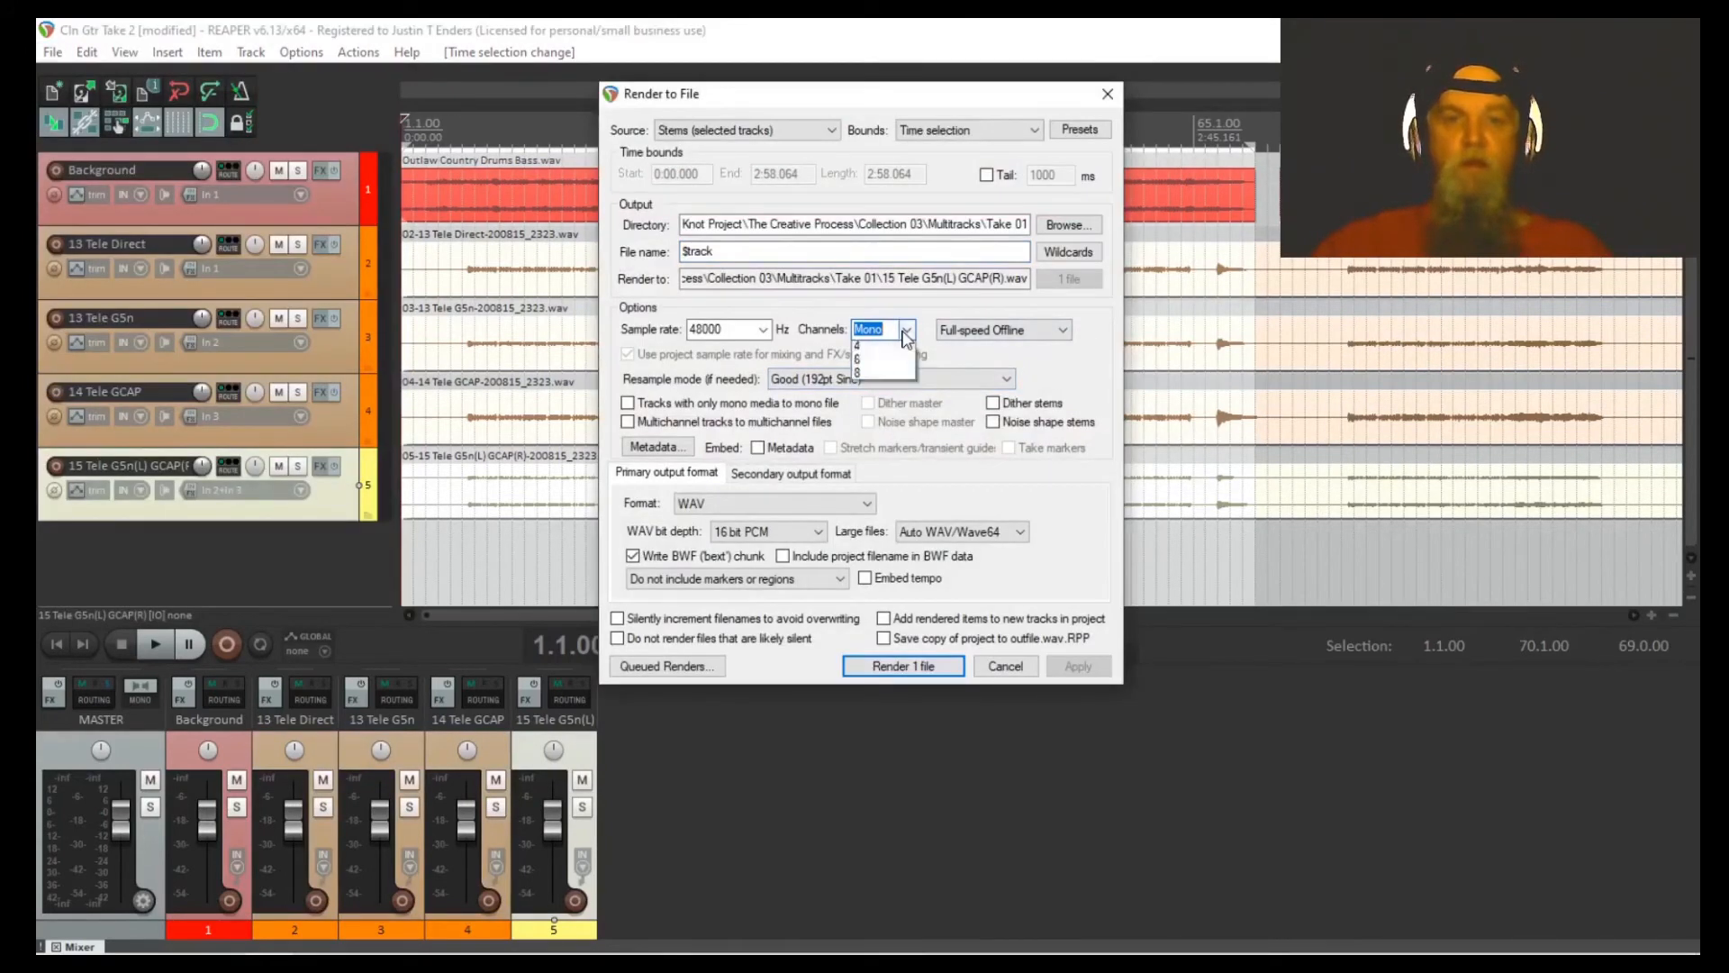
{"action": "left_click", "coordinate": [887, 362]}
{"action": "left_click", "coordinate": [902, 666]}
Step: Select the three mono Tele tracks and set the time selection over the second take, from 72.1.00 to 141.1.00
{"action": "left_click", "coordinate": [823, 471]}
{"action": "left_click", "coordinate": [344, 435], "text": "shift"}
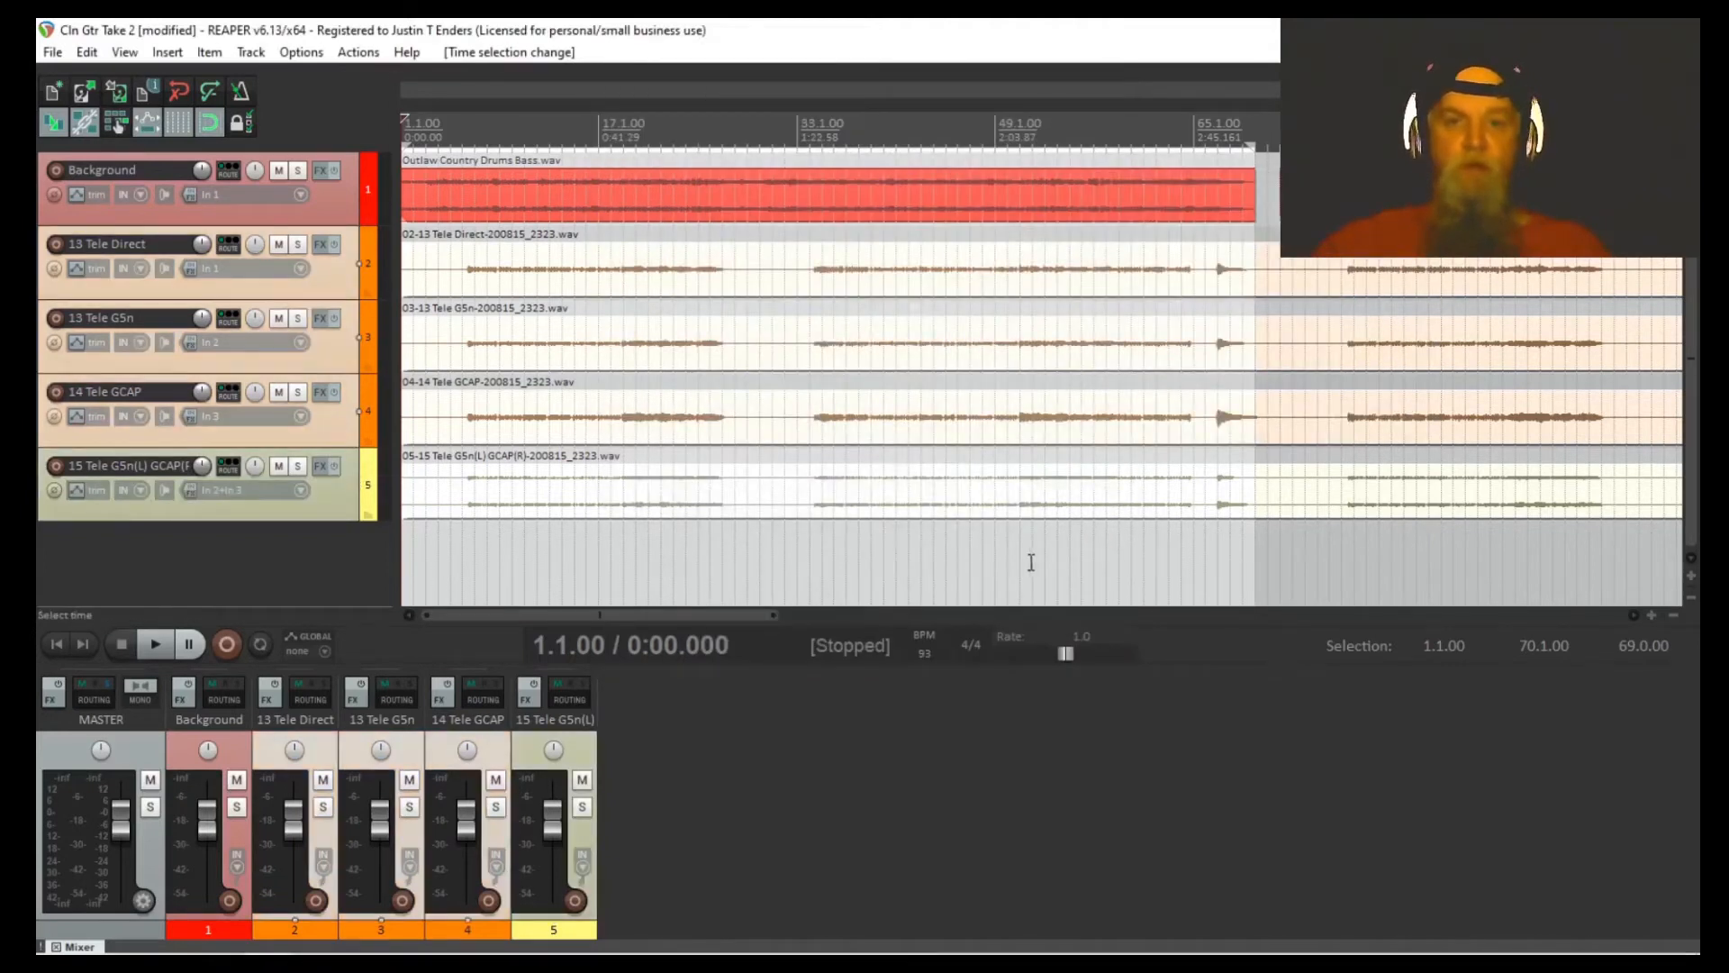
{"action": "left_click_drag", "start_coordinate": [680, 622], "coordinate": [877, 614]}
{"action": "left_click", "coordinate": [645, 160]}
Step: Set the render directory to the Take 02 folder and render the three mono Tele tracks
{"action": "left_click", "coordinate": [52, 51]}
{"action": "left_click", "coordinate": [72, 376]}
{"action": "left_click", "coordinate": [1068, 224]}
{"action": "left_click", "coordinate": [894, 637]}
{"action": "left_click", "coordinate": [903, 665]}
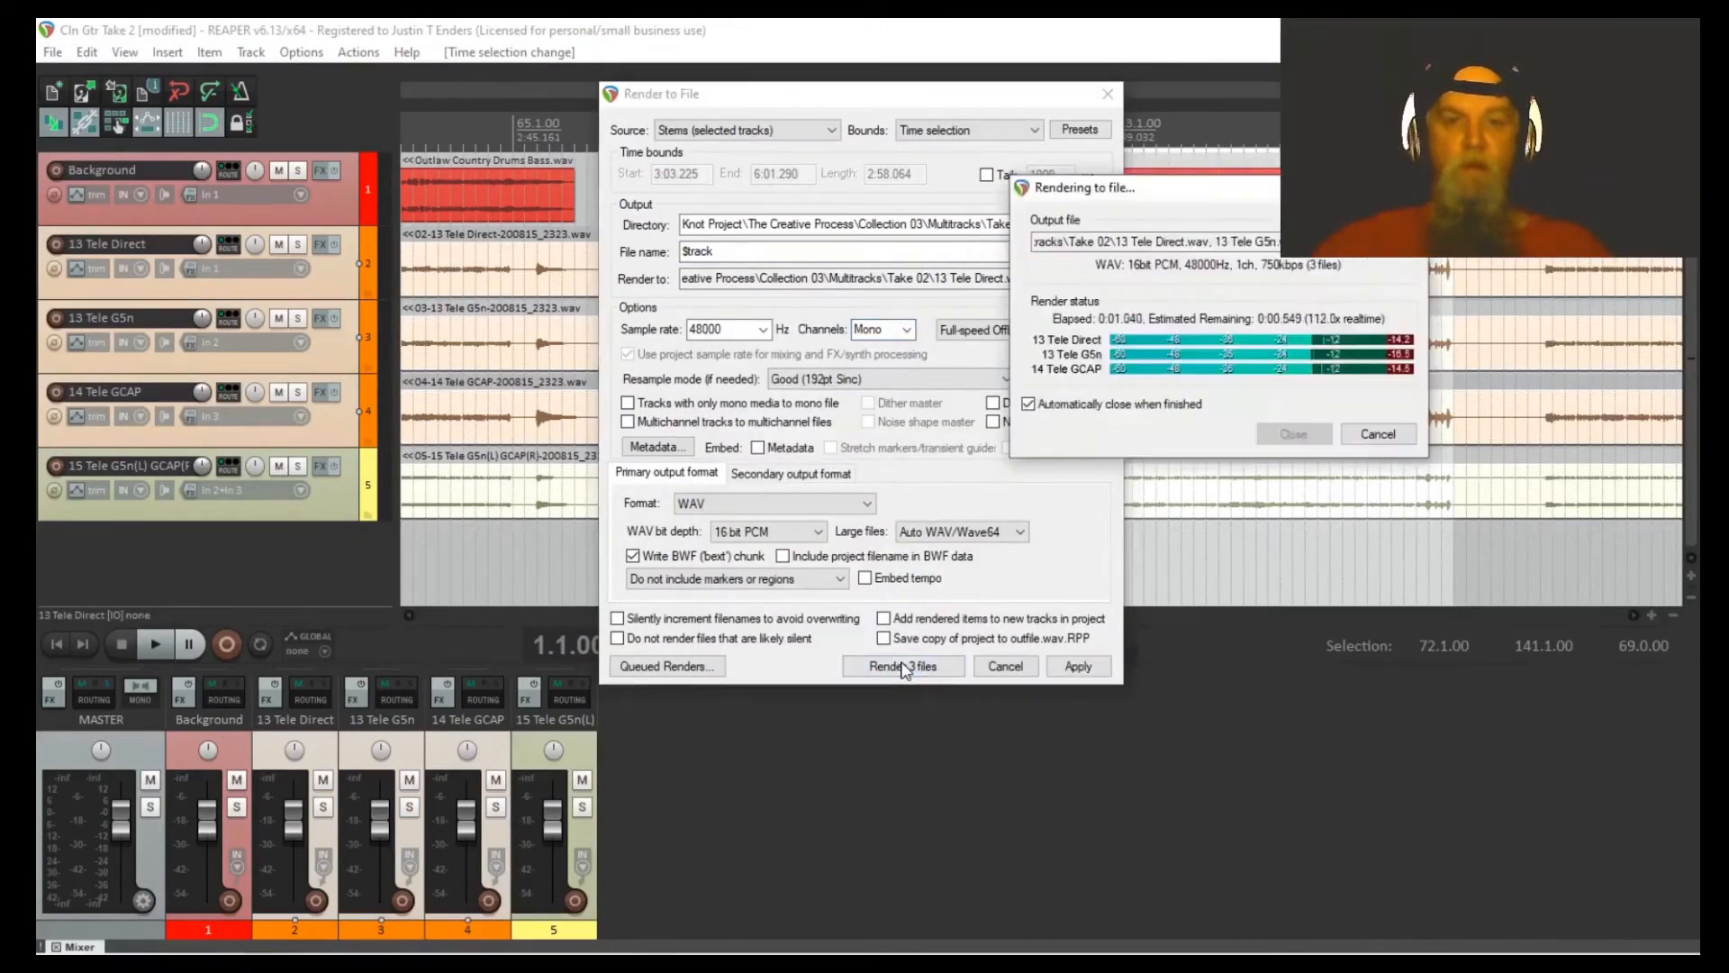
Step: Render the 15 Tele G5n(L) GCAP(R) track of the second take to the Take 02 folder
{"action": "left_click", "coordinate": [52, 51]}
{"action": "left_click", "coordinate": [96, 379]}
{"action": "left_click", "coordinate": [904, 666]}
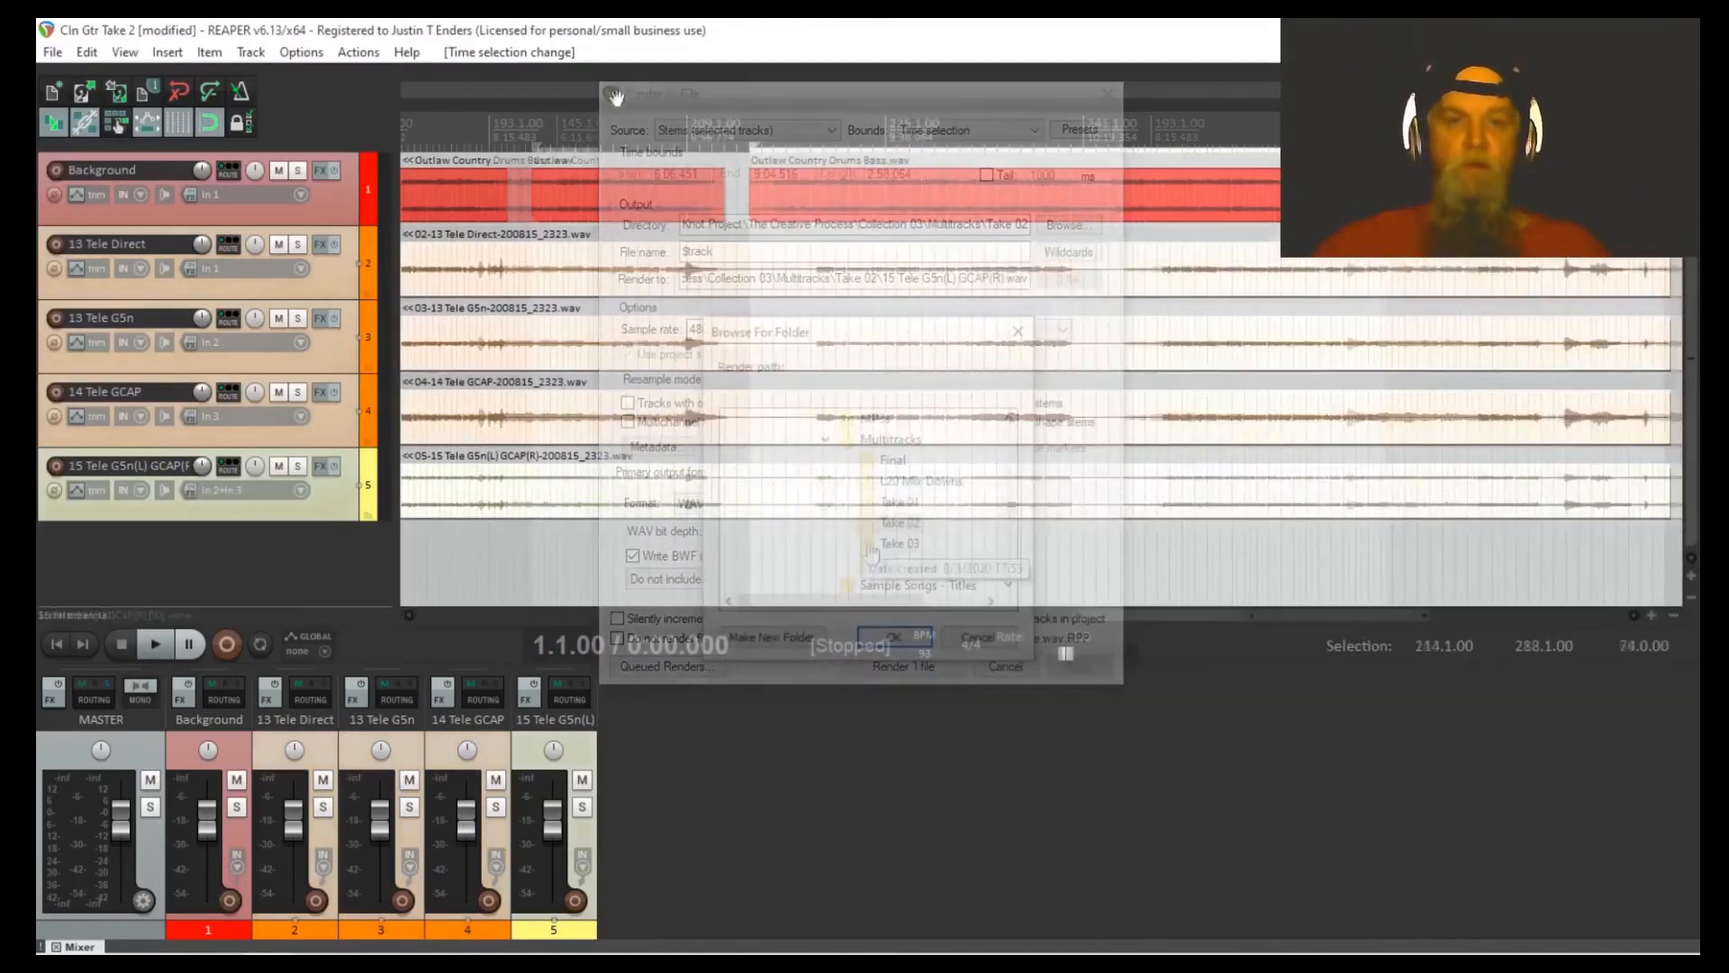
Step: Set the render directory to the Take 04 folder and render the take from 214.1.00 to 288.1.00
{"action": "left_click", "coordinate": [1069, 225]}
{"action": "left_click", "coordinate": [1027, 252]}
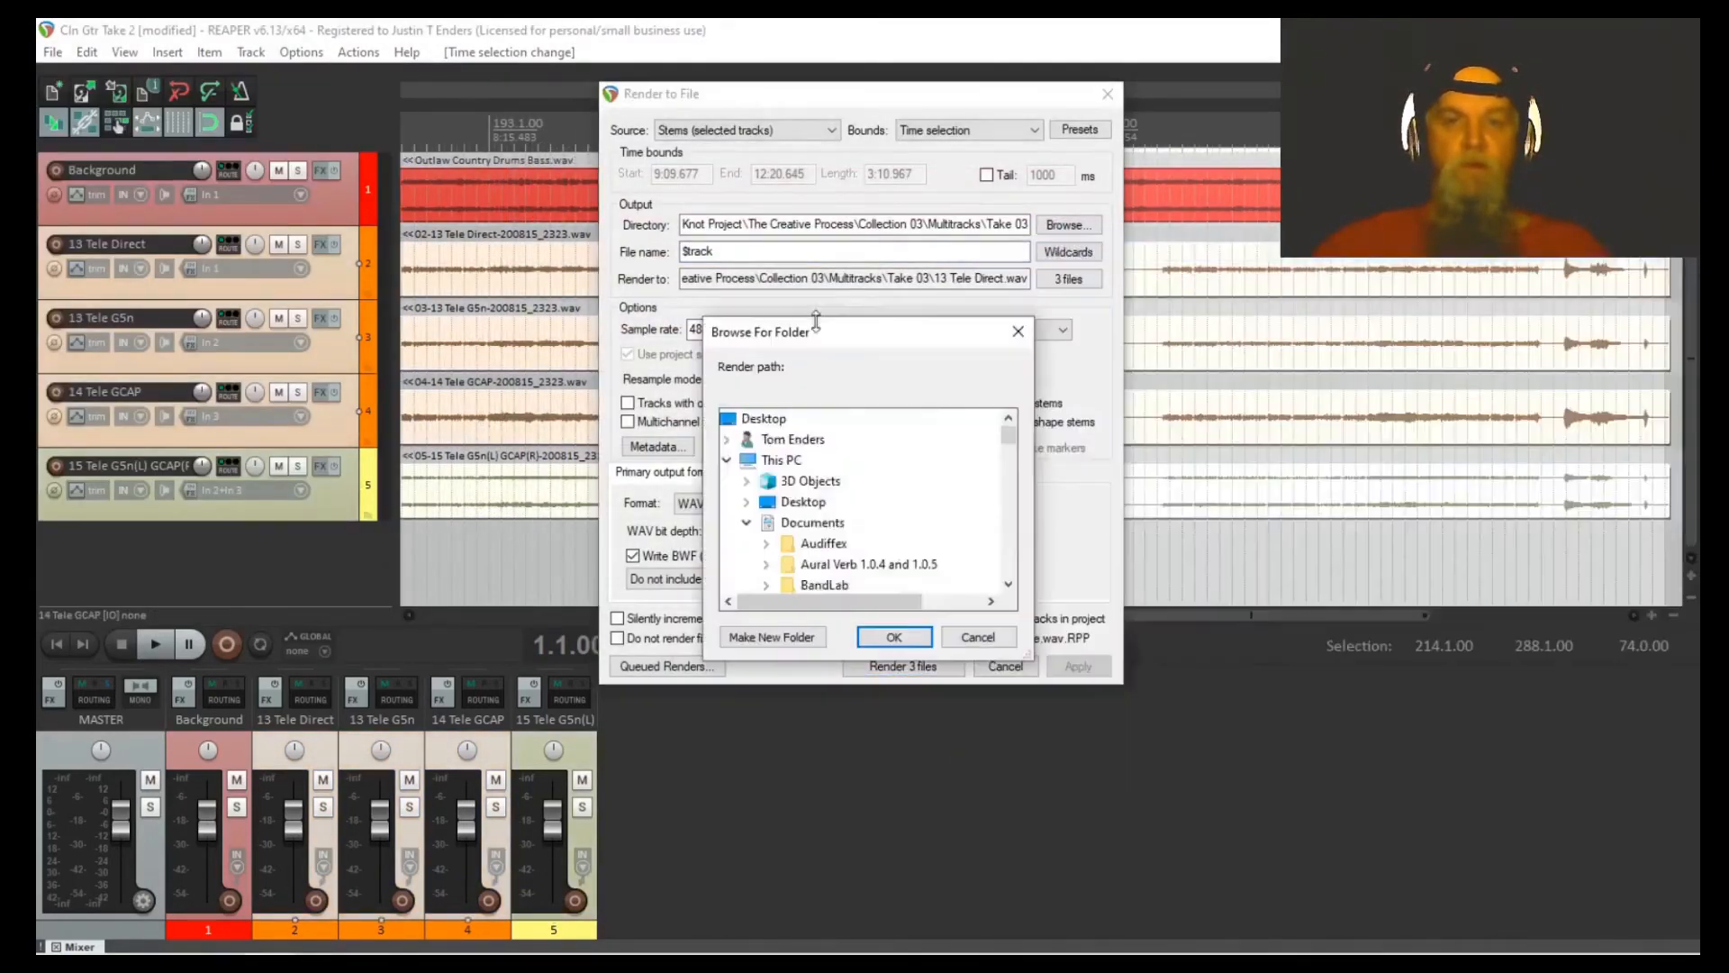
{"action": "left_click", "coordinate": [899, 564]}
{"action": "left_click", "coordinate": [893, 636]}
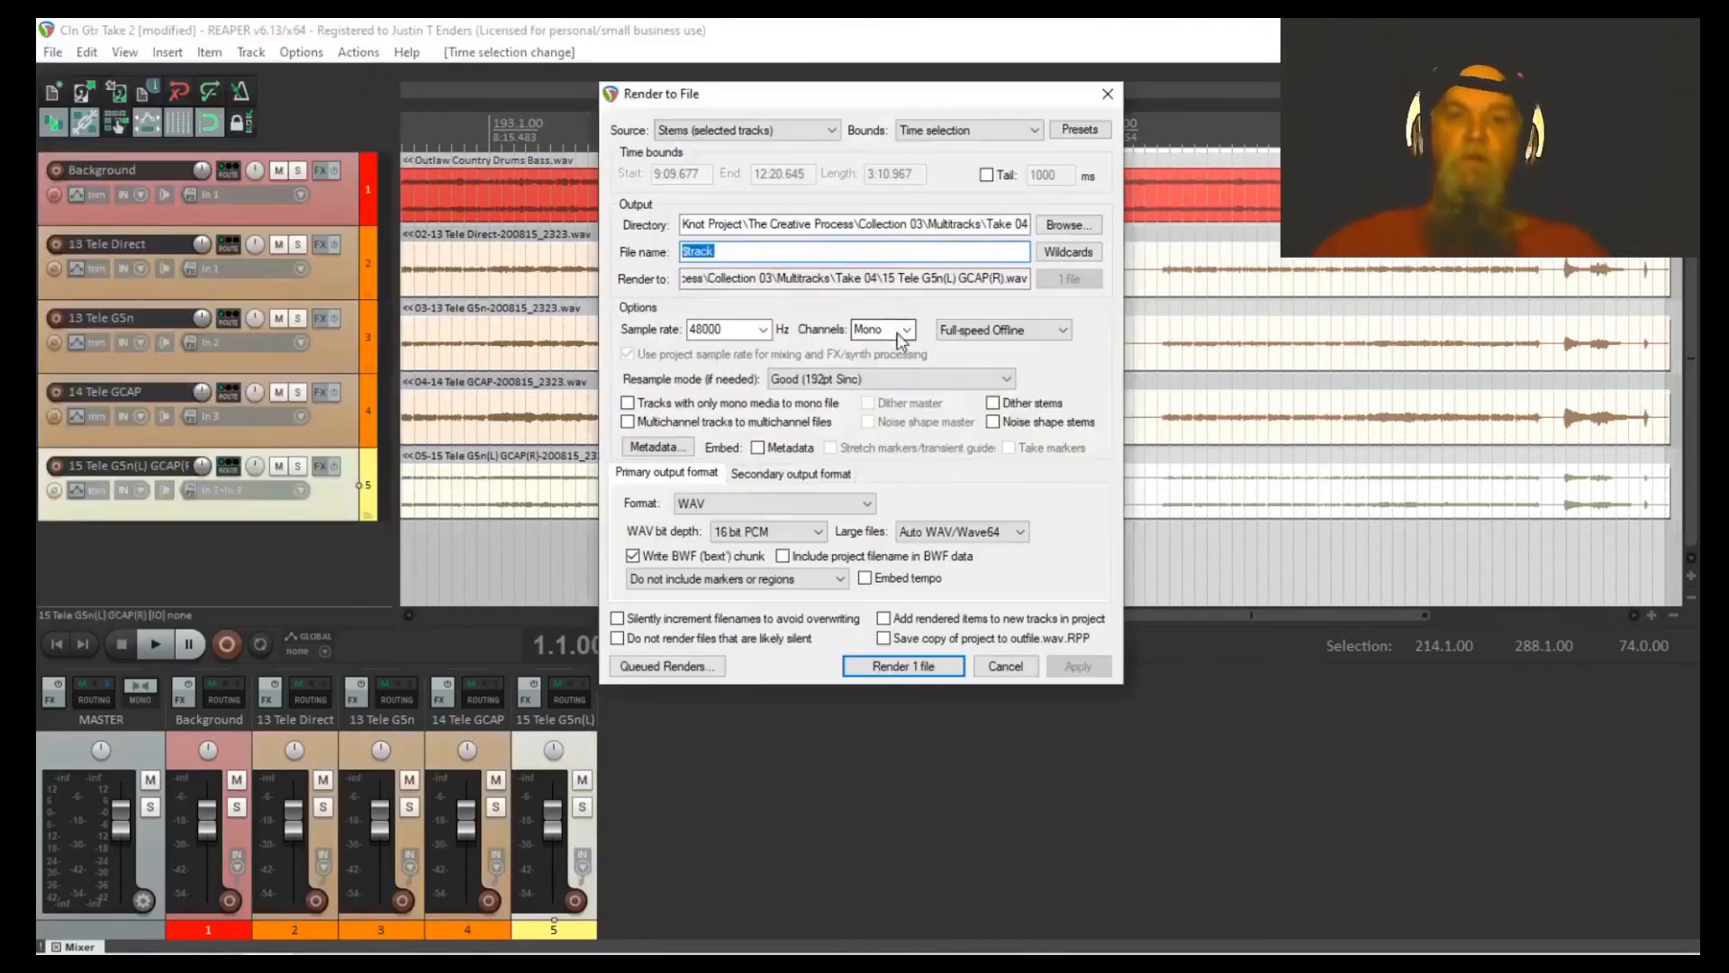
{"action": "left_click", "coordinate": [903, 667]}
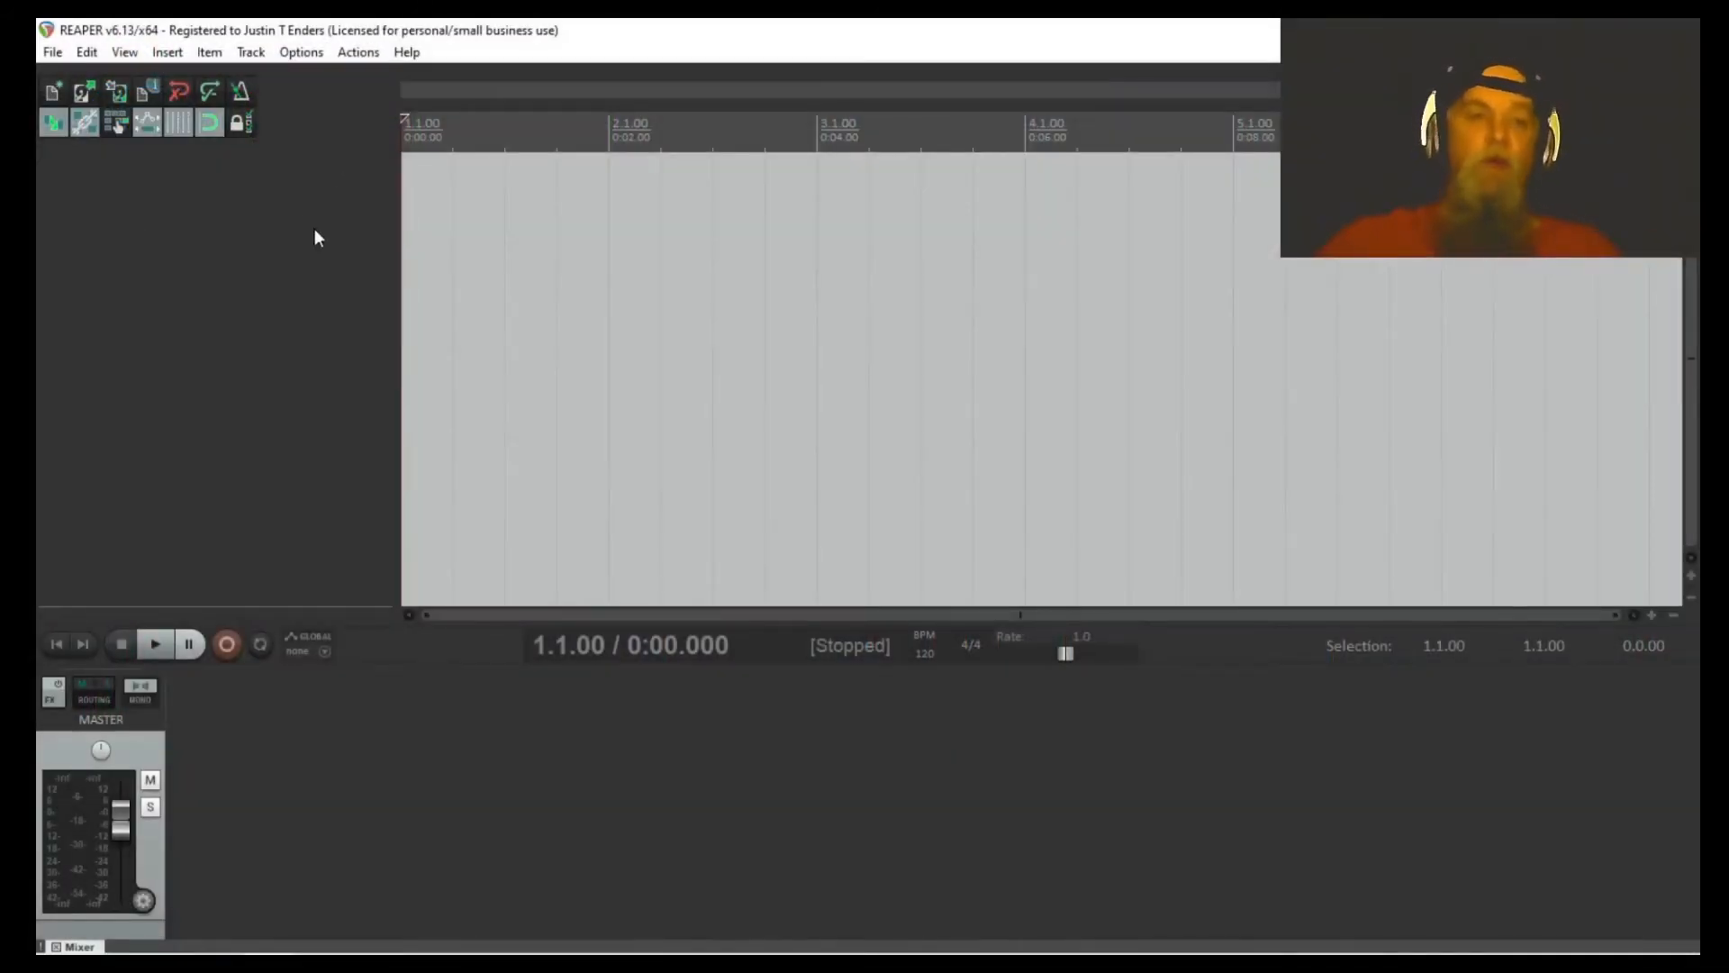
Step: Save the new empty project as Tele Combiner 2 in the Collection 03 folder
{"action": "left_click", "coordinate": [53, 54]}
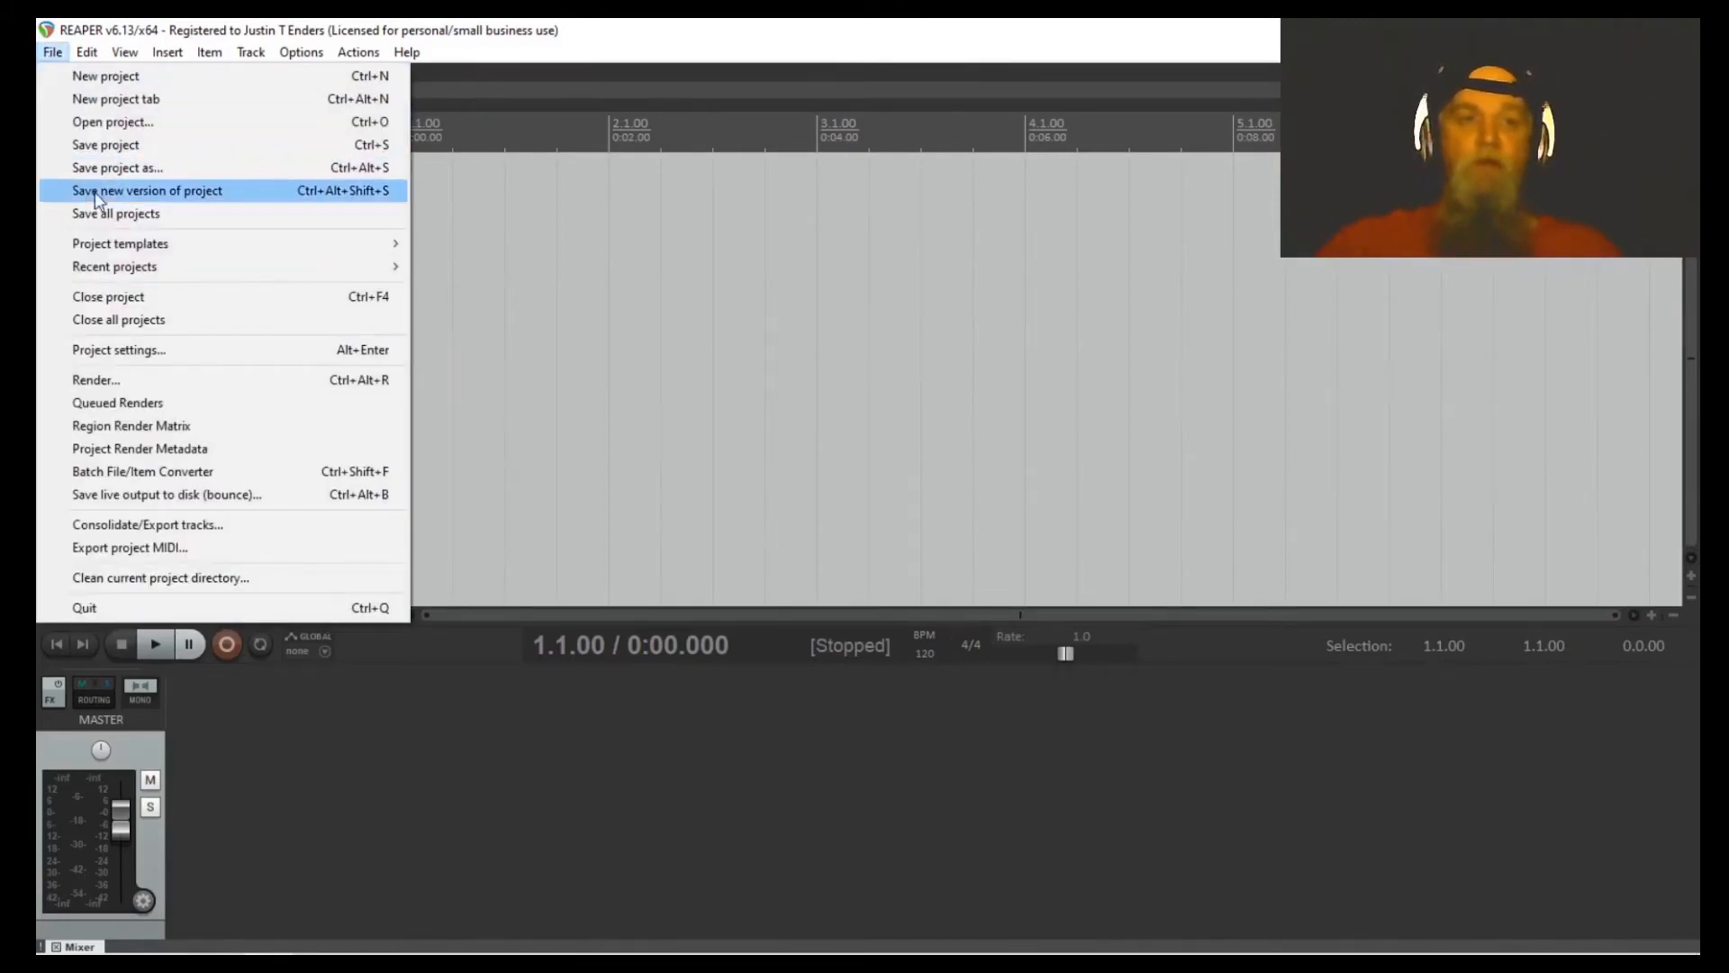
{"action": "left_click", "coordinate": [105, 144]}
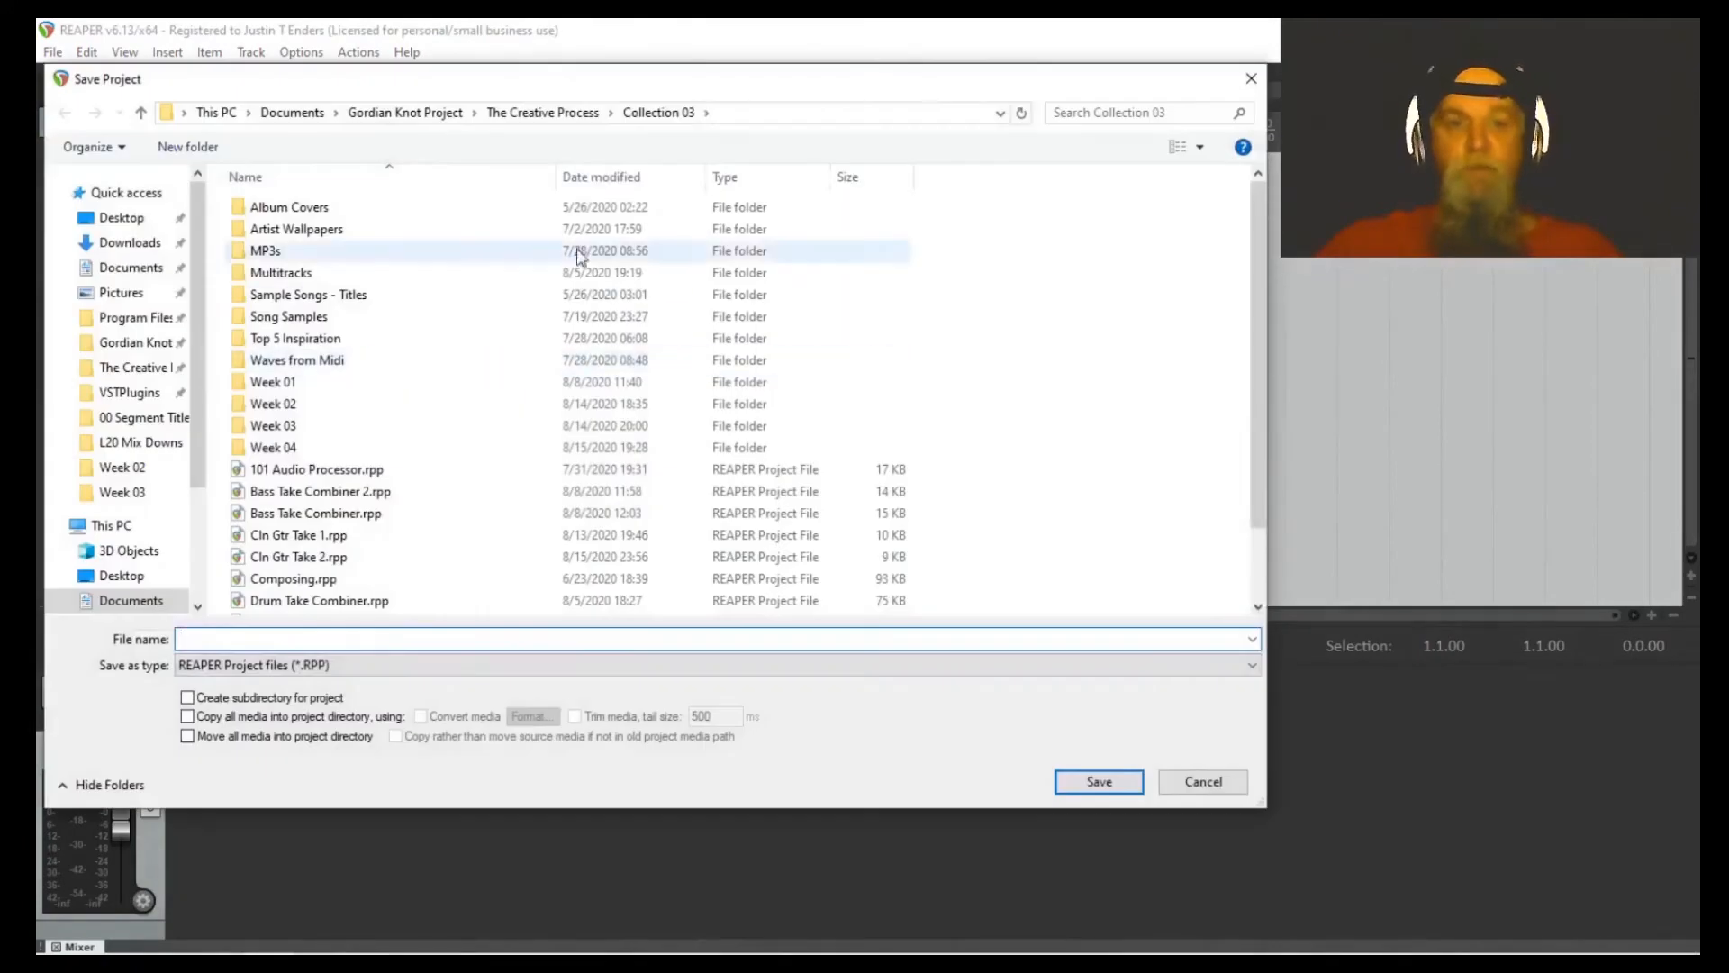
{"action": "scroll", "coordinate": [329, 559], "scroll_direction": "down", "scroll_amount": 2}
{"action": "left_click", "coordinate": [315, 603]}
{"action": "left_click", "coordinate": [294, 638]}
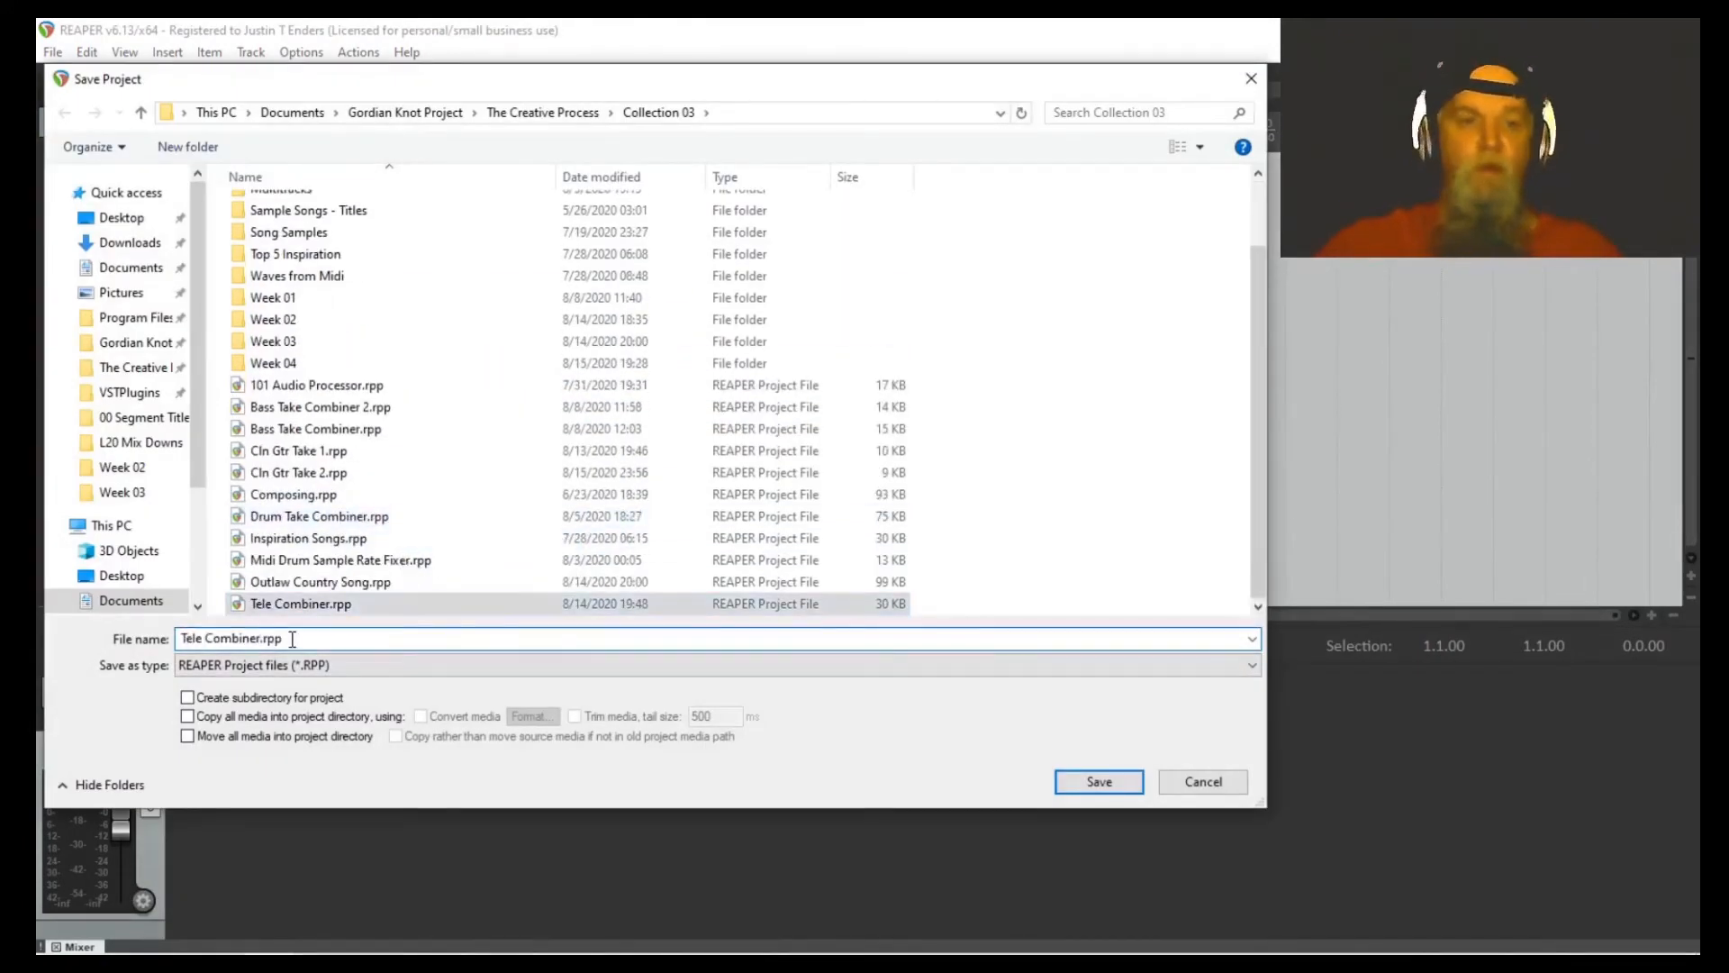
{"action": "key", "text": "BackSpace"}
{"action": "key", "text": "BackSpace"}
{"action": "key", "text": "BackSpace"}
{"action": "key", "text": "BackSpace"}
{"action": "type", "text": "2"}
{"action": "key", "text": "Return"}
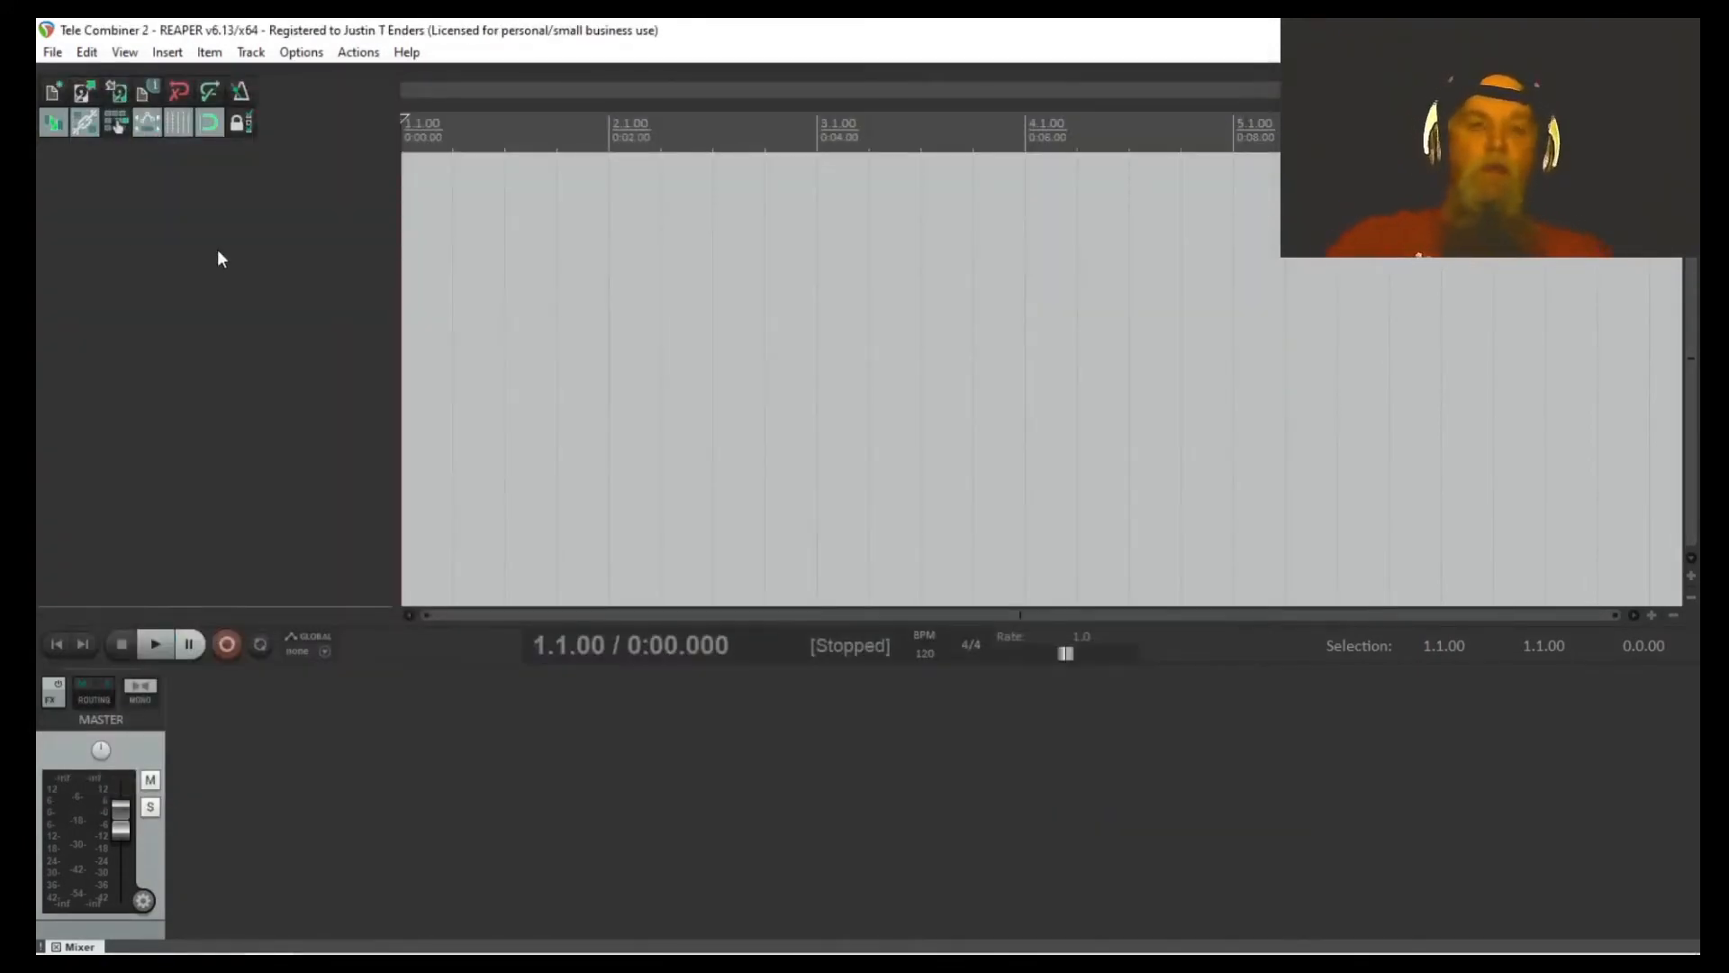
Step: Insert four tracks and color them all red
{"action": "key", "text": "ctrl+t"}
{"action": "key", "text": "ctrl+t"}
{"action": "key", "text": "ctrl+t"}
{"action": "key", "text": "ctrl+t"}
{"action": "left_click", "coordinate": [350, 200], "text": "shift"}
{"action": "right_click", "coordinate": [349, 200]}
{"action": "mouse_move", "coordinate": [402, 603]}
{"action": "left_click", "coordinate": [815, 604]}
{"action": "left_click", "coordinate": [818, 251]}
{"action": "left_click", "coordinate": [841, 505]}
{"action": "left_click", "coordinate": [222, 481]}
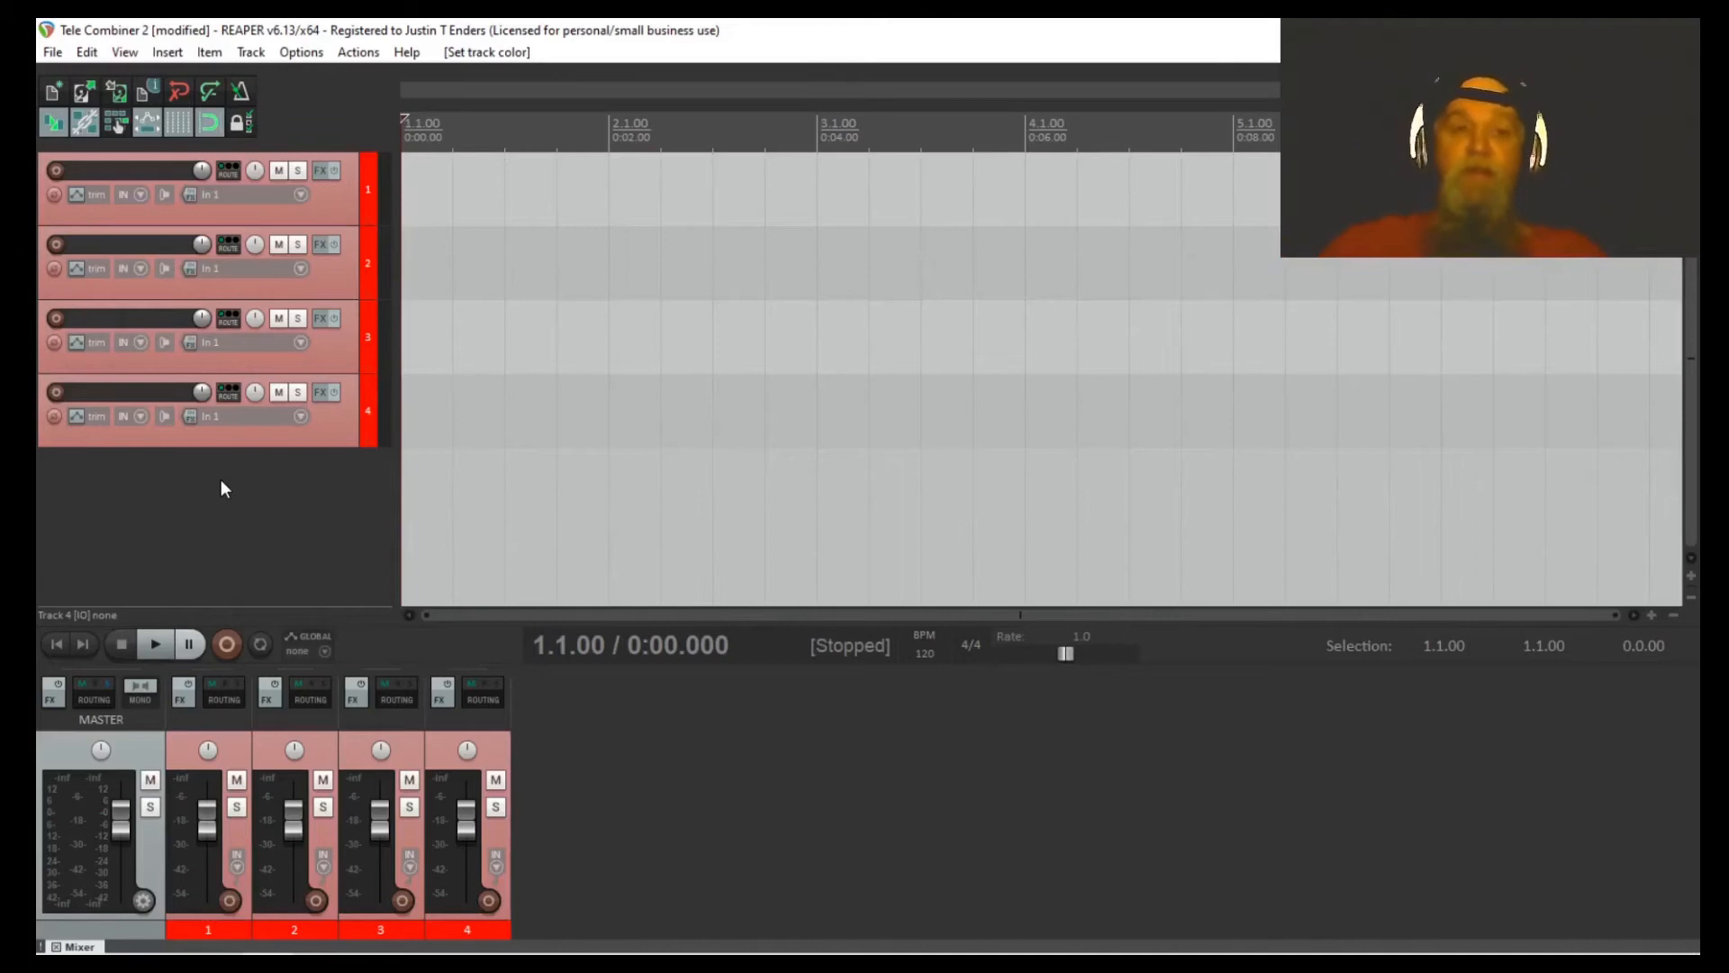
Step: Hide the mixer and insert sixteen more tracks below the four red ones
{"action": "key", "text": "ctrl+m"}
{"action": "key", "text": "ctrl+t"}
{"action": "key", "text": "ctrl+t"}
{"action": "key", "text": "ctrl+t"}
{"action": "key", "text": "ctrl+t"}
{"action": "key", "text": "ctrl+t"}
{"action": "key", "text": "ctrl+t"}
{"action": "key", "text": "ctrl+t"}
{"action": "key", "text": "ctrl+t"}
{"action": "key", "text": "ctrl+t"}
{"action": "key", "text": "ctrl+t"}
{"action": "key", "text": "ctrl+t"}
{"action": "key", "text": "ctrl+t"}
{"action": "key", "text": "ctrl+t"}
{"action": "key", "text": "ctrl+t"}
{"action": "key", "text": "ctrl+t"}
{"action": "key", "text": "ctrl+t"}
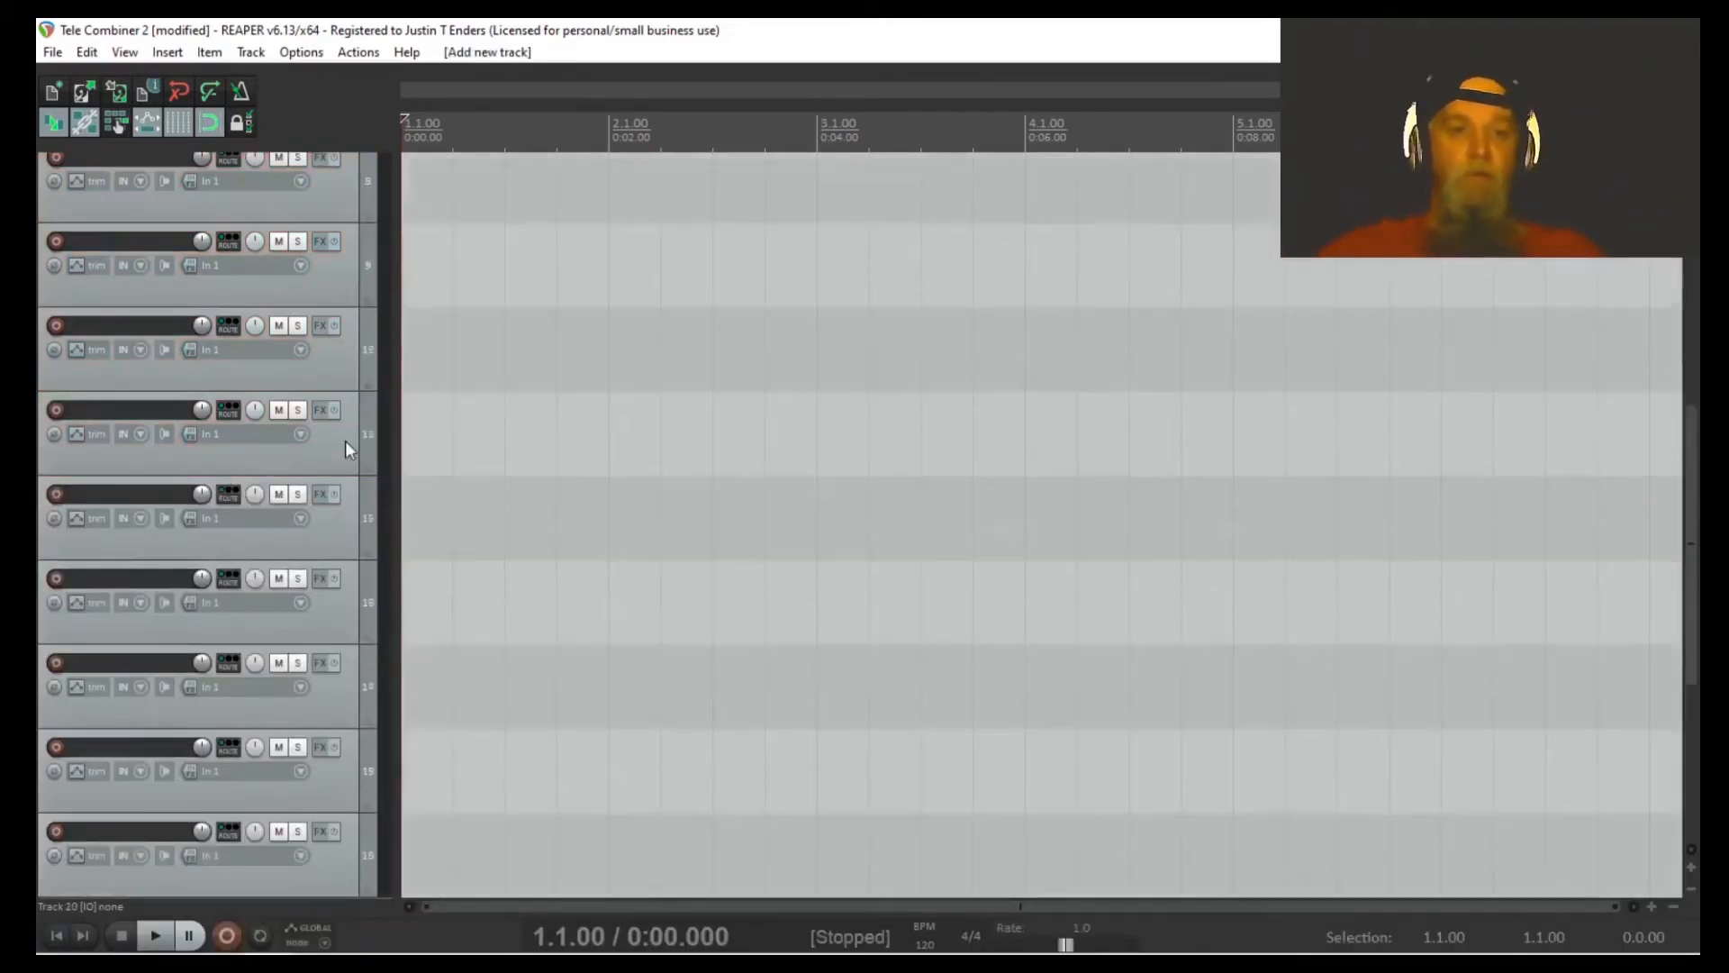
Step: Color tracks 5 to 8 orange
{"action": "left_click", "coordinate": [347, 367]}
{"action": "left_click", "coordinate": [348, 621], "text": "shift"}
{"action": "right_click", "coordinate": [348, 622]}
{"action": "left_click", "coordinate": [890, 744]}
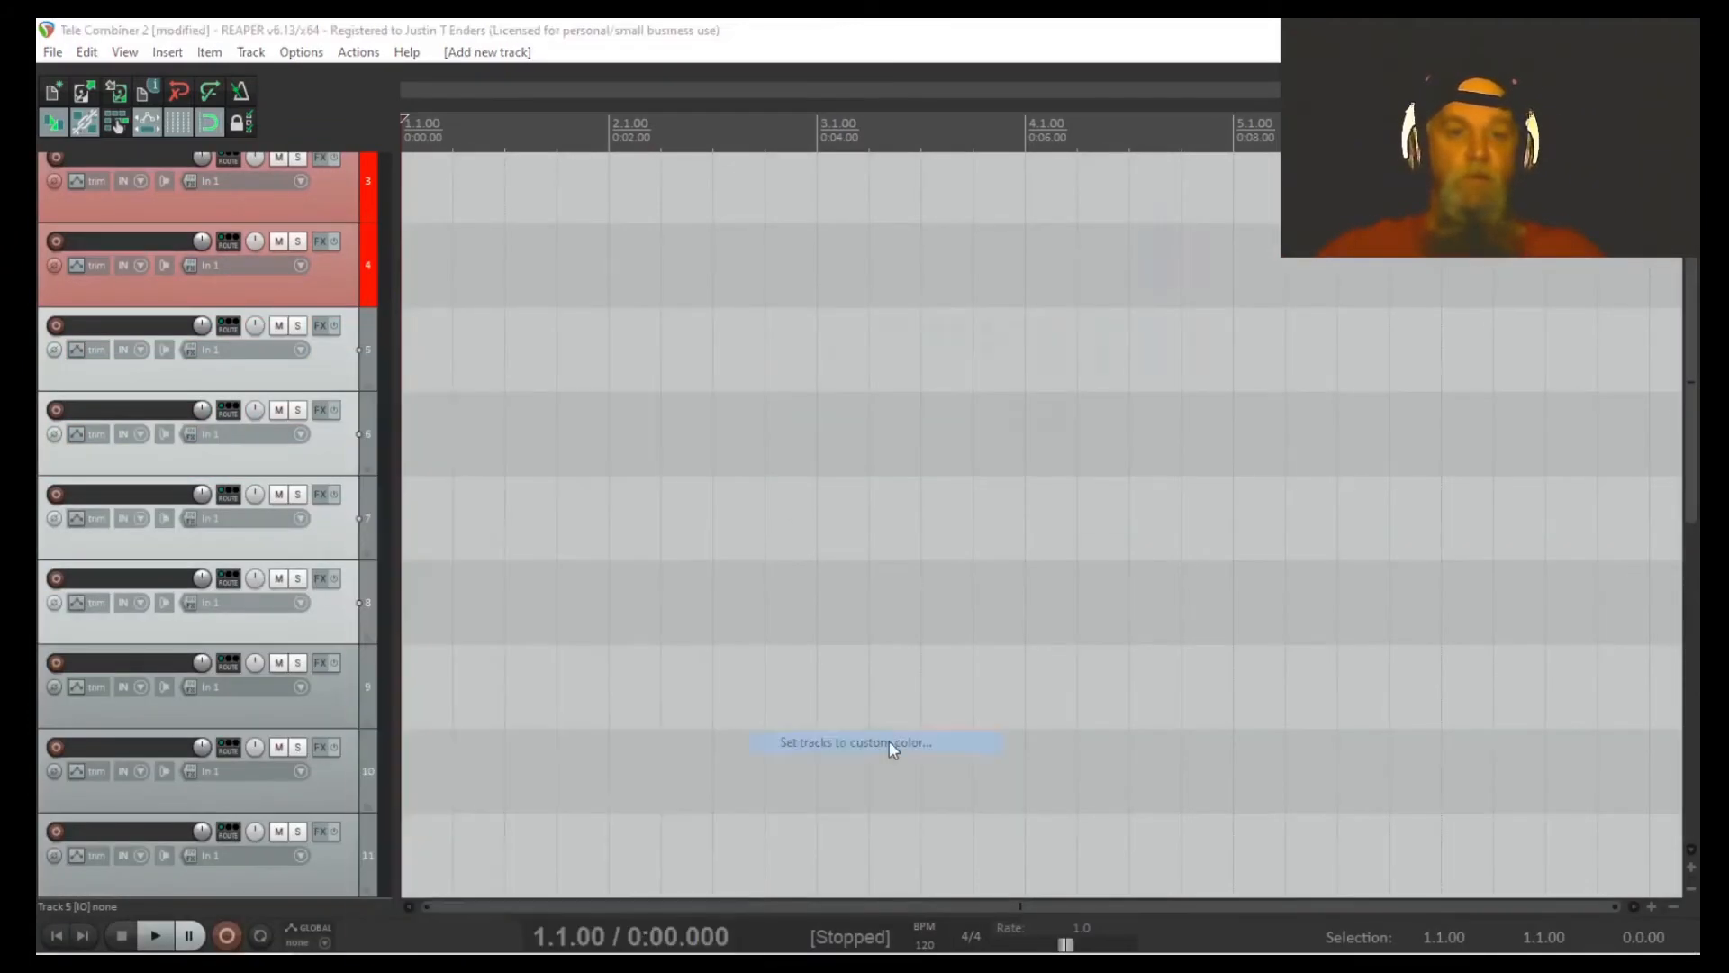
{"action": "left_click", "coordinate": [845, 299]}
{"action": "left_click", "coordinate": [841, 505]}
Step: Color tracks 9 to 12 yellow
{"action": "left_click", "coordinate": [338, 706]}
{"action": "left_click", "coordinate": [338, 706], "text": "shift"}
{"action": "right_click", "coordinate": [337, 463]}
{"action": "left_click", "coordinate": [887, 740]}
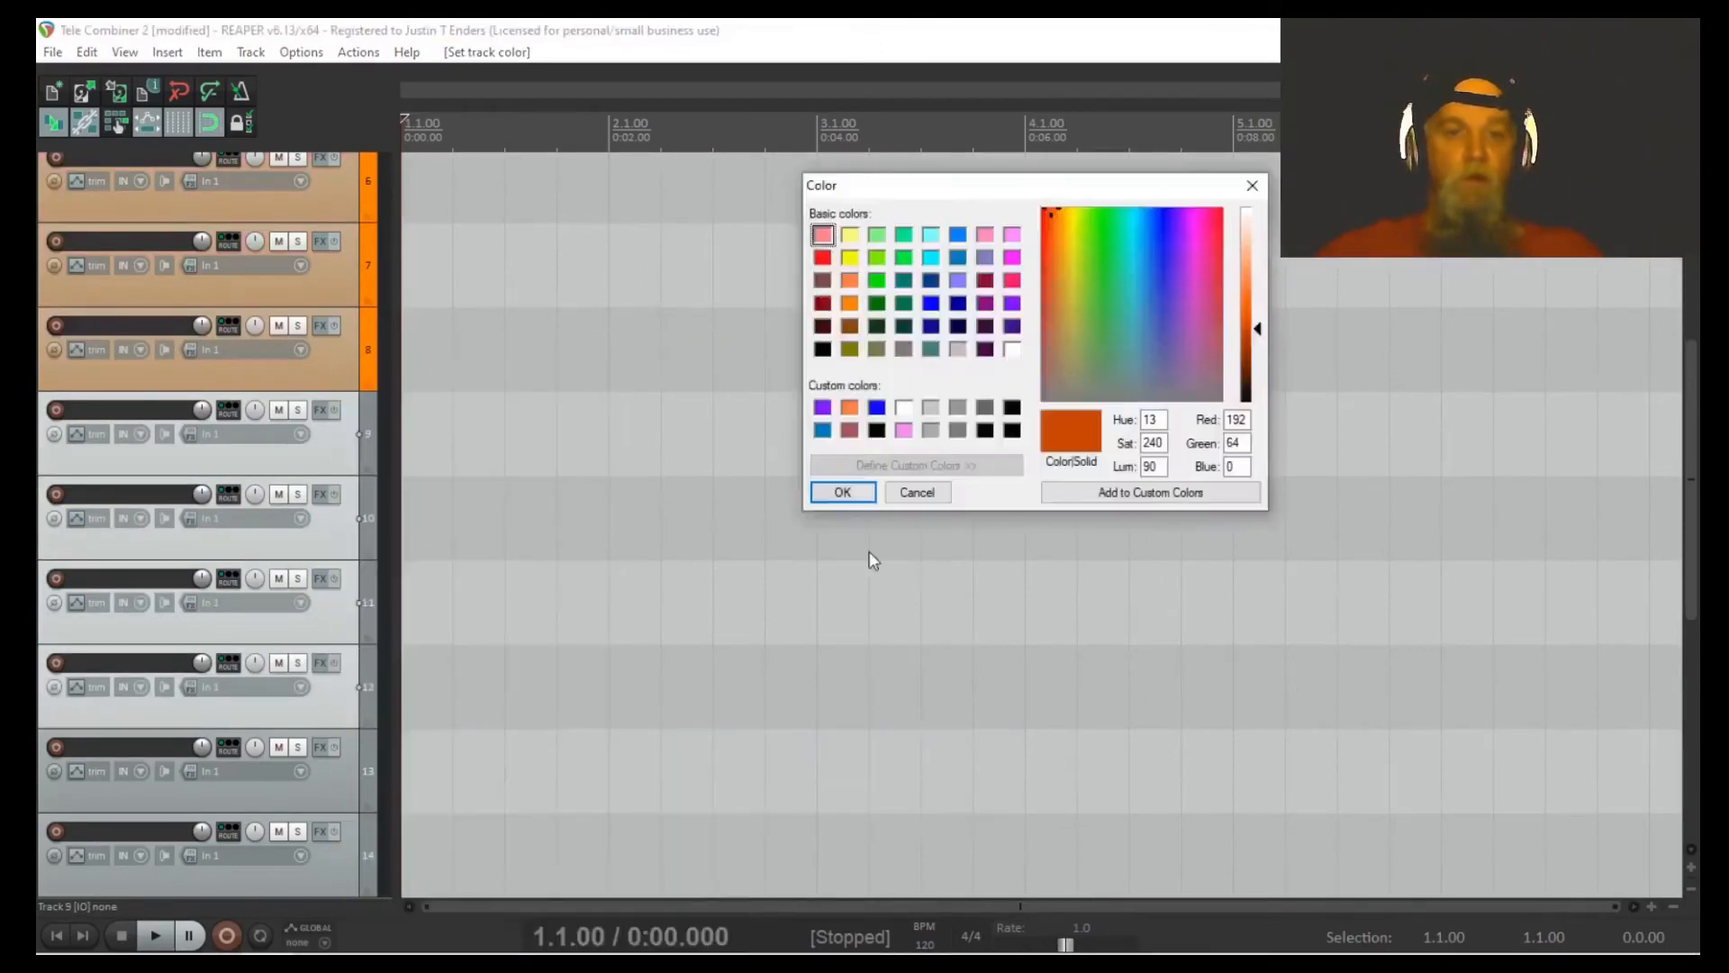
{"action": "left_click", "coordinate": [844, 250]}
{"action": "left_click", "coordinate": [834, 489]}
Step: Color tracks 13 to 16 green
{"action": "scroll", "coordinate": [370, 565], "scroll_direction": "down", "scroll_amount": 5}
{"action": "left_click", "coordinate": [339, 615], "text": "shift"}
{"action": "right_click", "coordinate": [338, 615]}
{"action": "left_click", "coordinate": [829, 744]}
{"action": "left_click", "coordinate": [874, 275]}
{"action": "left_click", "coordinate": [833, 489]}
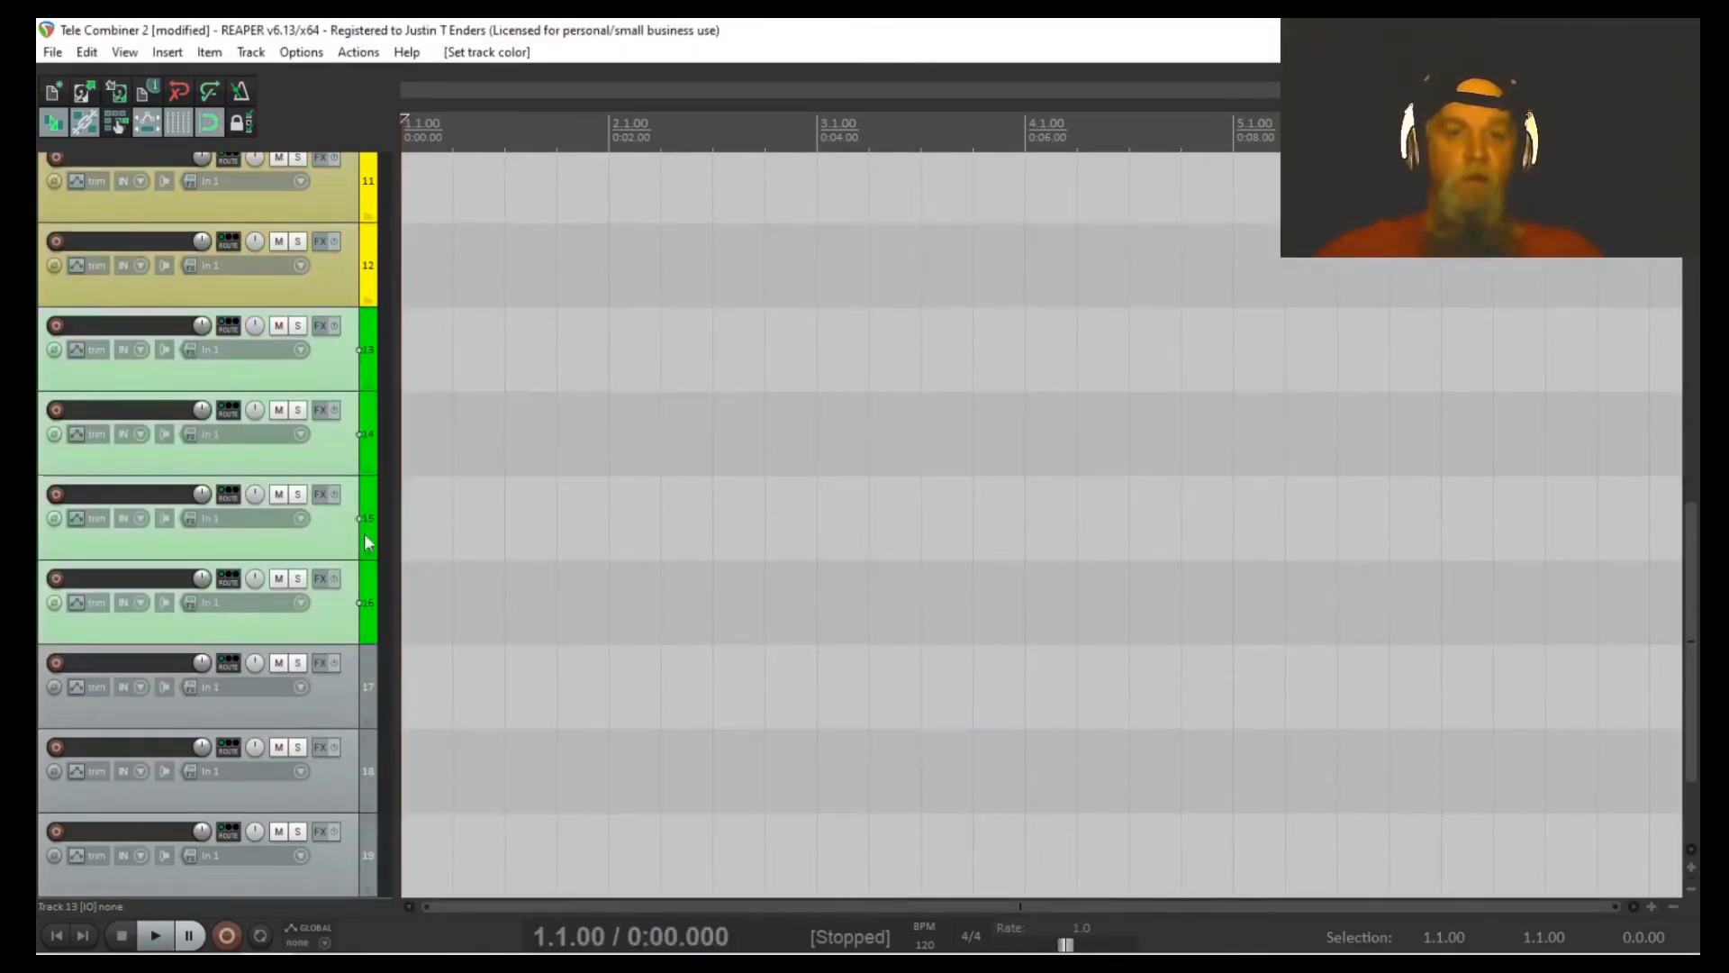
Step: Color tracks 17 to 20 blue
{"action": "scroll", "coordinate": [365, 544], "scroll_direction": "down", "scroll_amount": 3}
{"action": "left_click", "coordinate": [347, 542]}
{"action": "right_click", "coordinate": [339, 542]}
{"action": "left_click", "coordinate": [910, 751]}
{"action": "left_click", "coordinate": [932, 299]}
{"action": "left_click", "coordinate": [833, 489]}
Step: Name the first two red tracks Take 1 Bus and Take 2 Bus
{"action": "scroll", "coordinate": [388, 393], "scroll_direction": "up", "scroll_amount": 8}
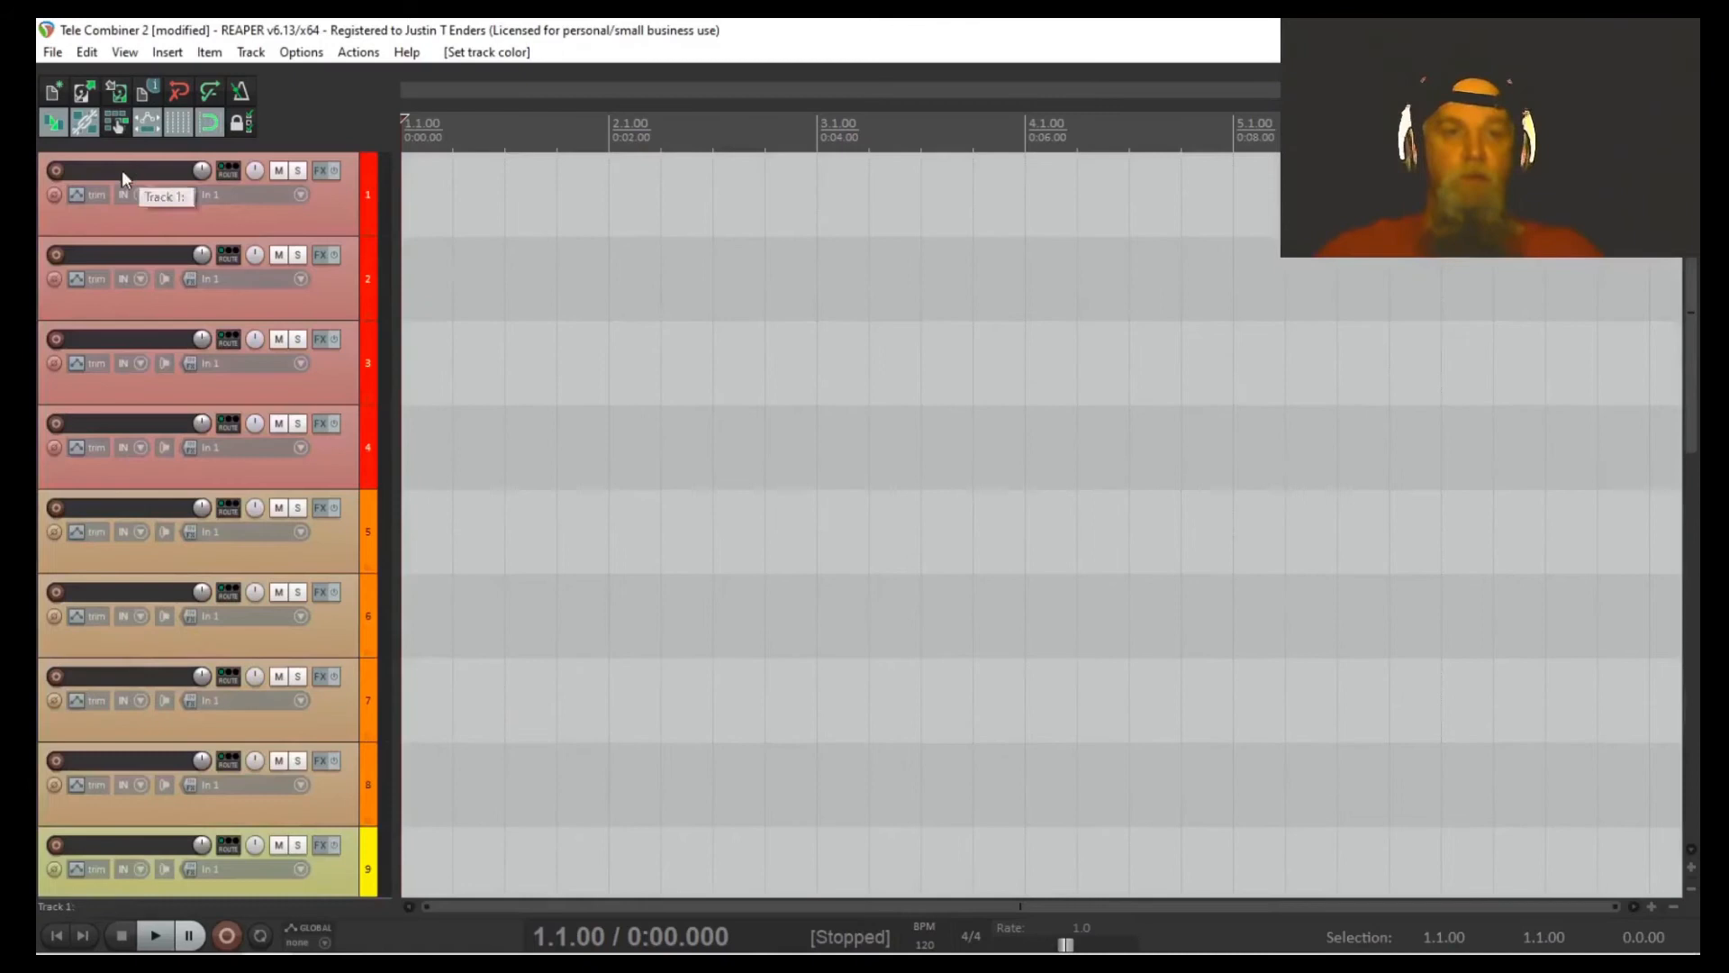
{"action": "double_click", "coordinate": [124, 175]}
{"action": "type", "text": "Take 1 bus"}
{"action": "key", "text": "Return"}
{"action": "double_click", "coordinate": [129, 255]}
{"action": "type", "text": "Take 2 Bus"}
{"action": "key", "text": "Return"}
Step: Name the third and fourth red tracks Take 3 Bus and Take 4 Bus
{"action": "double_click", "coordinate": [129, 339]}
{"action": "type", "text": "Take 3 Bus"}
{"action": "key", "text": "Return"}
{"action": "double_click", "coordinate": [130, 422]}
{"action": "type", "text": "Take 1 Bus"}
{"action": "key", "text": "Left"}
{"action": "key", "text": "Left"}
{"action": "key", "text": "Left"}
{"action": "key", "text": "Left"}
{"action": "key", "text": "BackSpace"}
{"action": "type", "text": "4"}
{"action": "key", "text": "Return"}
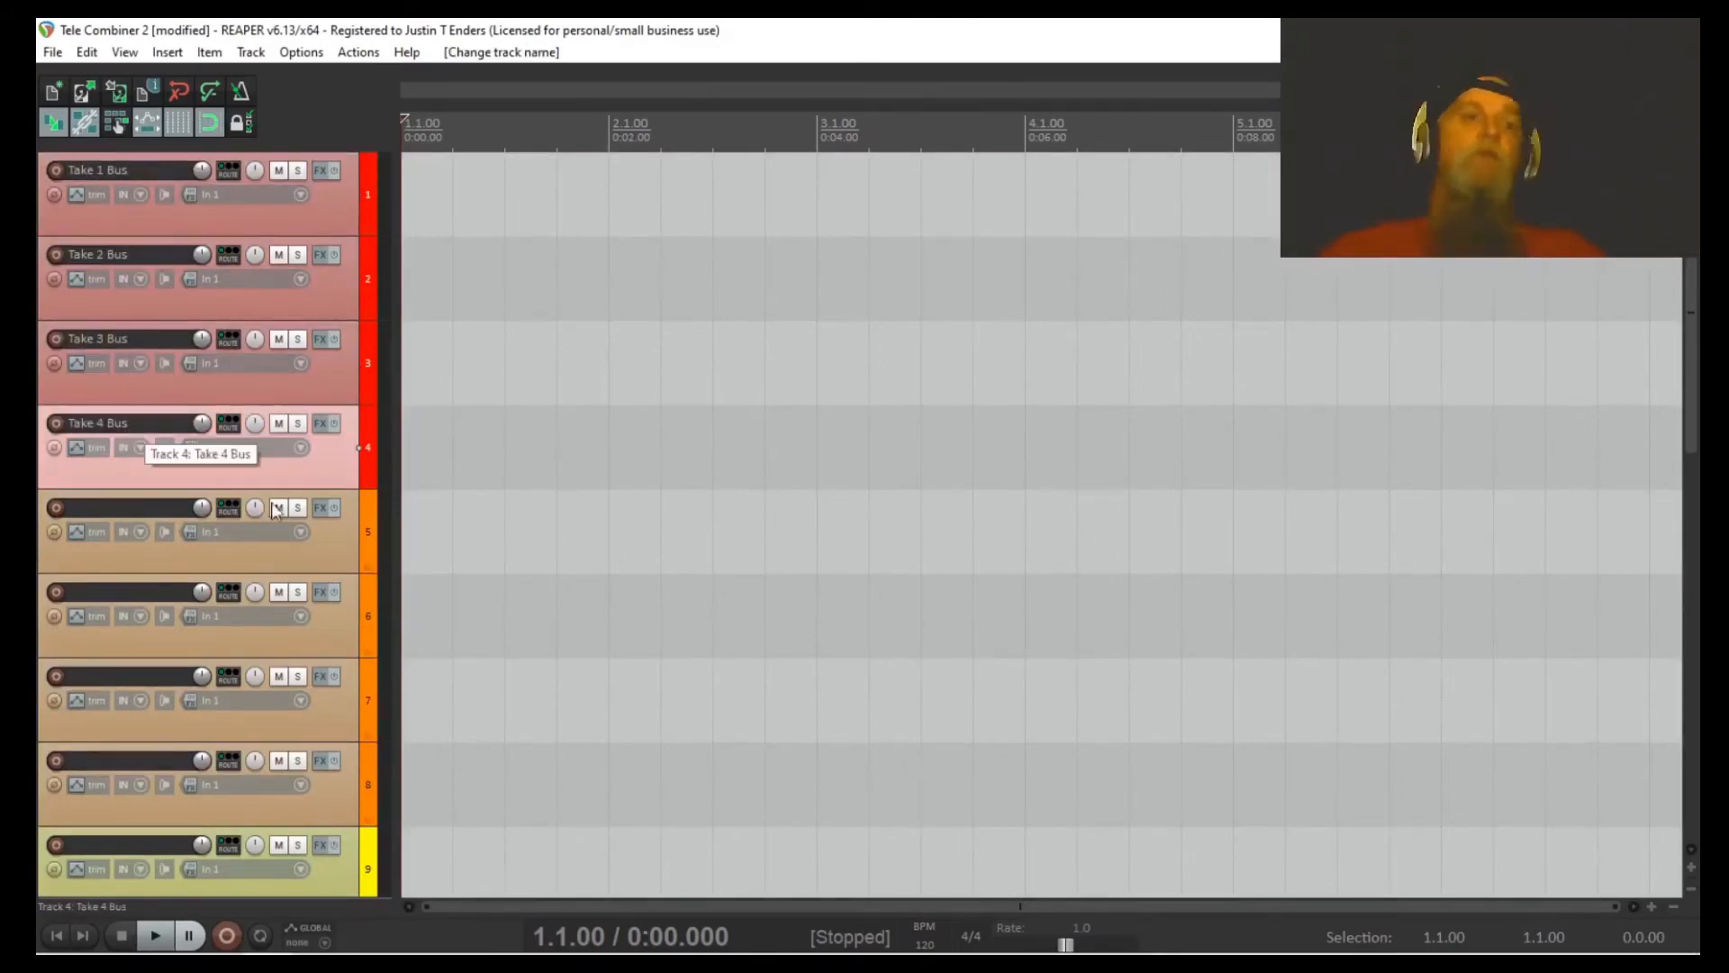
Step: Turn off the master send on track 5 and add a send to Take 1 Bus
{"action": "left_click", "coordinate": [225, 510]}
{"action": "left_click", "coordinate": [414, 531]}
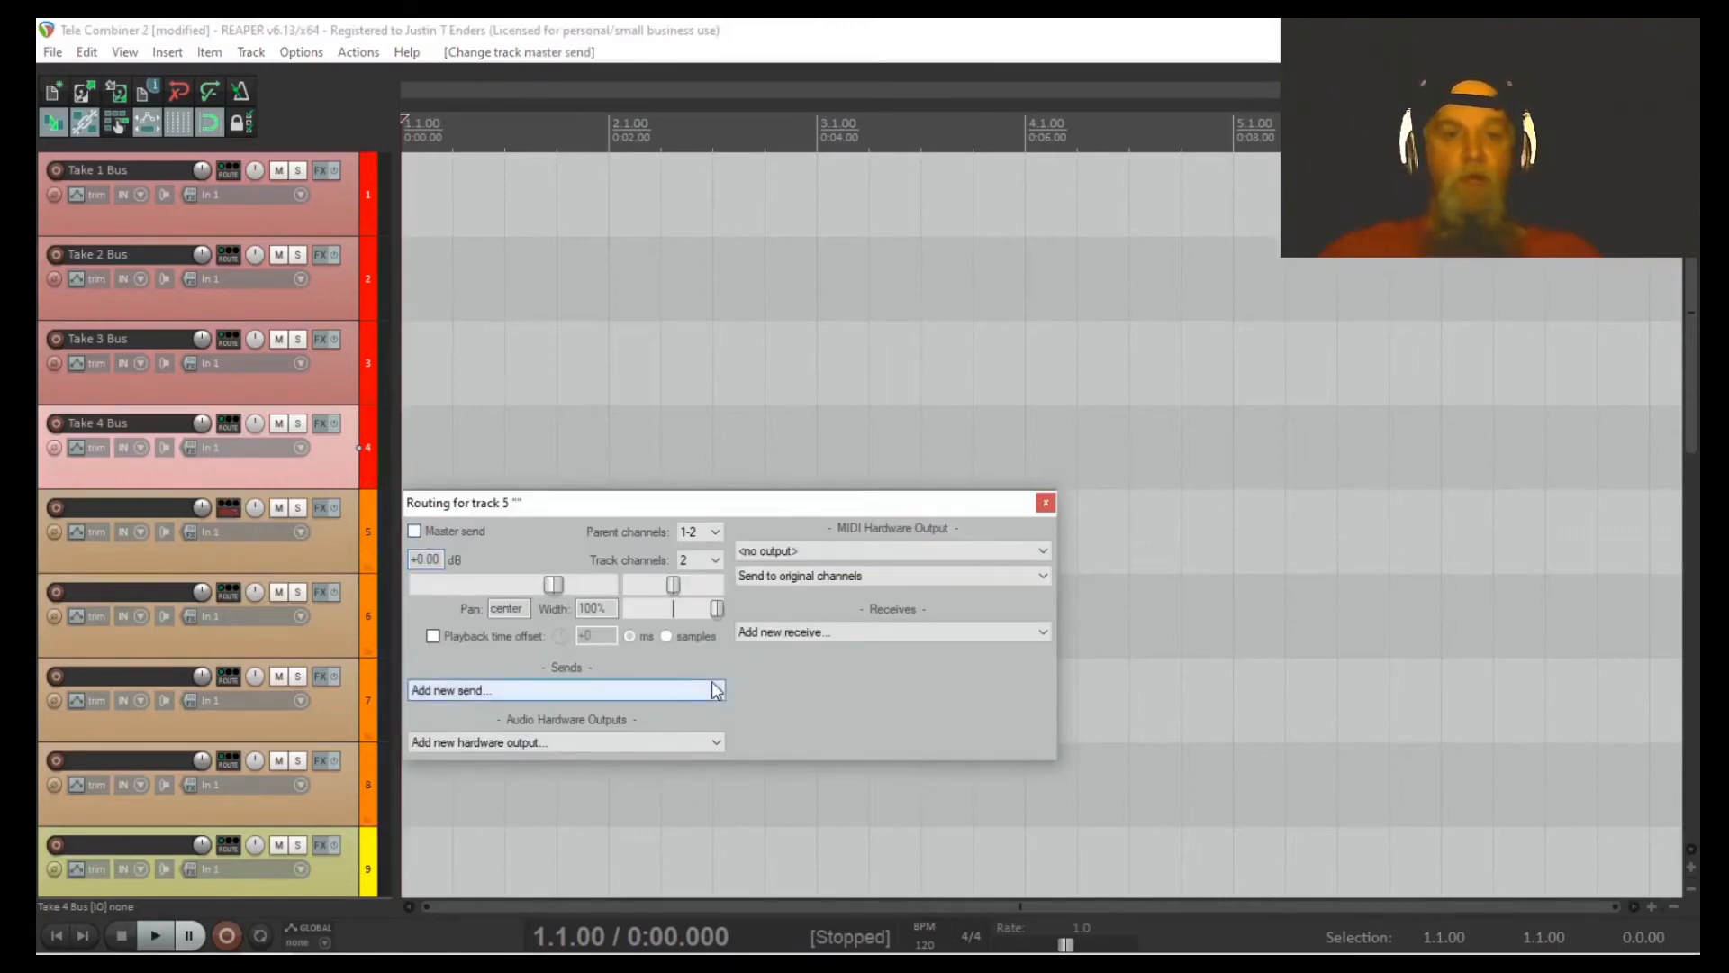
{"action": "left_click", "coordinate": [716, 690]}
{"action": "left_click", "coordinate": [527, 422]}
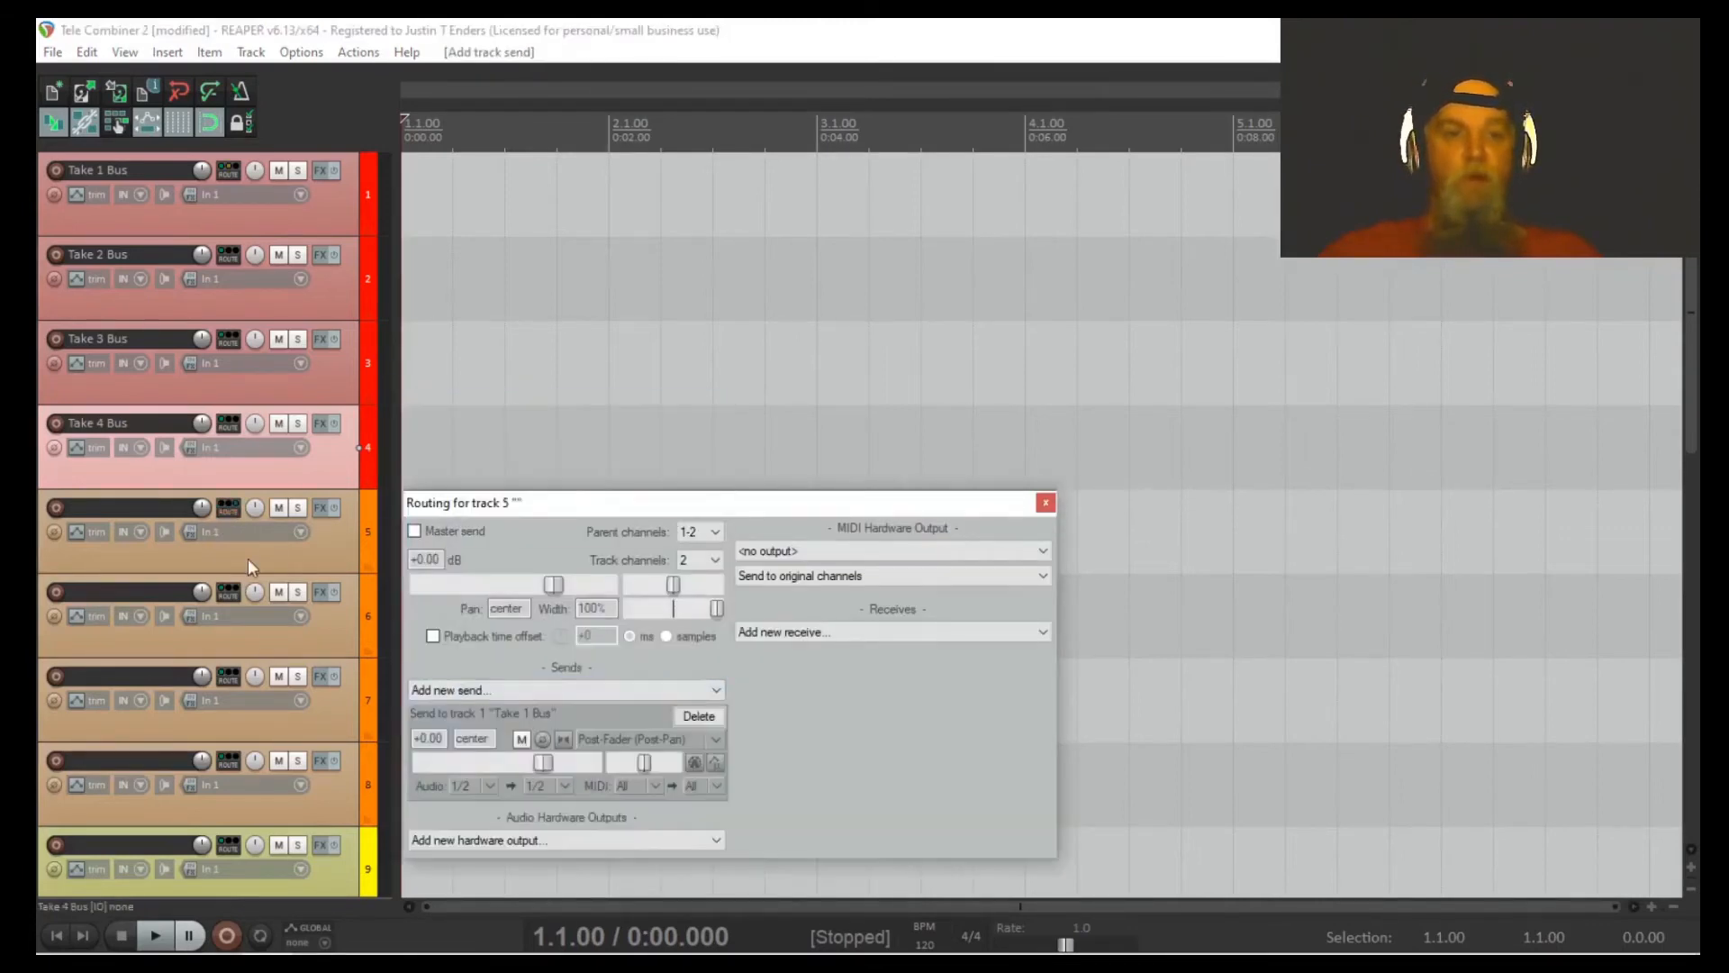
Step: Turn off the master send on track 6 and add a send to Take 1 Bus
{"action": "left_click", "coordinate": [229, 594]}
{"action": "left_click", "coordinate": [414, 615]}
{"action": "left_click", "coordinate": [711, 773]}
{"action": "left_click", "coordinate": [527, 507]}
{"action": "left_click", "coordinate": [221, 477]}
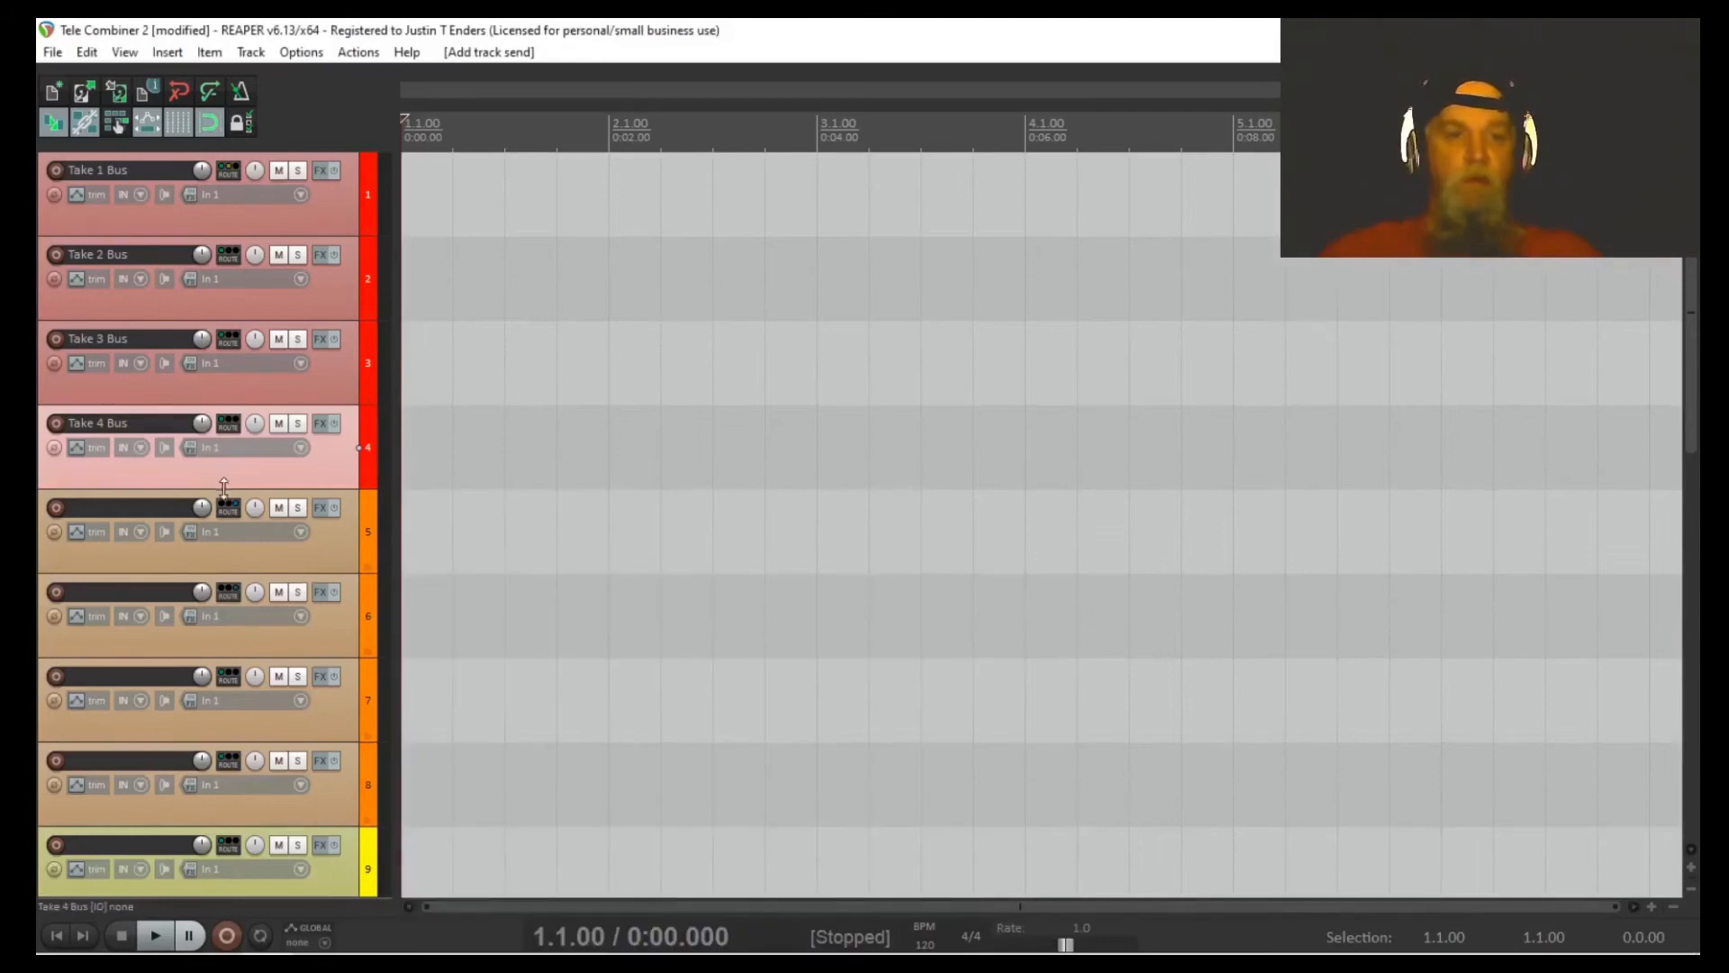
Step: Turn off the master send on the next colored take track and add a send to the bus of its take
{"action": "scroll", "coordinate": [234, 472], "scroll_direction": "down", "scroll_amount": 2}
{"action": "left_click", "coordinate": [229, 538]}
{"action": "left_click", "coordinate": [415, 562]}
{"action": "left_click", "coordinate": [716, 720]}
{"action": "left_click", "coordinate": [527, 453]}
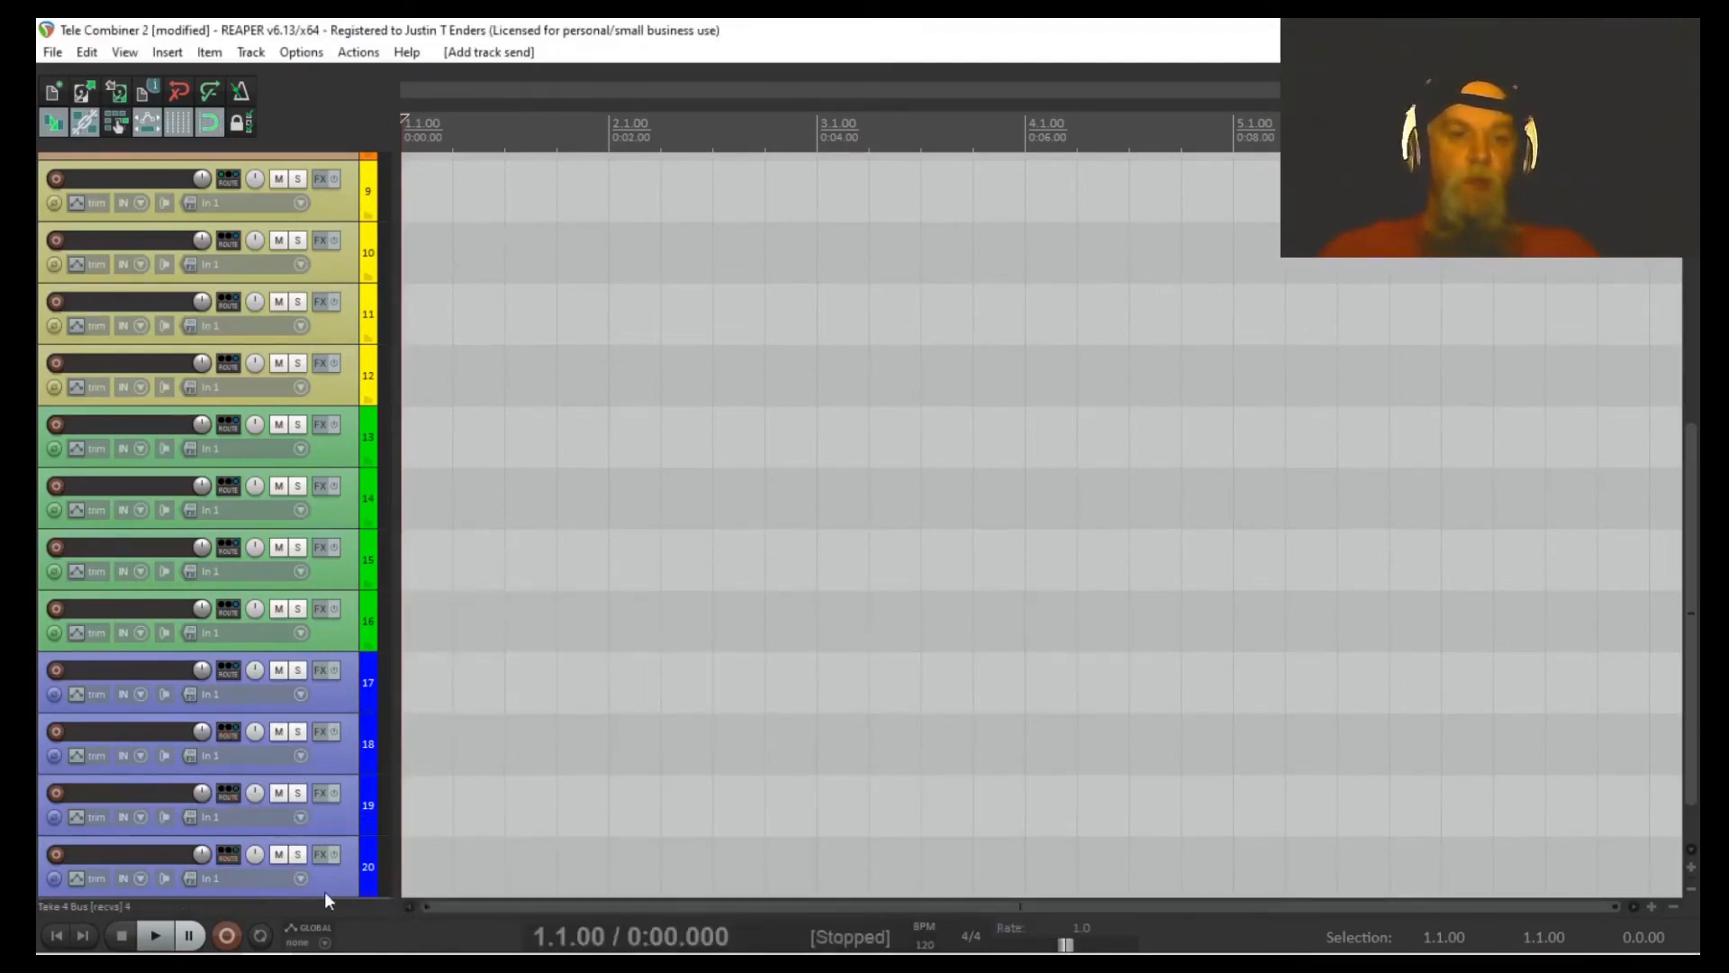
Step: Insert a new track below track 20 and color it dark blue
{"action": "left_click", "coordinate": [326, 890]}
{"action": "scroll", "coordinate": [330, 878], "scroll_direction": "down", "scroll_amount": 1}
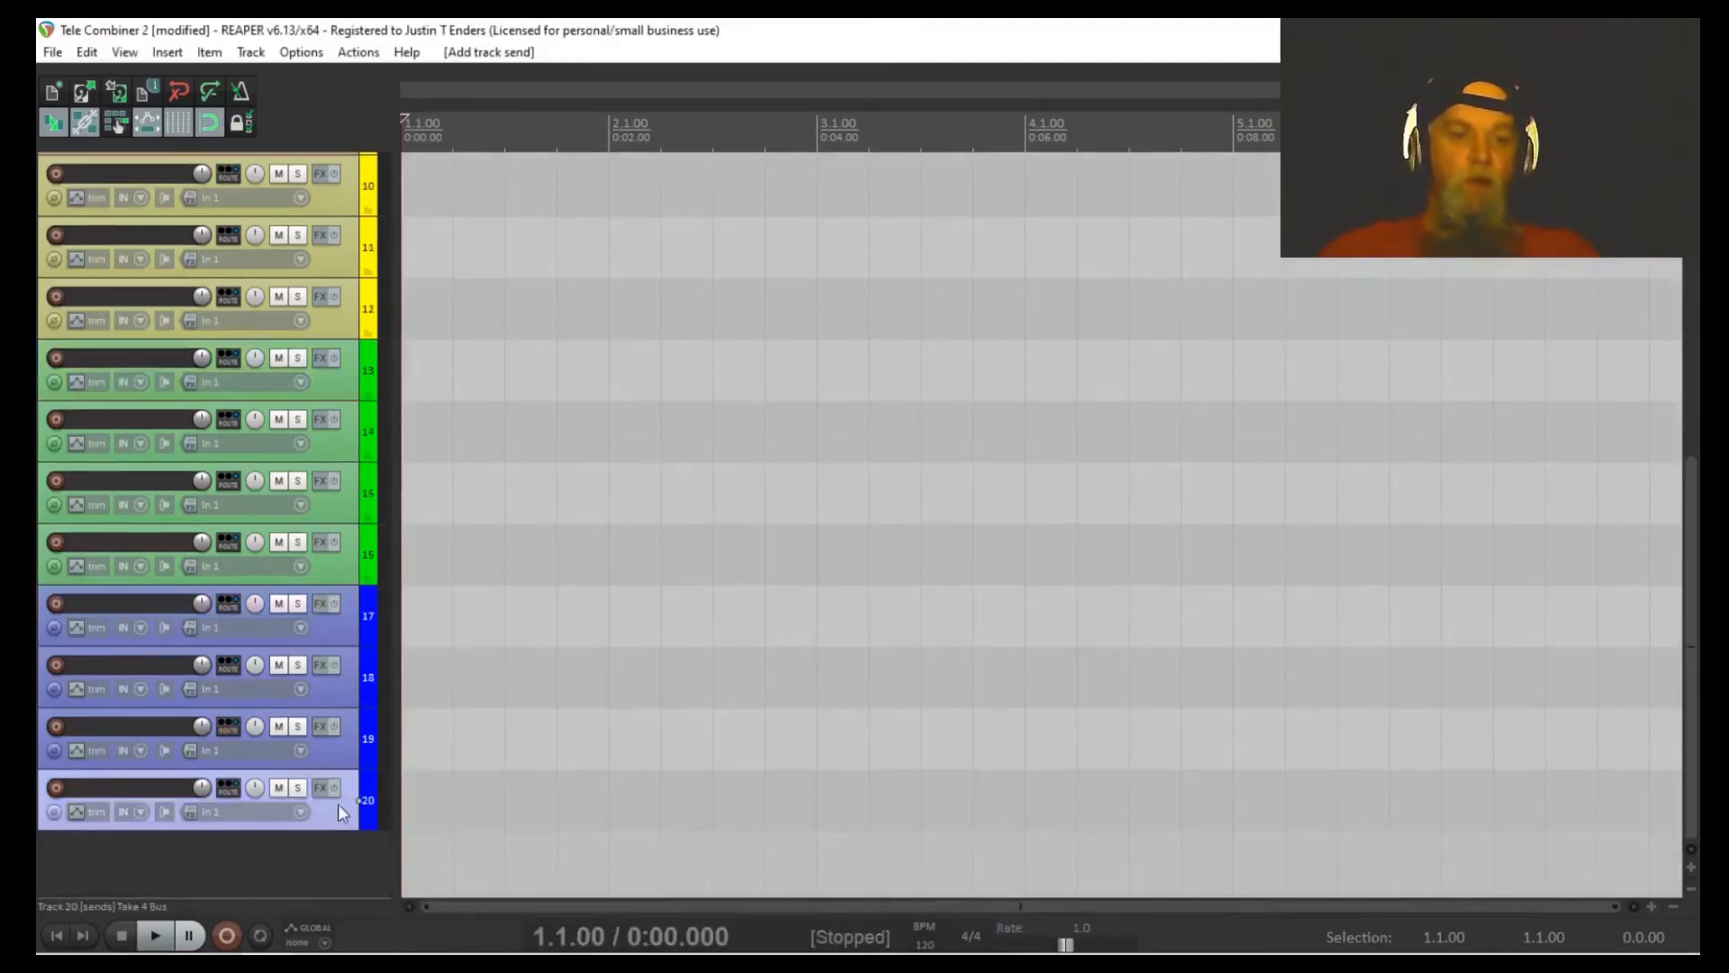
{"action": "double_click", "coordinate": [323, 863]}
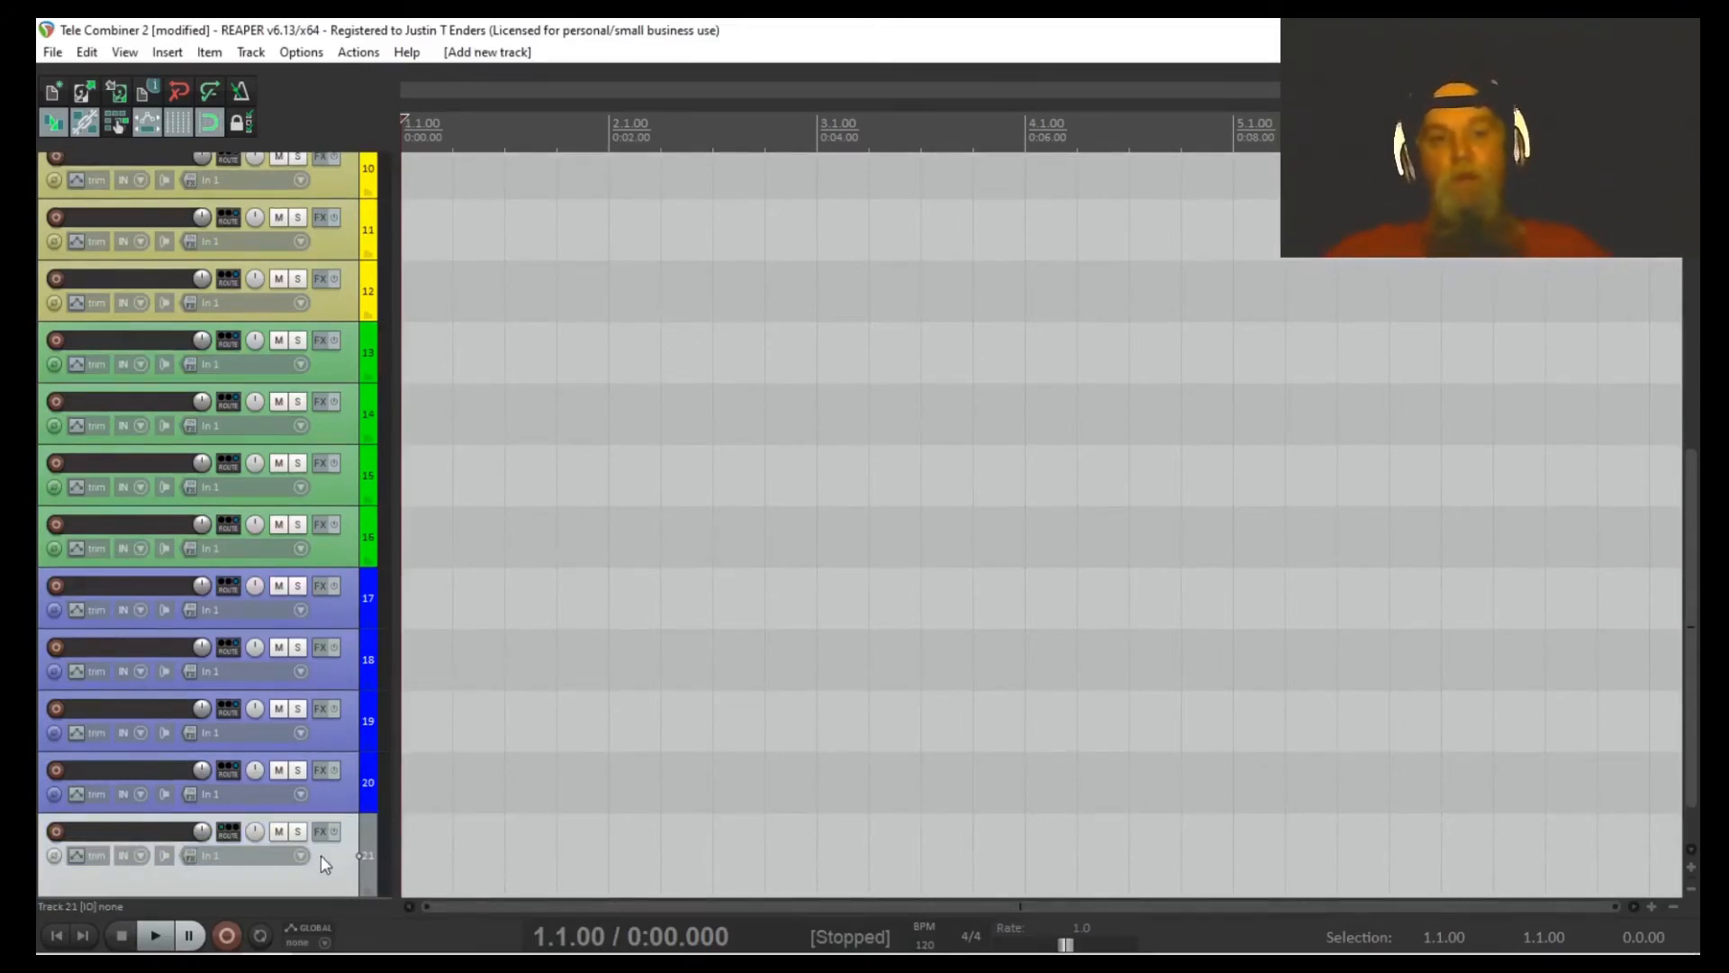
{"action": "right_click", "coordinate": [336, 862]}
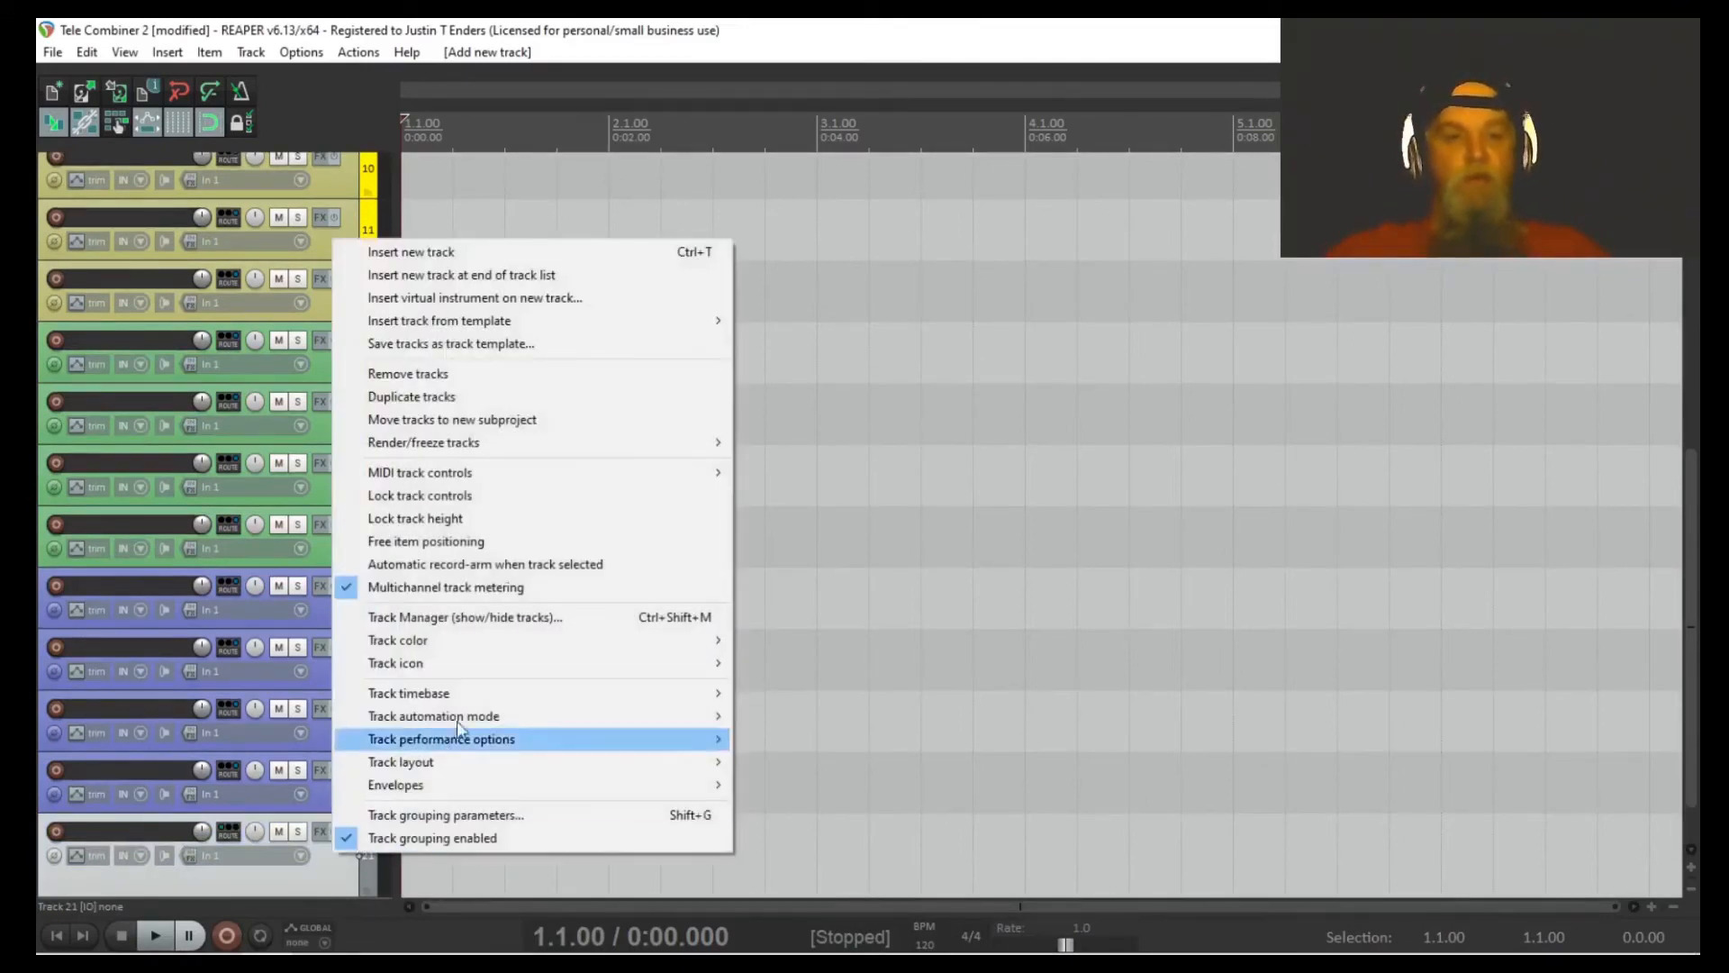
{"action": "mouse_move", "coordinate": [480, 649]}
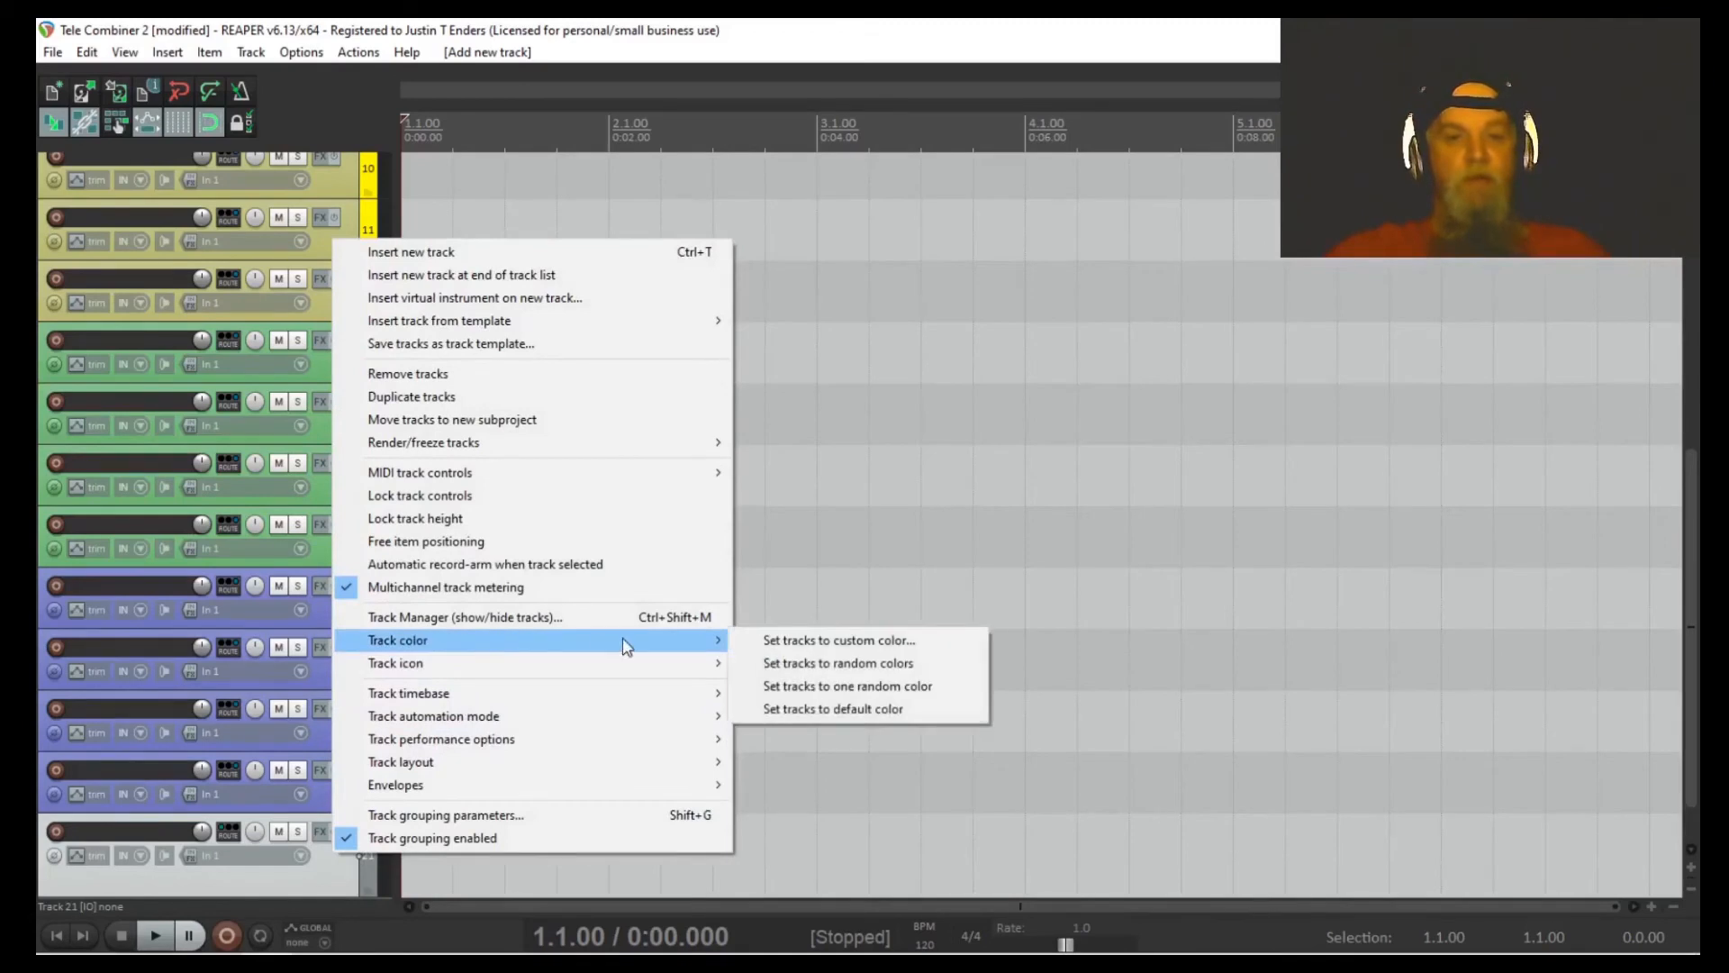
{"action": "left_click", "coordinate": [781, 638]}
{"action": "left_click", "coordinate": [954, 289]}
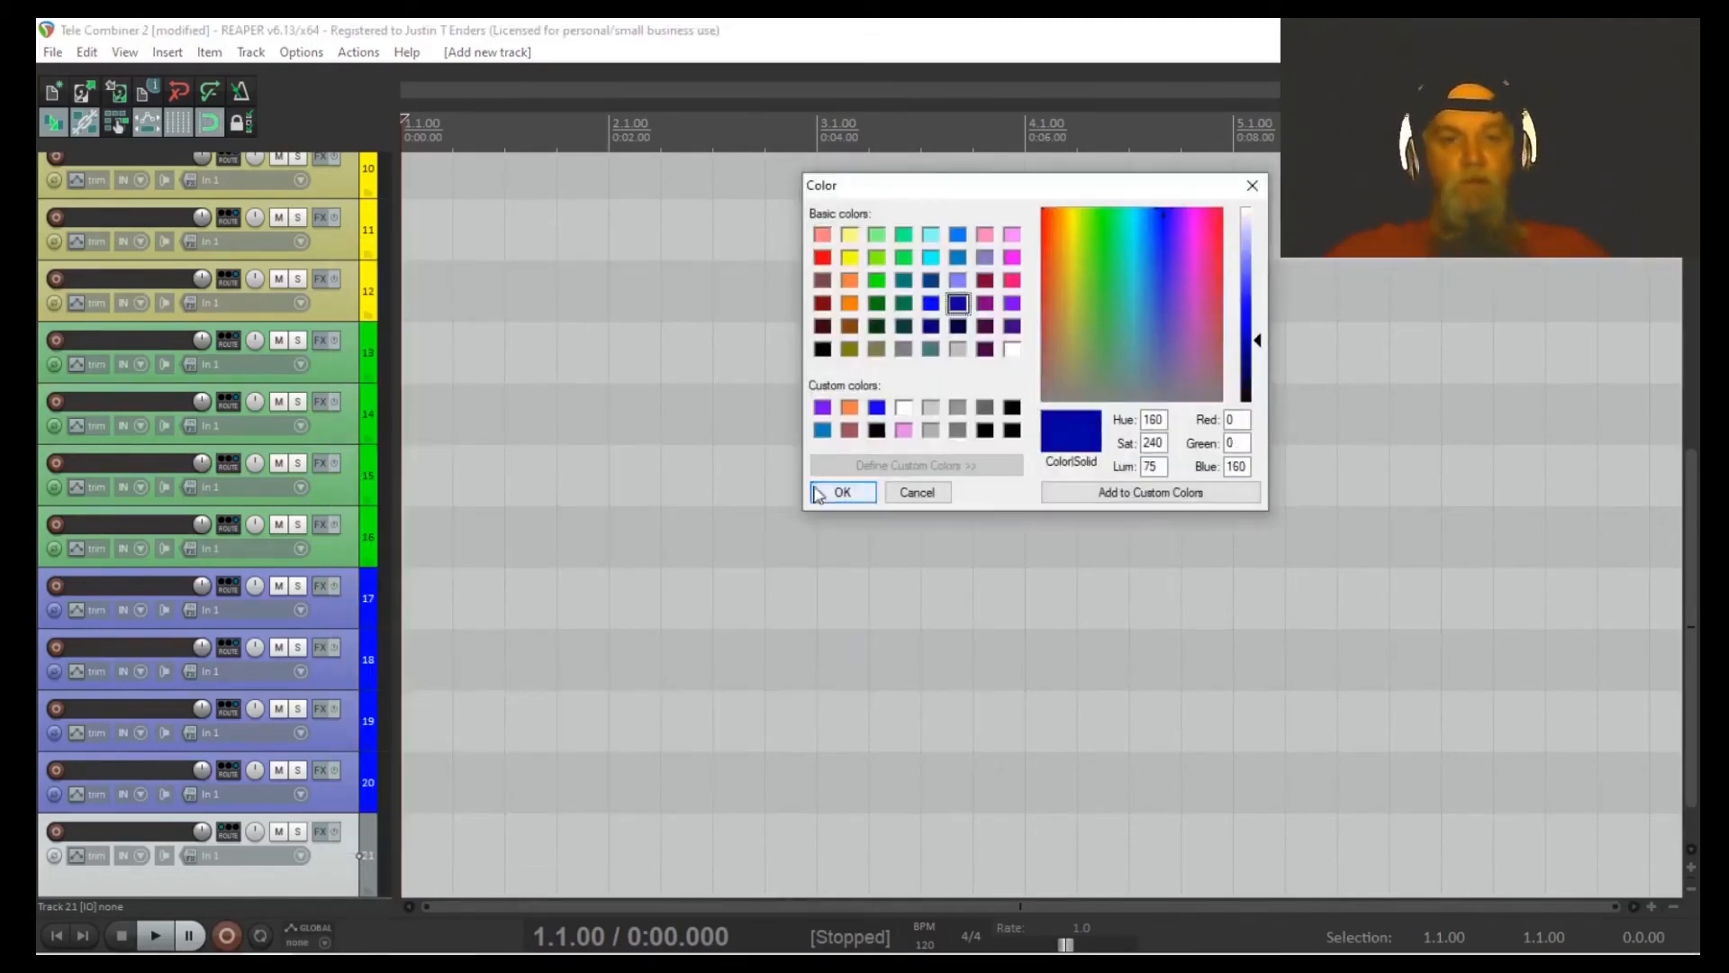
{"action": "left_click", "coordinate": [837, 490]}
Step: Insert a new track below track 21 and color it light blue
{"action": "key", "text": "ctrl+t"}
{"action": "right_click", "coordinate": [335, 869]}
{"action": "mouse_move", "coordinate": [504, 640]}
{"action": "left_click", "coordinate": [864, 640]}
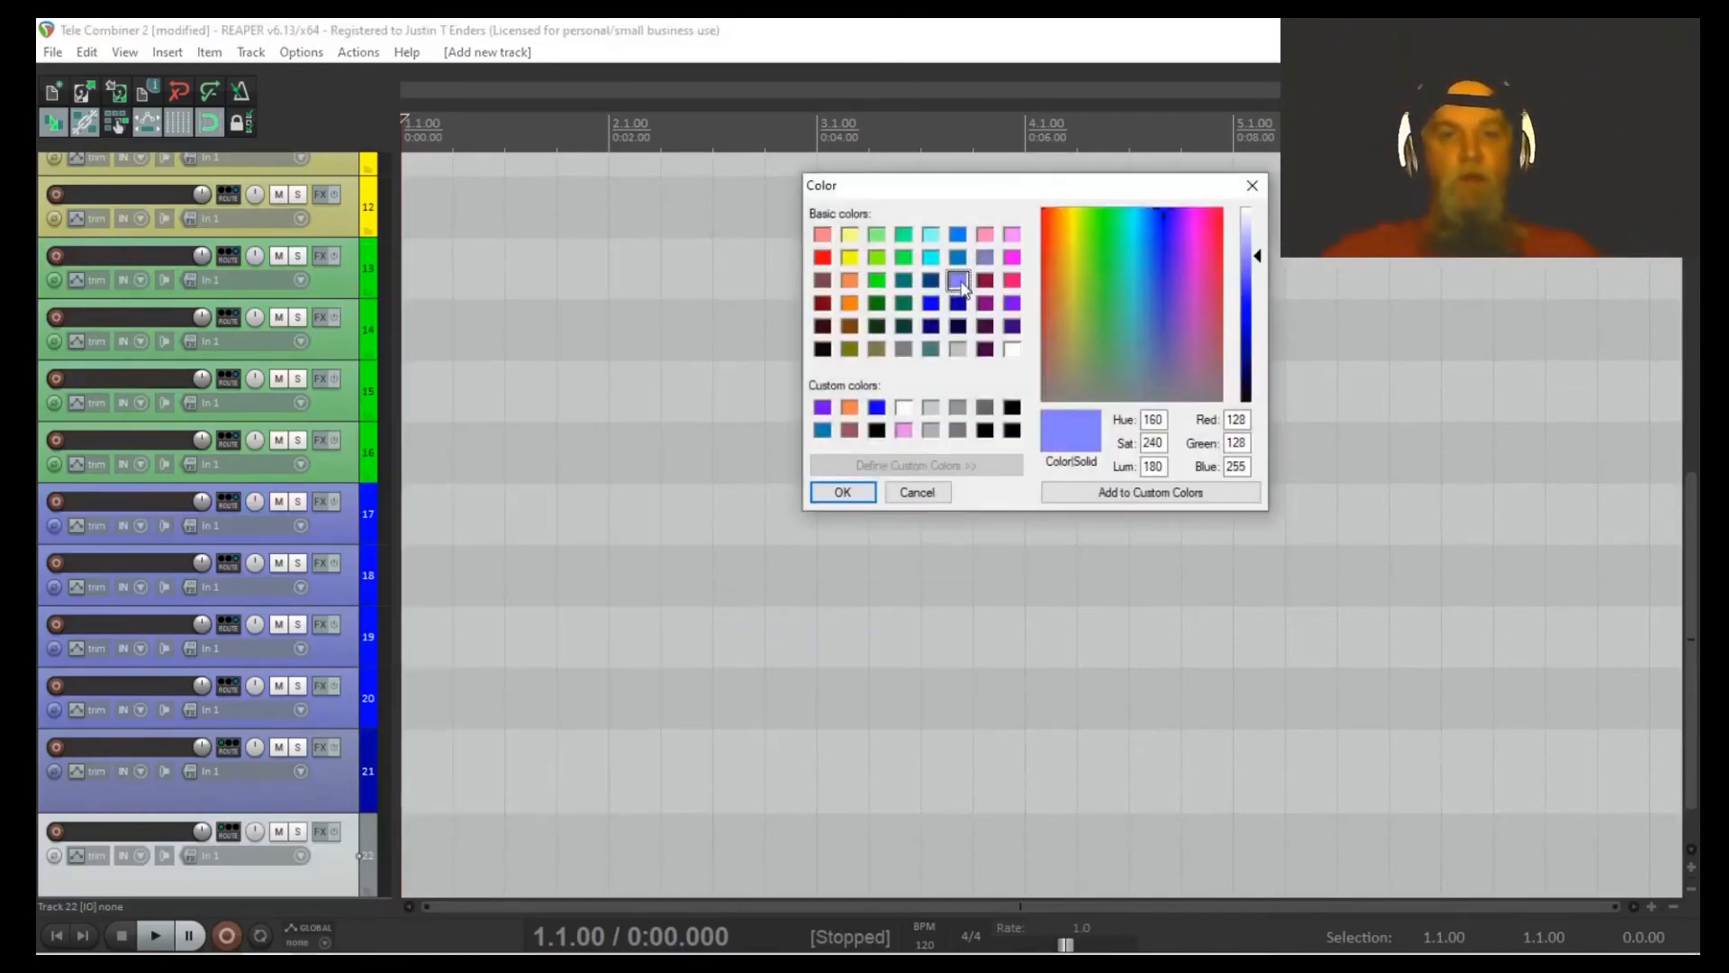
{"action": "left_click", "coordinate": [842, 494]}
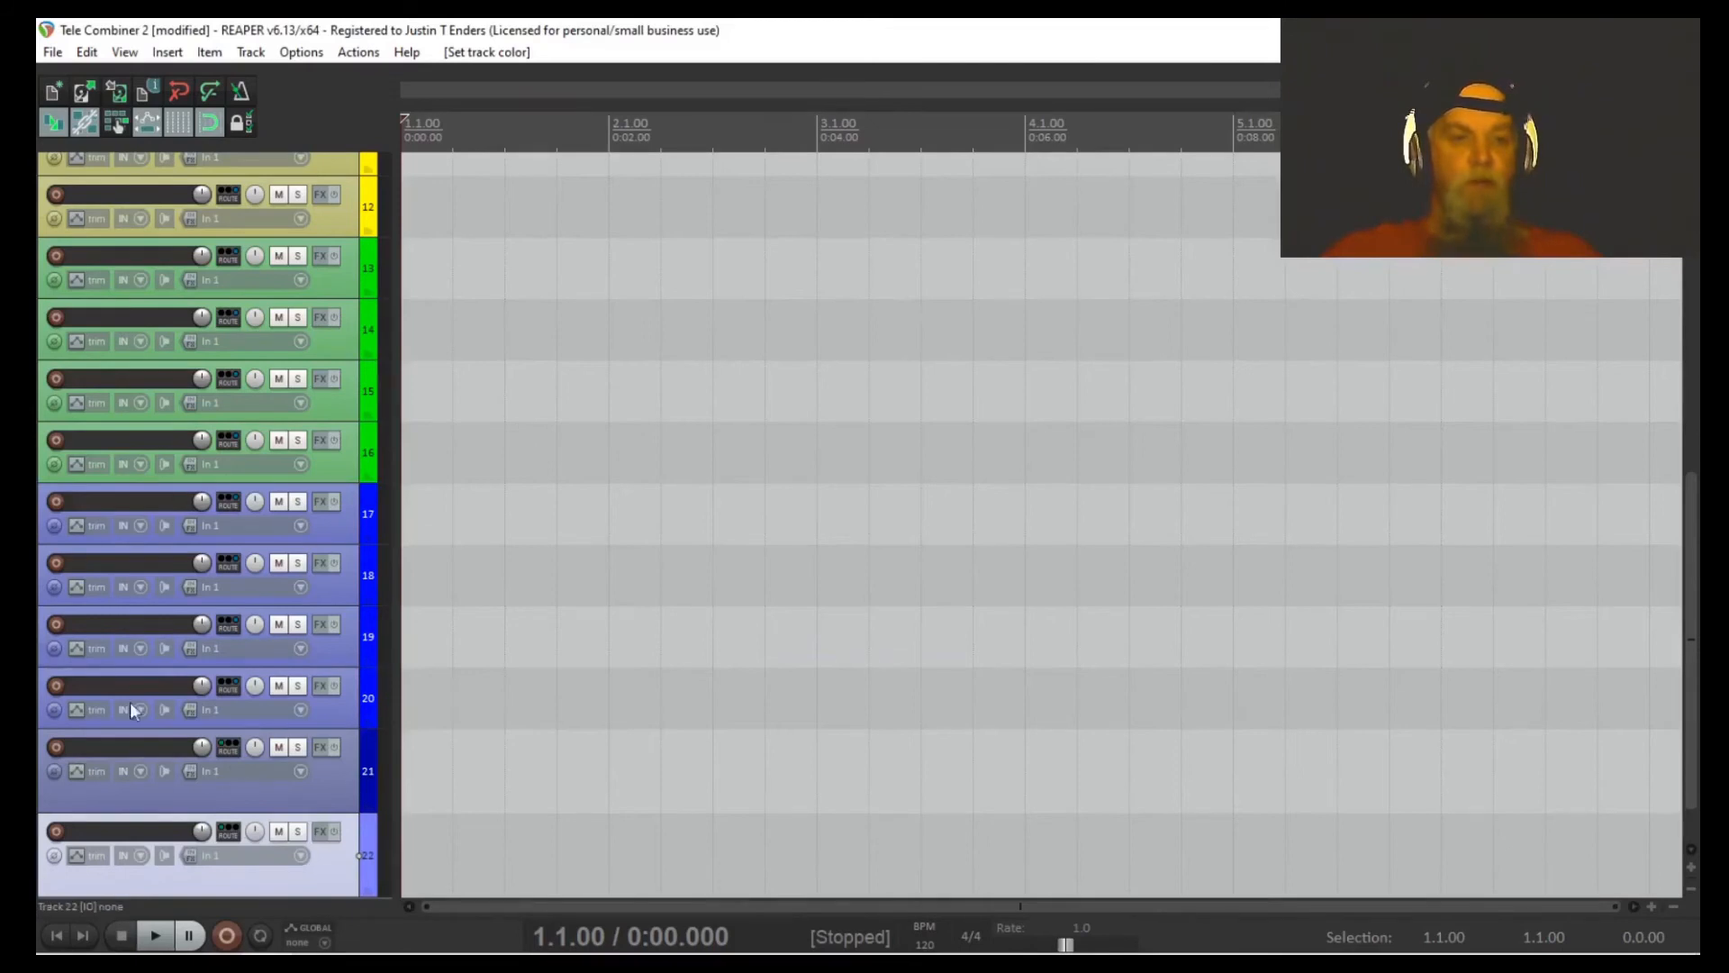
Step: Insert the Outlaw Country mixdown audio onto the reference tracks, starting with Outlaw Country Drums Bass.wav on track 21
{"action": "left_click", "coordinate": [316, 793]}
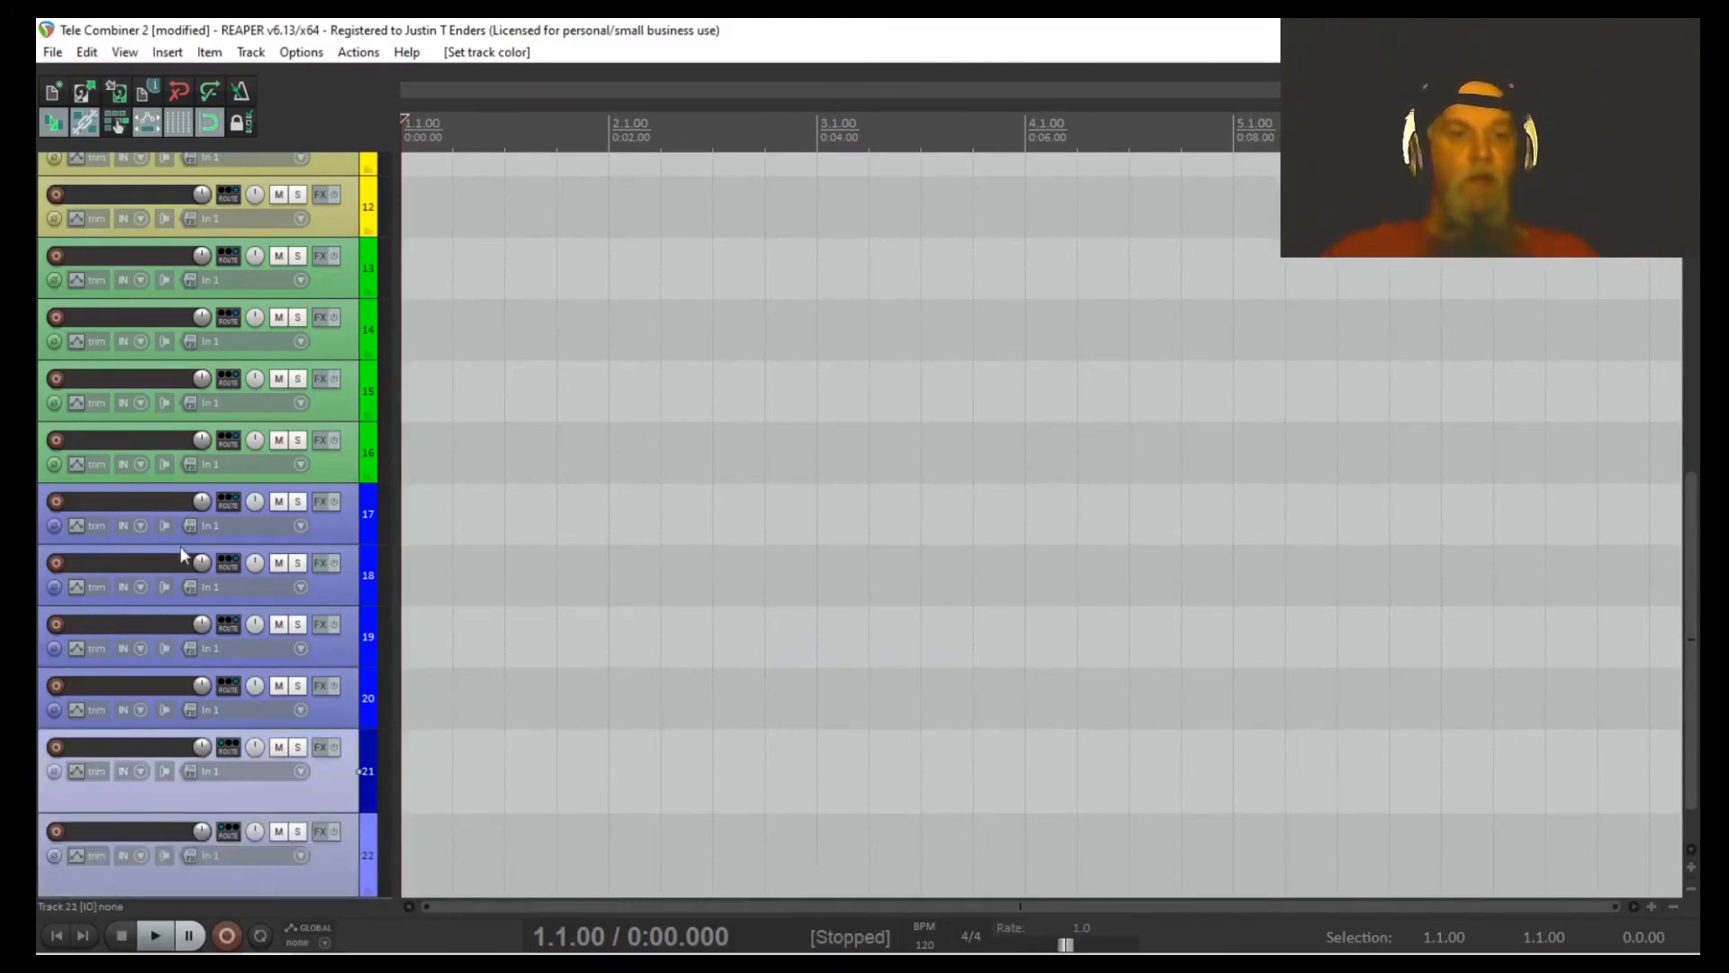
{"action": "left_click", "coordinate": [52, 52]}
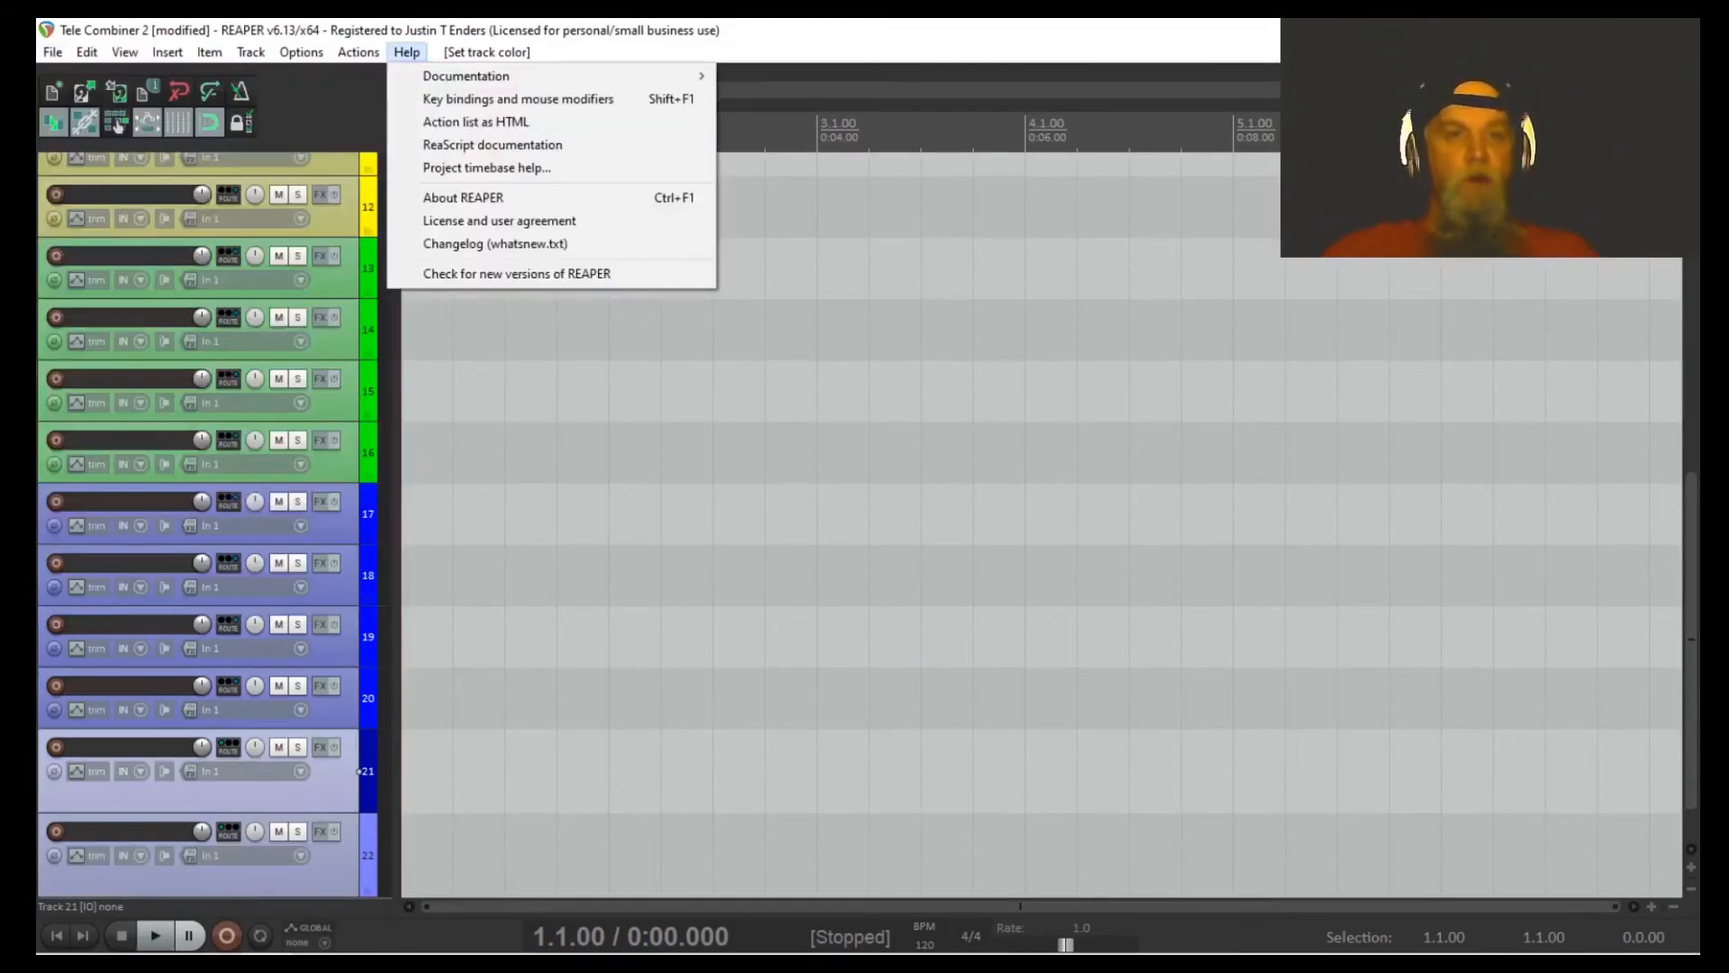
{"action": "left_click", "coordinate": [175, 344]}
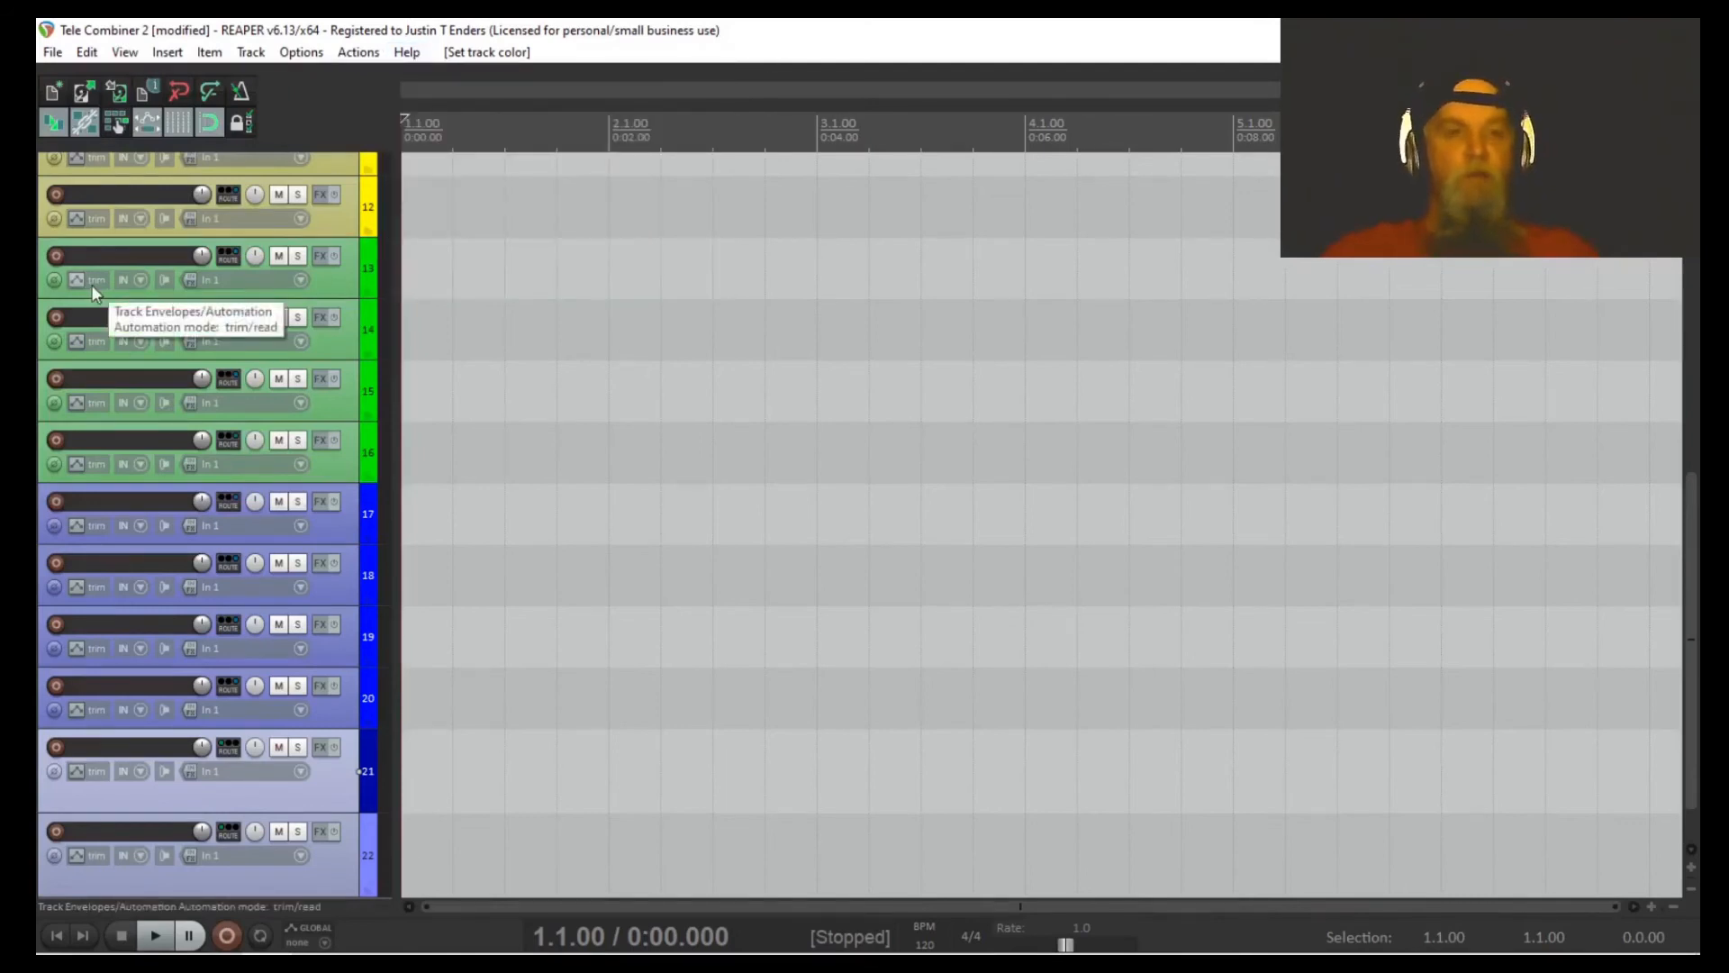
{"action": "key", "text": "Insert"}
{"action": "left_click", "coordinate": [1096, 710]}
{"action": "scroll", "coordinate": [323, 432], "scroll_direction": "up", "scroll_amount": 10}
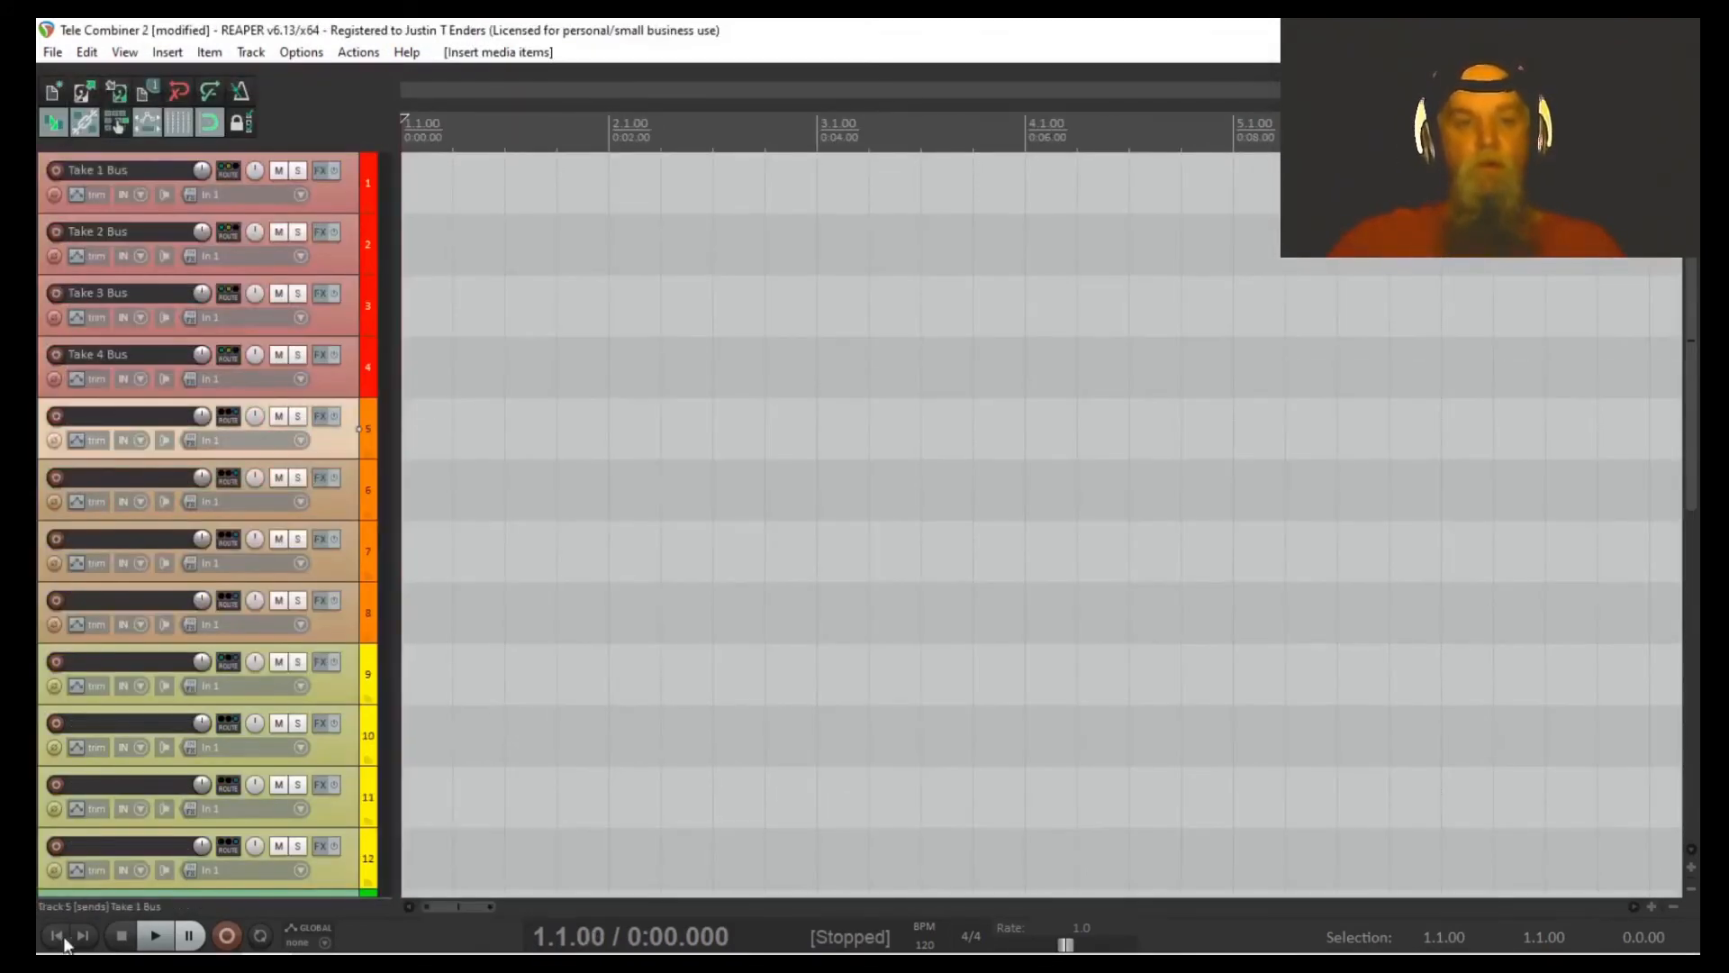
Step: Import 13 Tele Direct, 13 Tele G5n, 14 Tele GCAP and 15 Tele G5n(L) GCAP(R) from Take 01 onto the orange tracks starting at track 5
{"action": "key", "text": "Insert"}
{"action": "double_click", "coordinate": [432, 275]}
{"action": "double_click", "coordinate": [423, 250]}
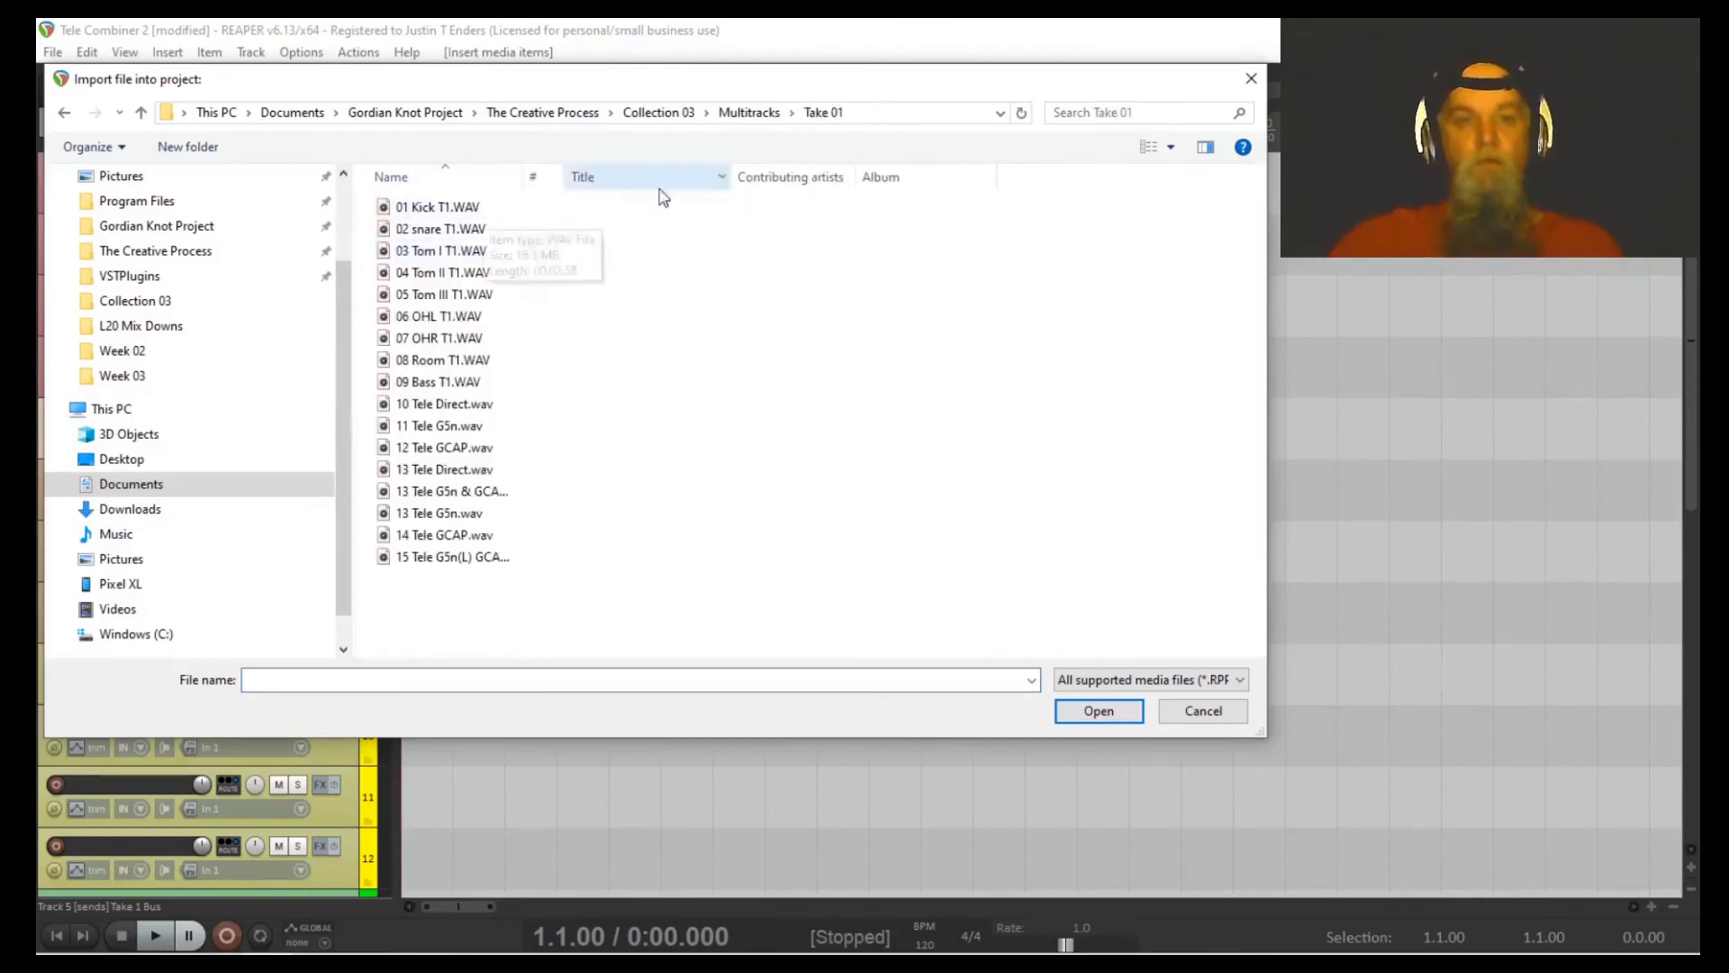
{"action": "left_click", "coordinate": [441, 513]}
{"action": "left_click", "coordinate": [444, 534], "text": "ctrl"}
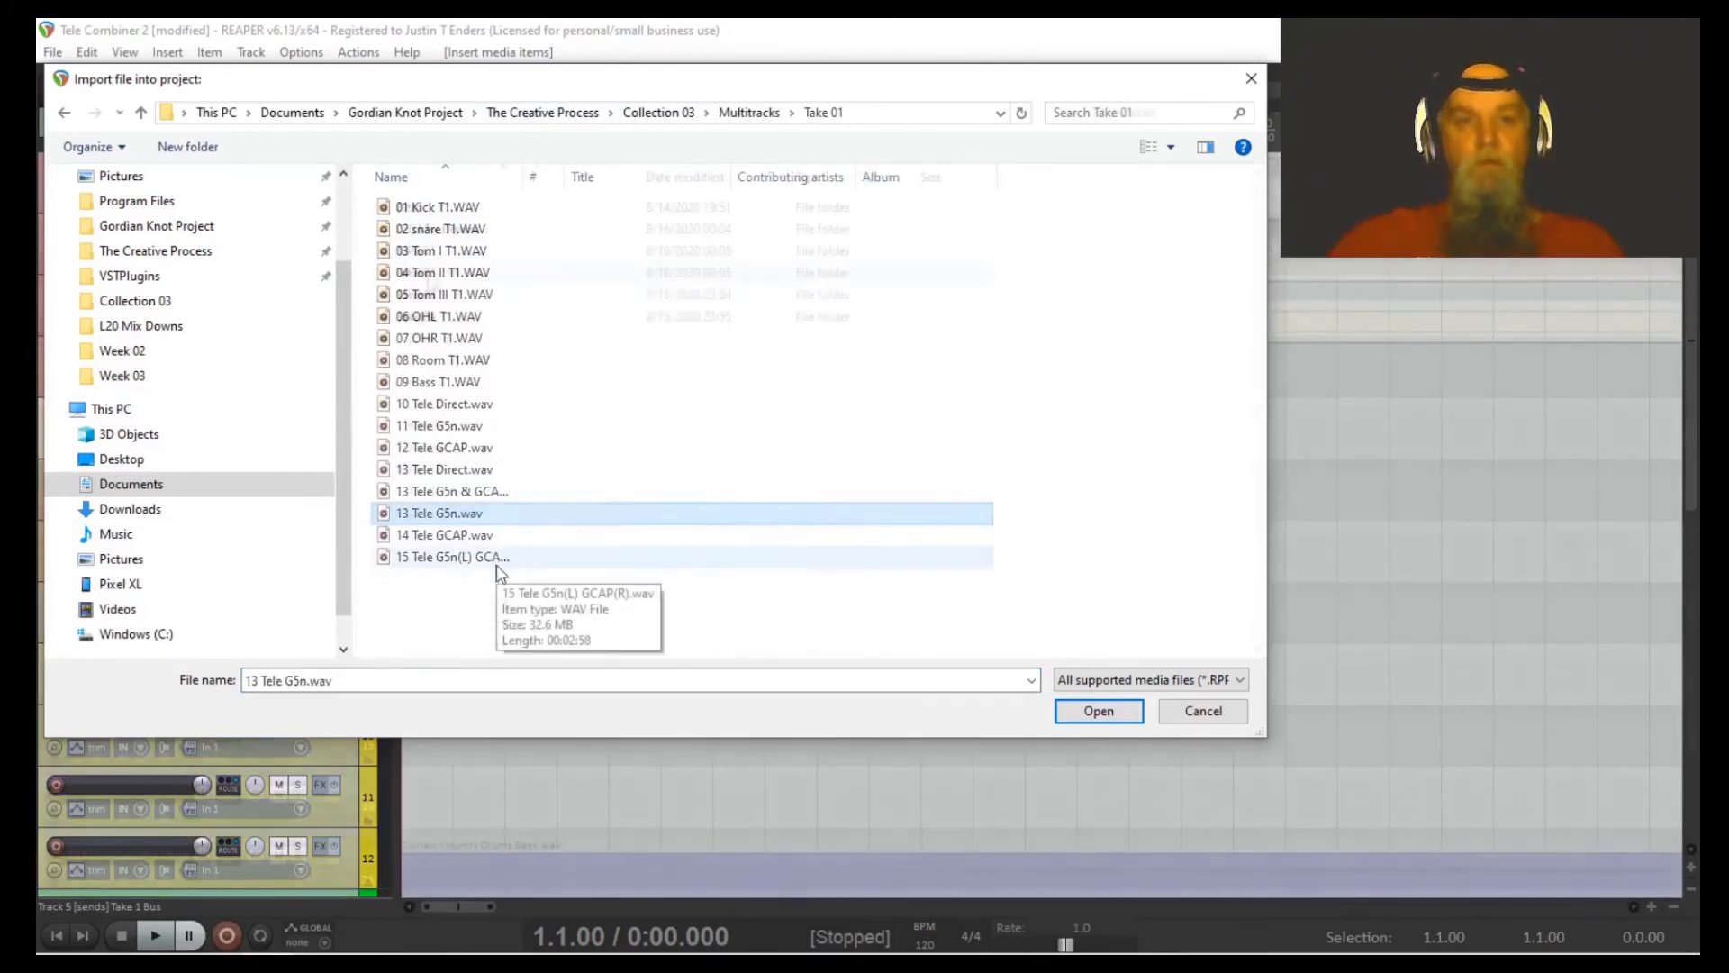
{"action": "left_click", "coordinate": [451, 556], "text": "ctrl"}
{"action": "left_click", "coordinate": [444, 469], "text": "ctrl"}
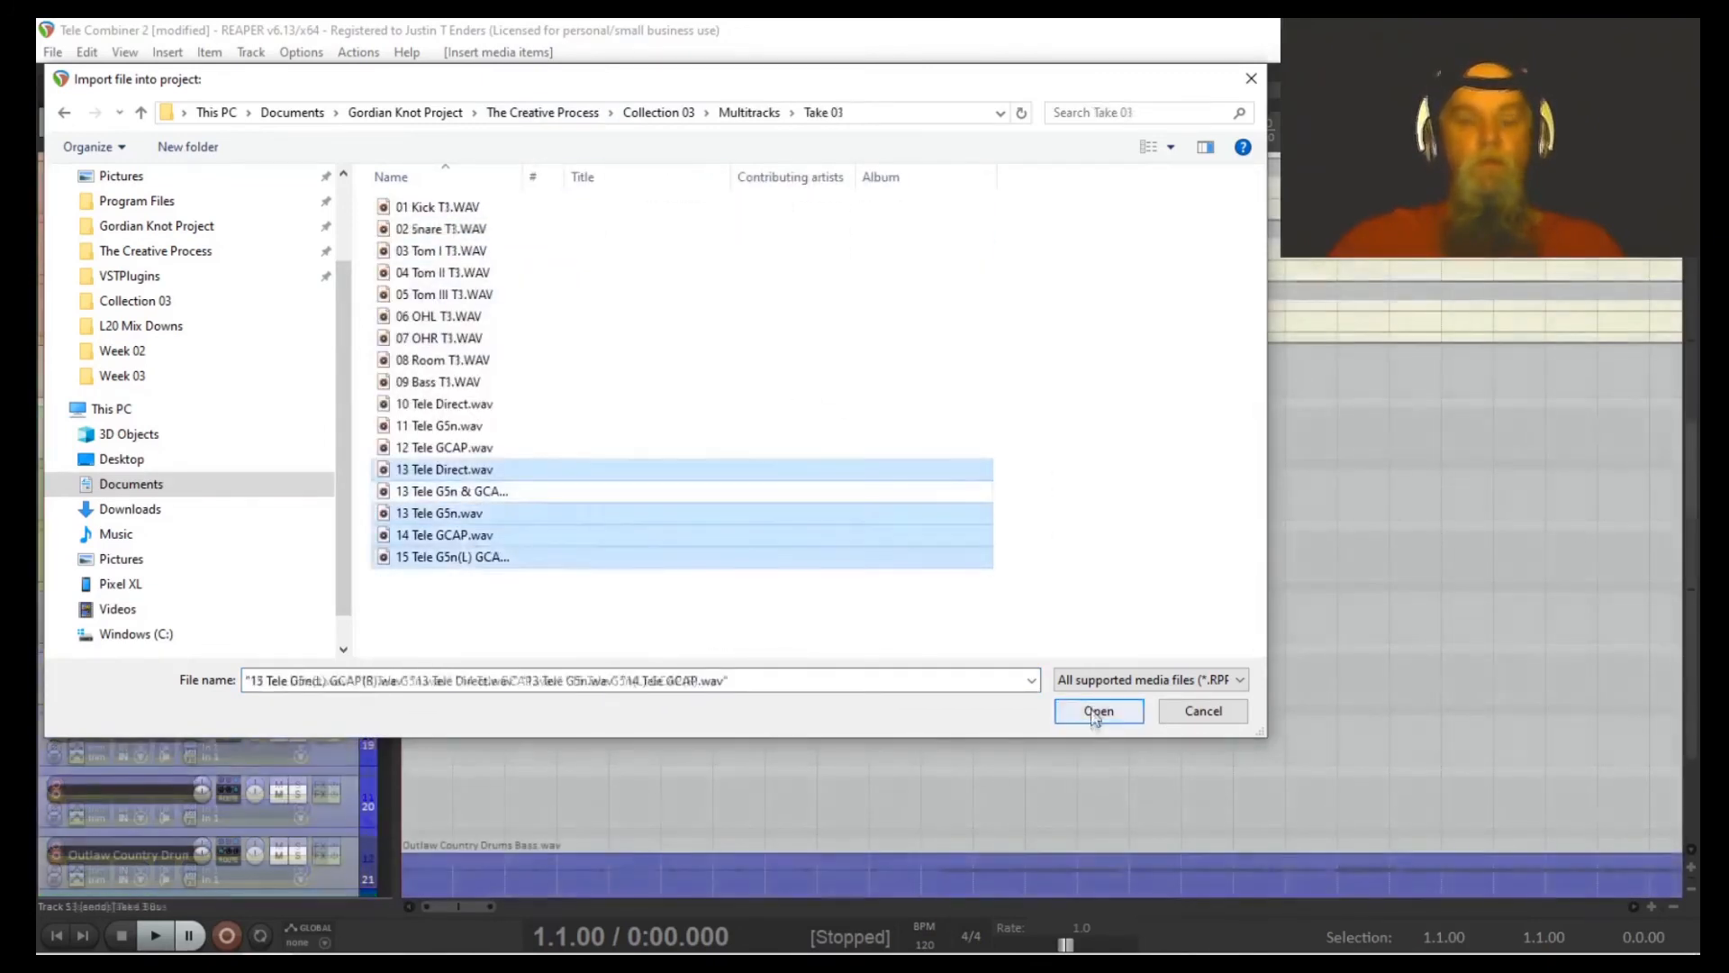
{"action": "left_click", "coordinate": [1096, 711]}
Step: Import 13 Tele Direct, 13 Tele G5n, 14 Tele GCAP and 15 Tele G5n(L) GCAP(R) from Take 04 onto the blue tracks starting at track 17
{"action": "left_click", "coordinate": [168, 51]}
{"action": "left_click", "coordinate": [180, 69]}
{"action": "double_click", "coordinate": [433, 272]}
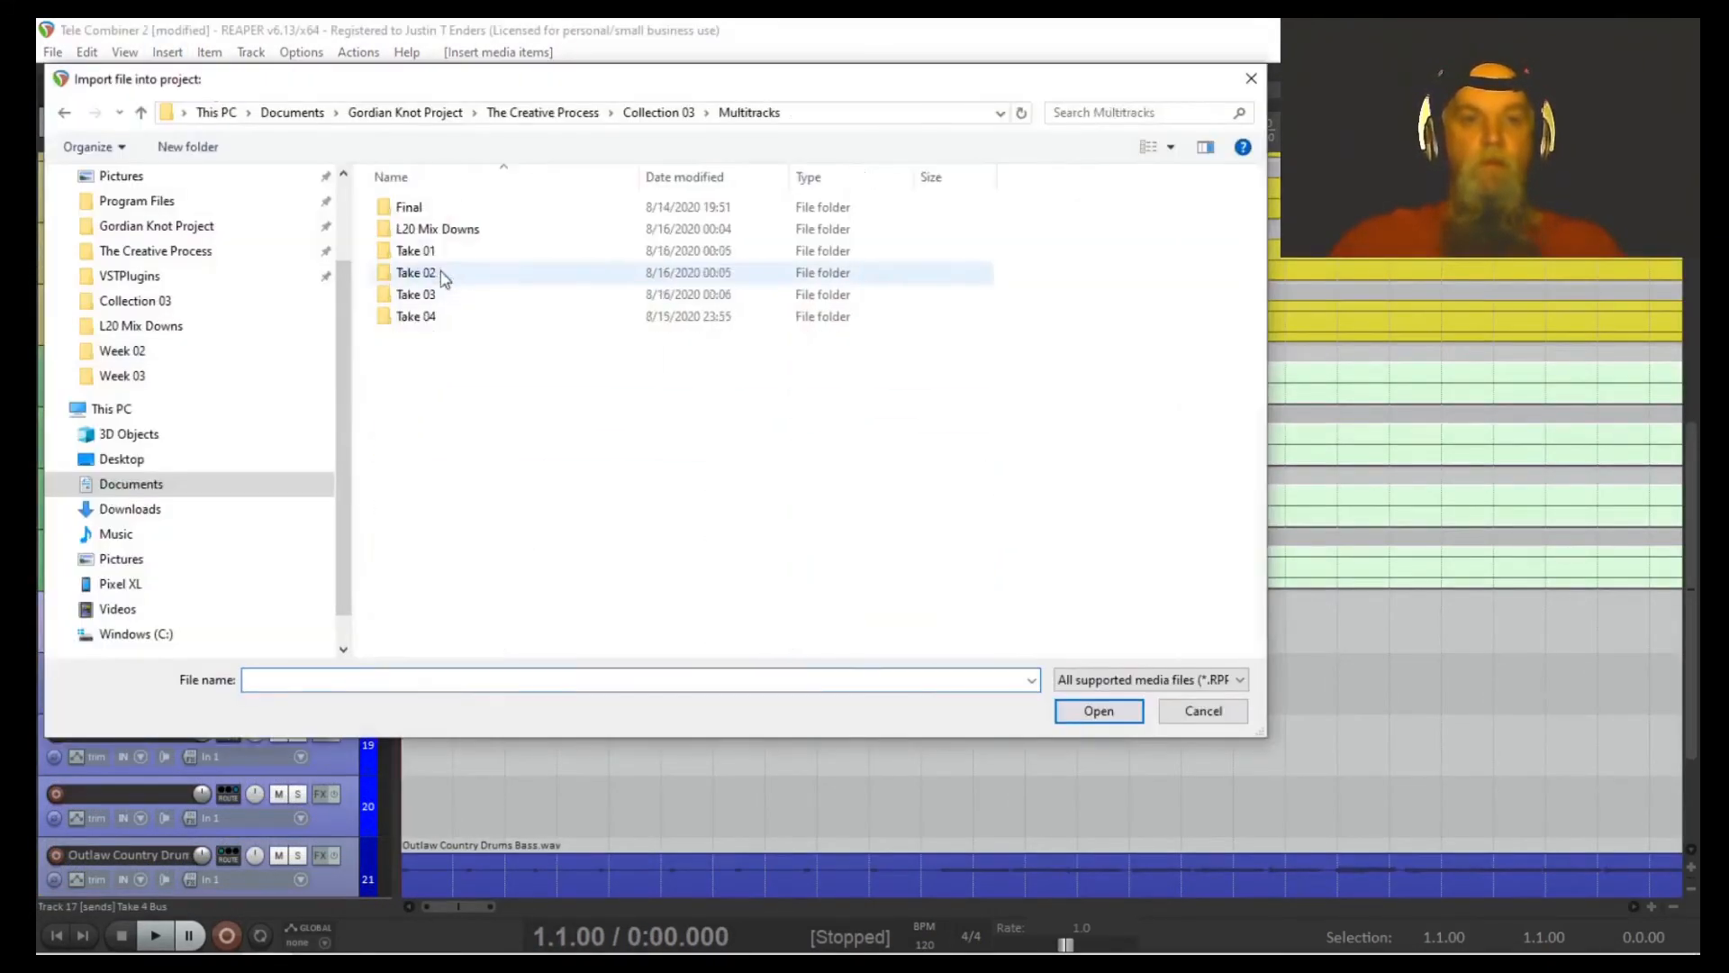
{"action": "double_click", "coordinate": [419, 316]}
{"action": "left_click", "coordinate": [441, 469]}
{"action": "left_click", "coordinate": [444, 513], "text": "ctrl"}
{"action": "left_click", "coordinate": [444, 534], "text": "ctrl"}
{"action": "left_click", "coordinate": [451, 557], "text": "ctrl"}
{"action": "left_click", "coordinate": [1098, 711]}
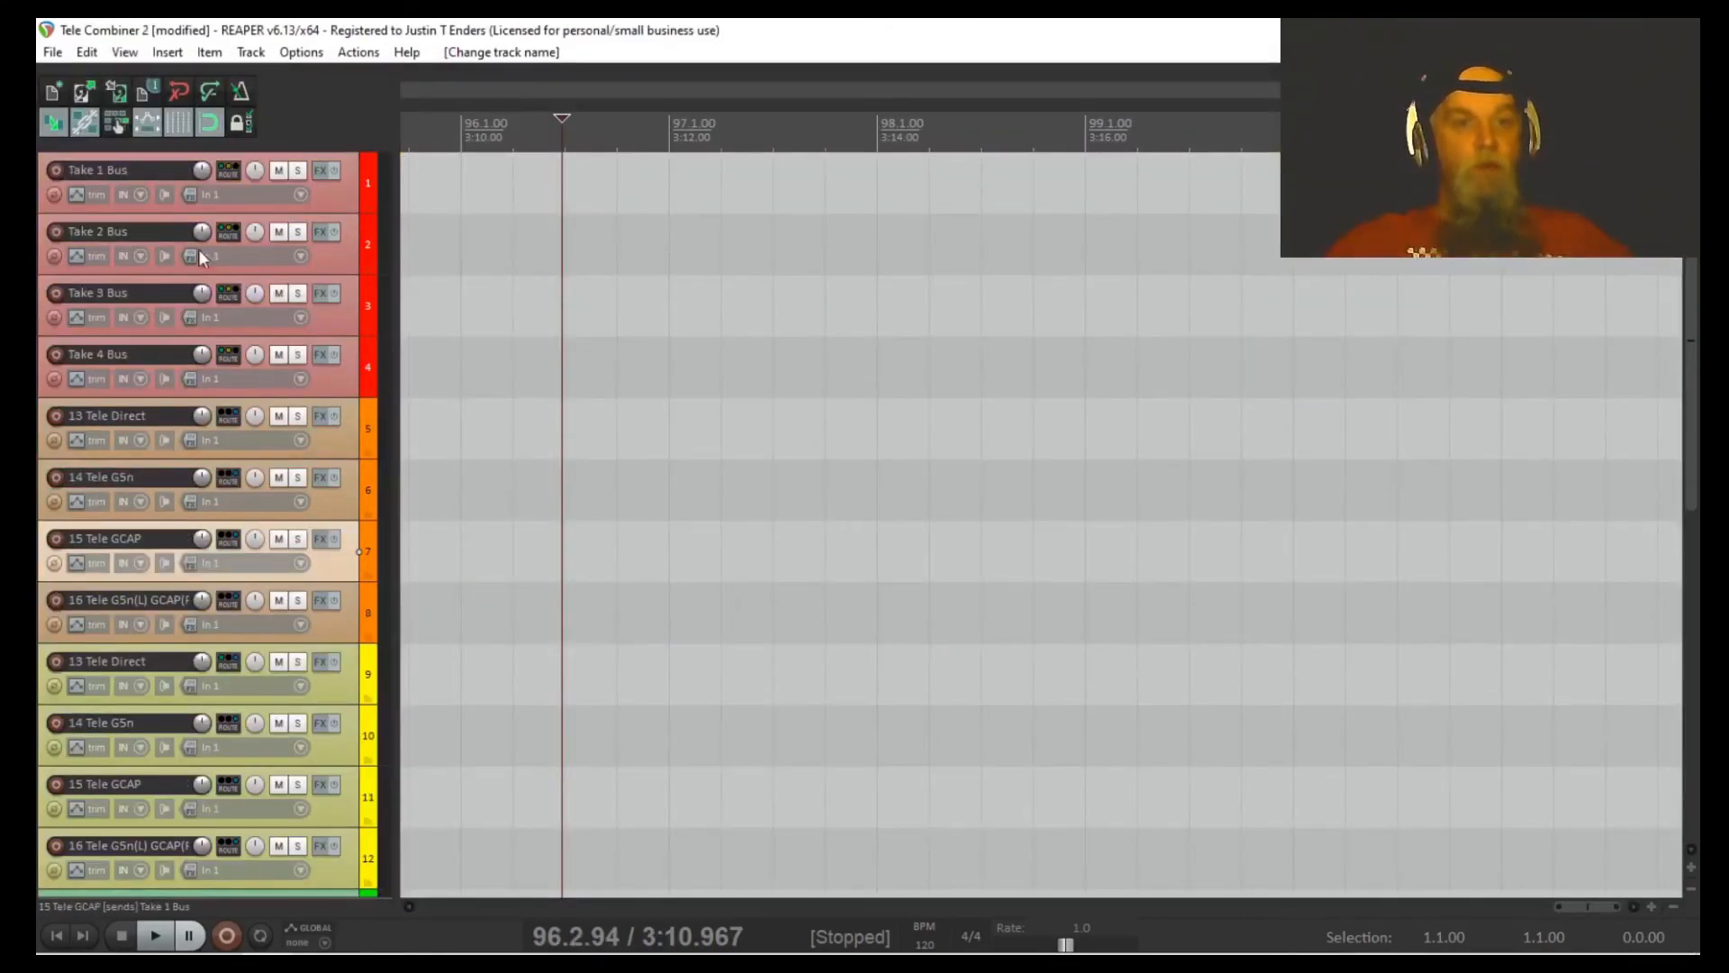
Step: Set the Take 1 Bus automation mode to Read and activate its Mute envelope
{"action": "left_click", "coordinate": [81, 195]}
{"action": "left_click", "coordinate": [552, 225]}
{"action": "left_click", "coordinate": [542, 258]}
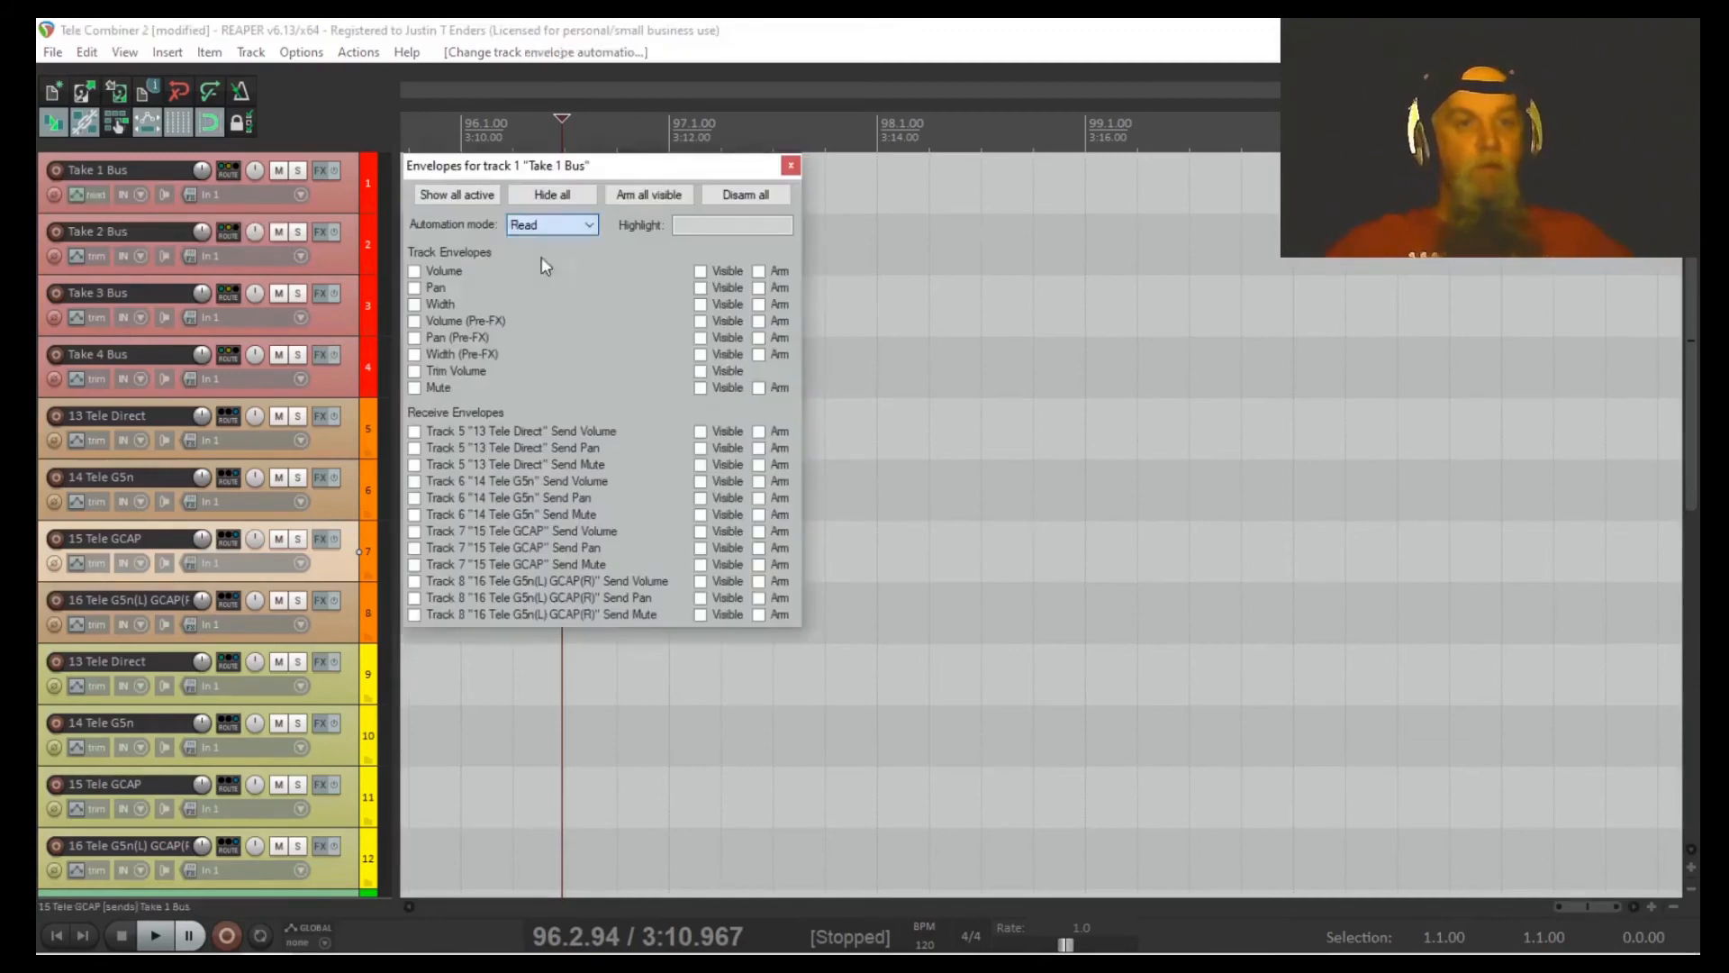
{"action": "left_click", "coordinate": [414, 387]}
Step: Set the Take 2 Bus automation mode to Read and activate its Mute envelope
{"action": "left_click", "coordinate": [83, 302]}
{"action": "left_click", "coordinate": [552, 332]}
{"action": "left_click", "coordinate": [542, 365]}
{"action": "left_click", "coordinate": [414, 494]}
{"action": "left_click", "coordinate": [790, 269]}
Step: Set the Take 3 Bus automation mode to Read and activate its Mute envelope
{"action": "left_click", "coordinate": [83, 408]}
{"action": "left_click", "coordinate": [552, 440]}
{"action": "left_click", "coordinate": [543, 472]}
{"action": "left_click", "coordinate": [414, 602]}
Step: Activate the Mute envelope of Take 4 Bus and change its automation mode from Trim/Read to Read
{"action": "left_click", "coordinate": [83, 516]}
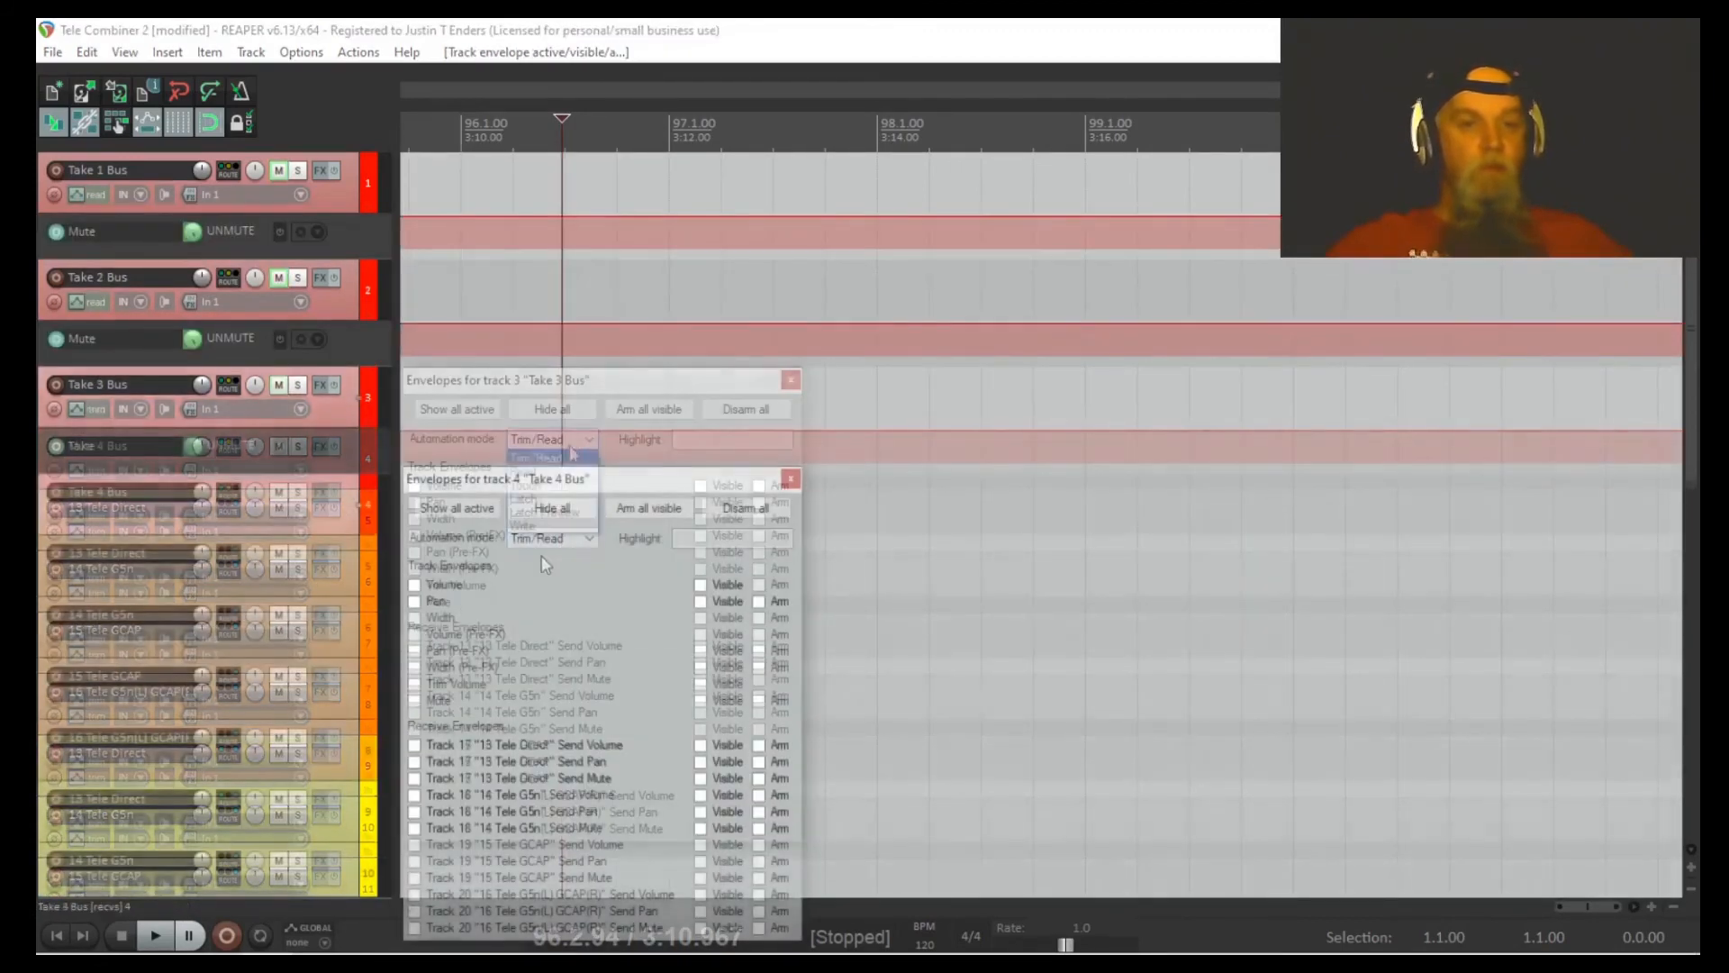
{"action": "left_click", "coordinate": [415, 702]}
{"action": "left_click", "coordinate": [552, 539]}
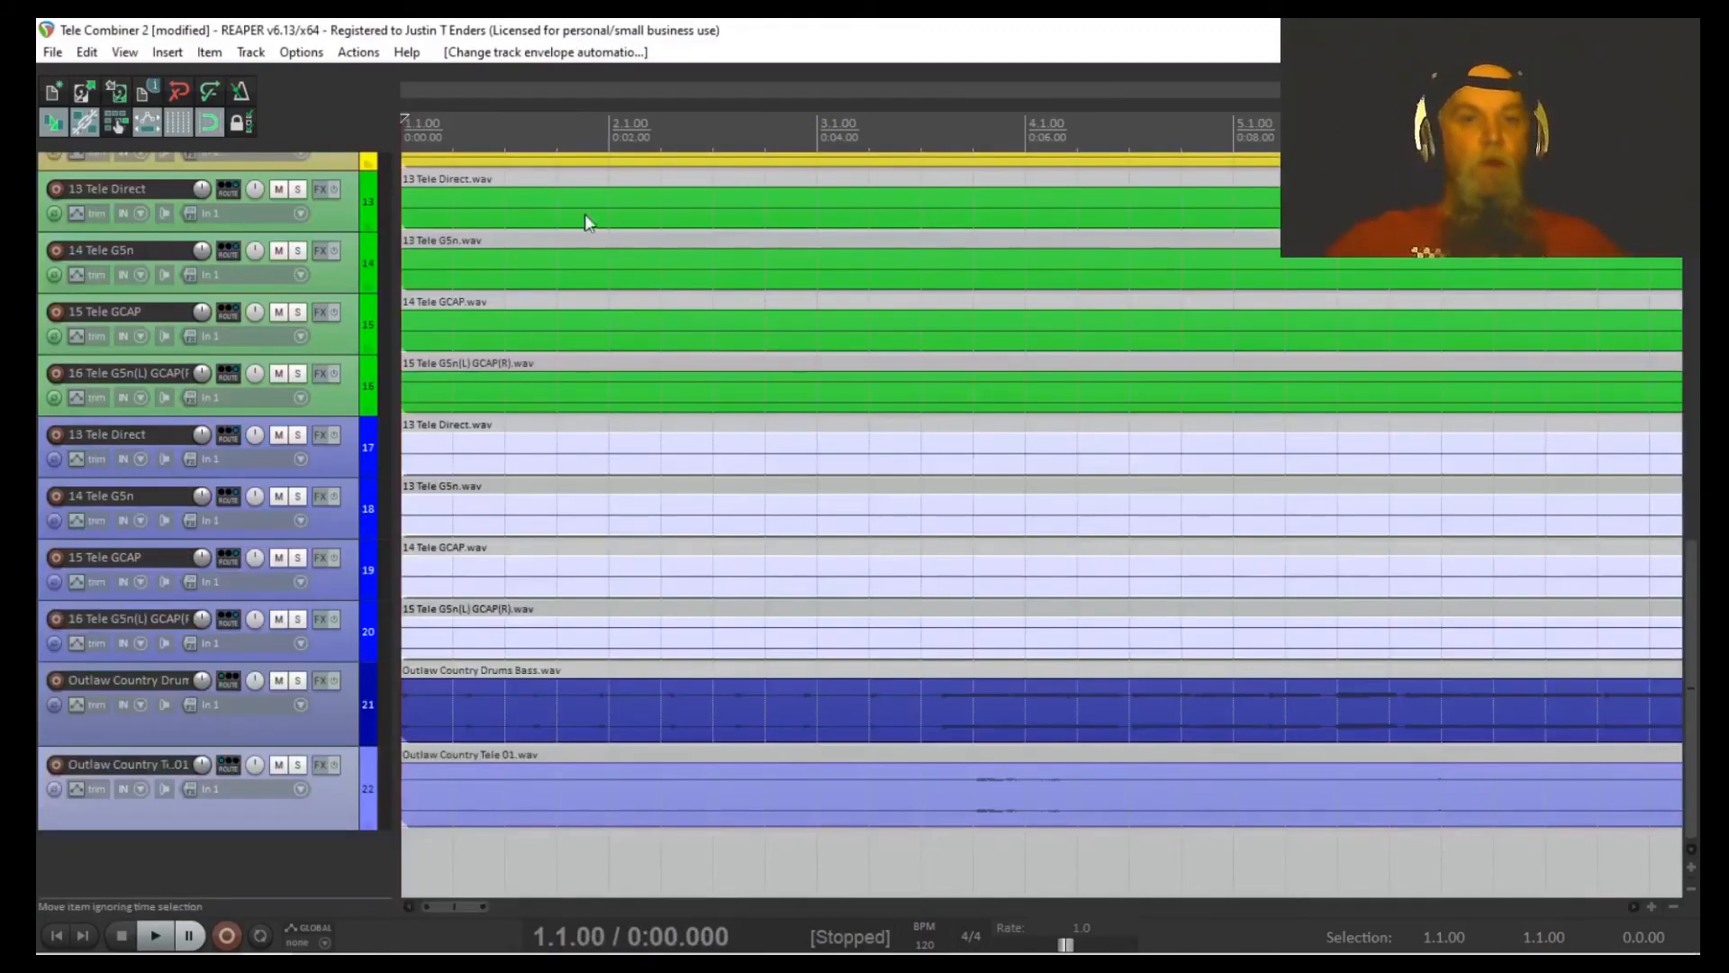
Step: Name and color the region starting near bar 59 orange as A 06 01, and add another region from 62.2.00 to 63.1.00
{"action": "left_click_drag", "start_coordinate": [407, 133], "coordinate": [817, 133]}
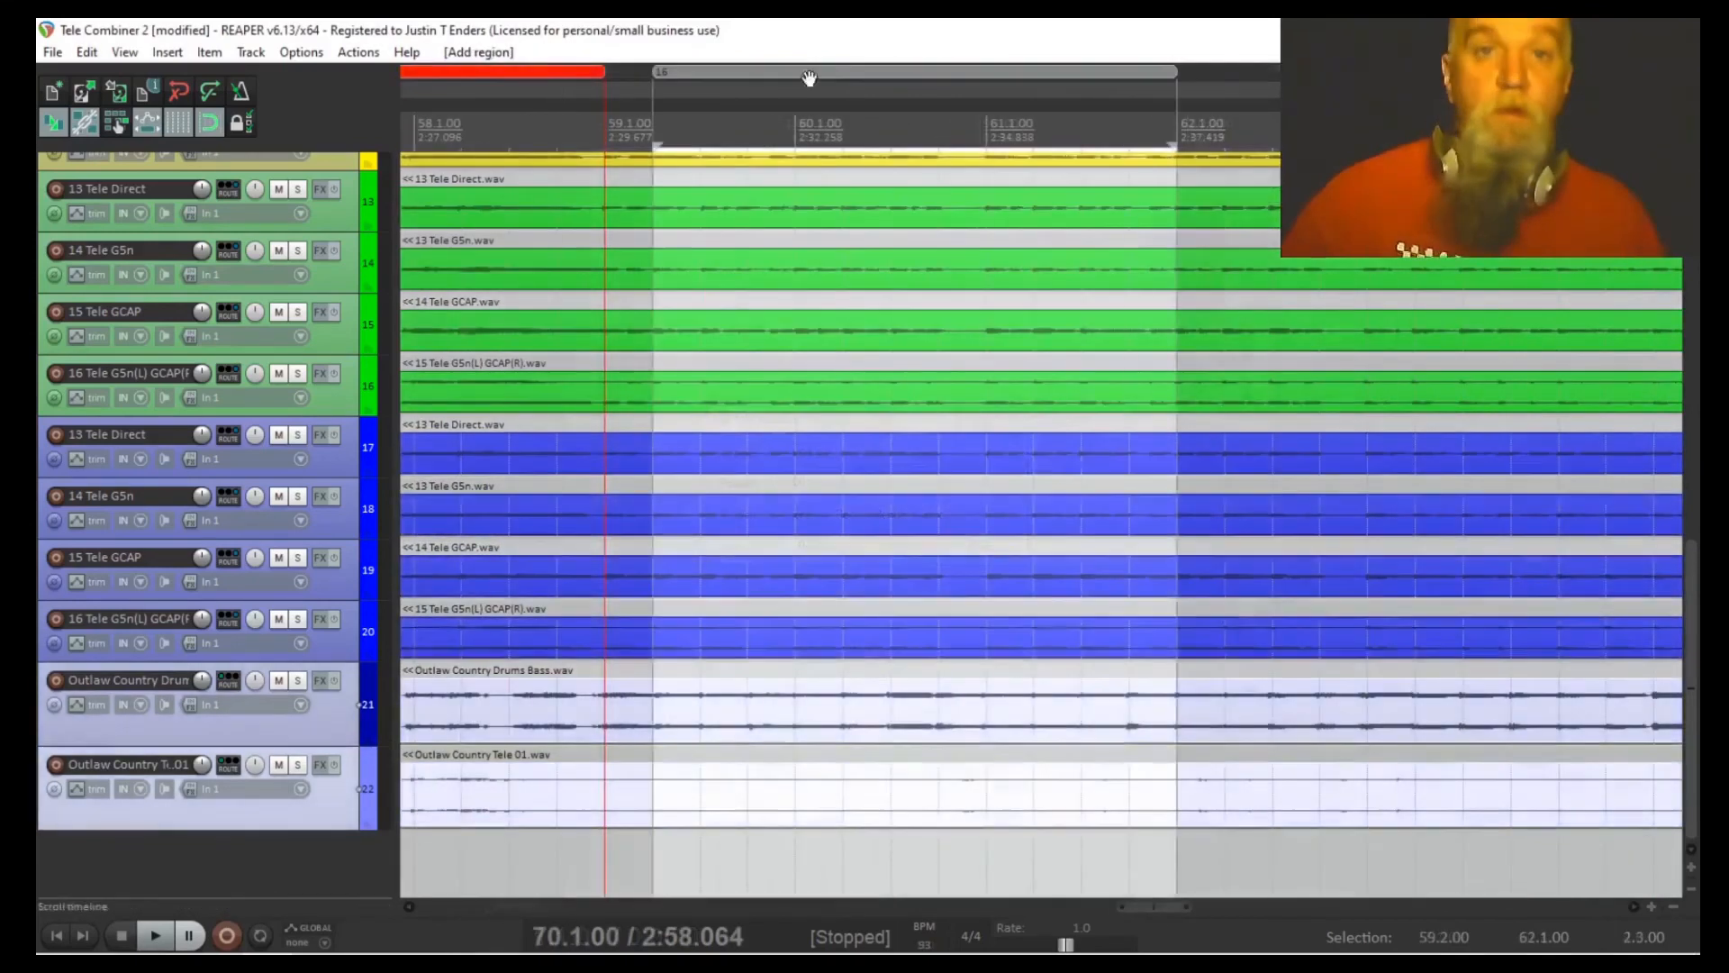
{"action": "double_click", "coordinate": [802, 71]}
{"action": "left_click", "coordinate": [911, 545]}
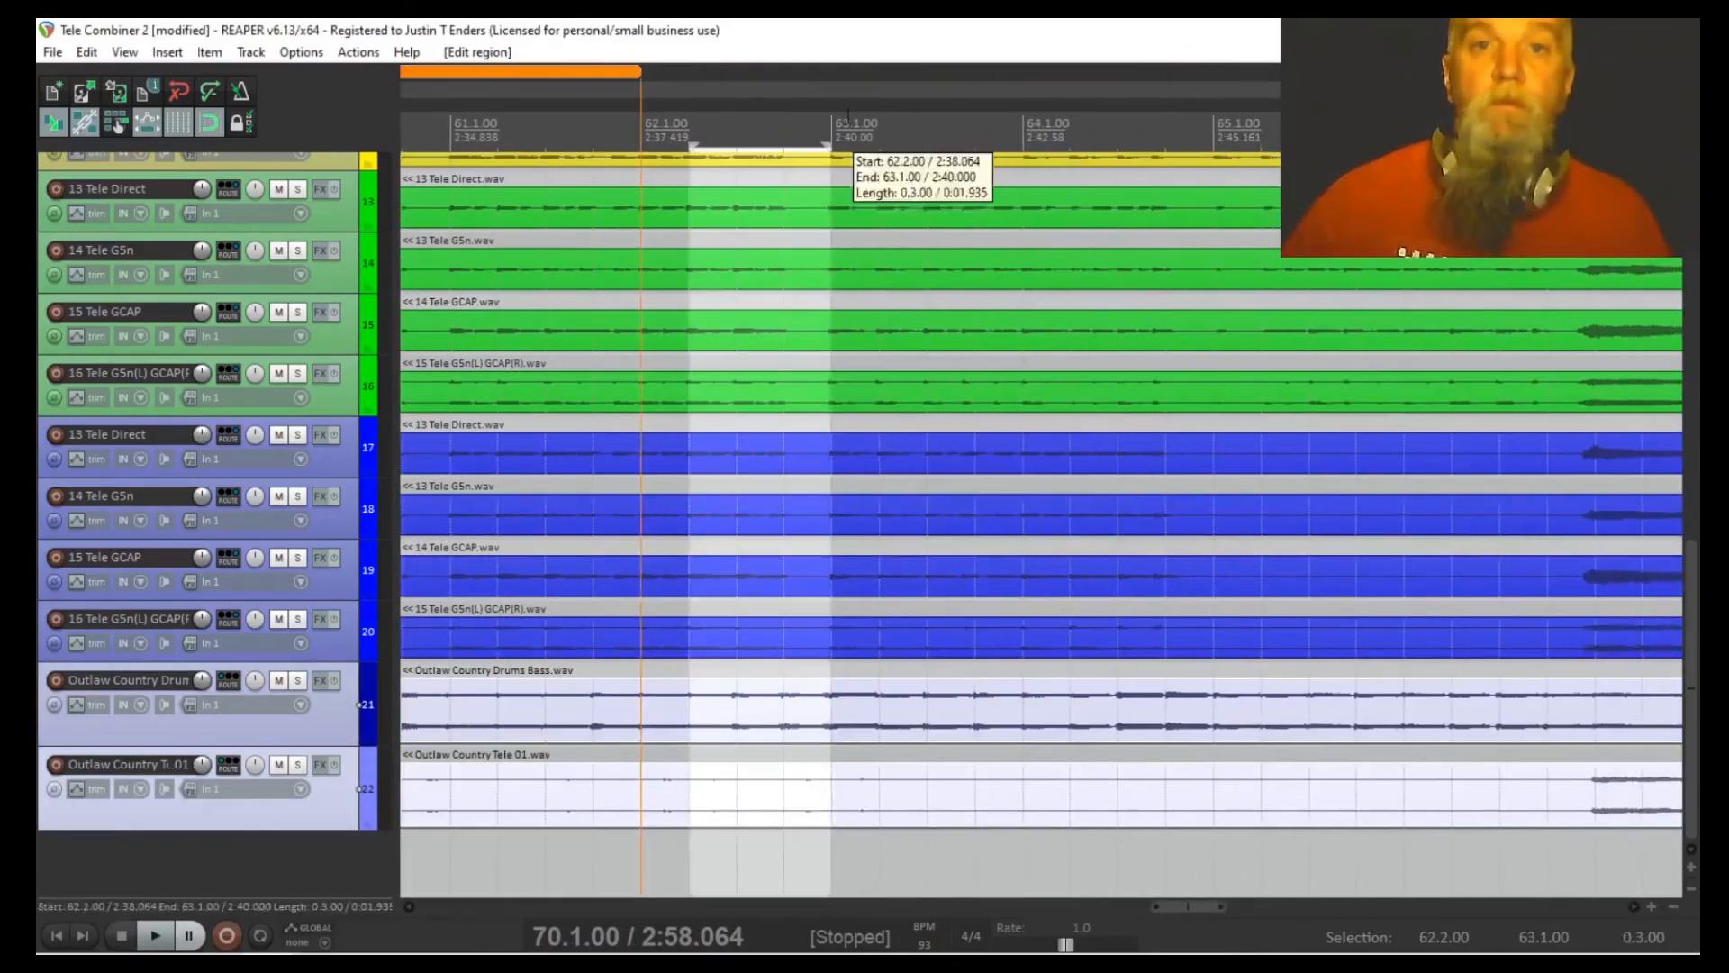
{"action": "key", "text": "shift+r"}
{"action": "left_click", "coordinate": [913, 546]}
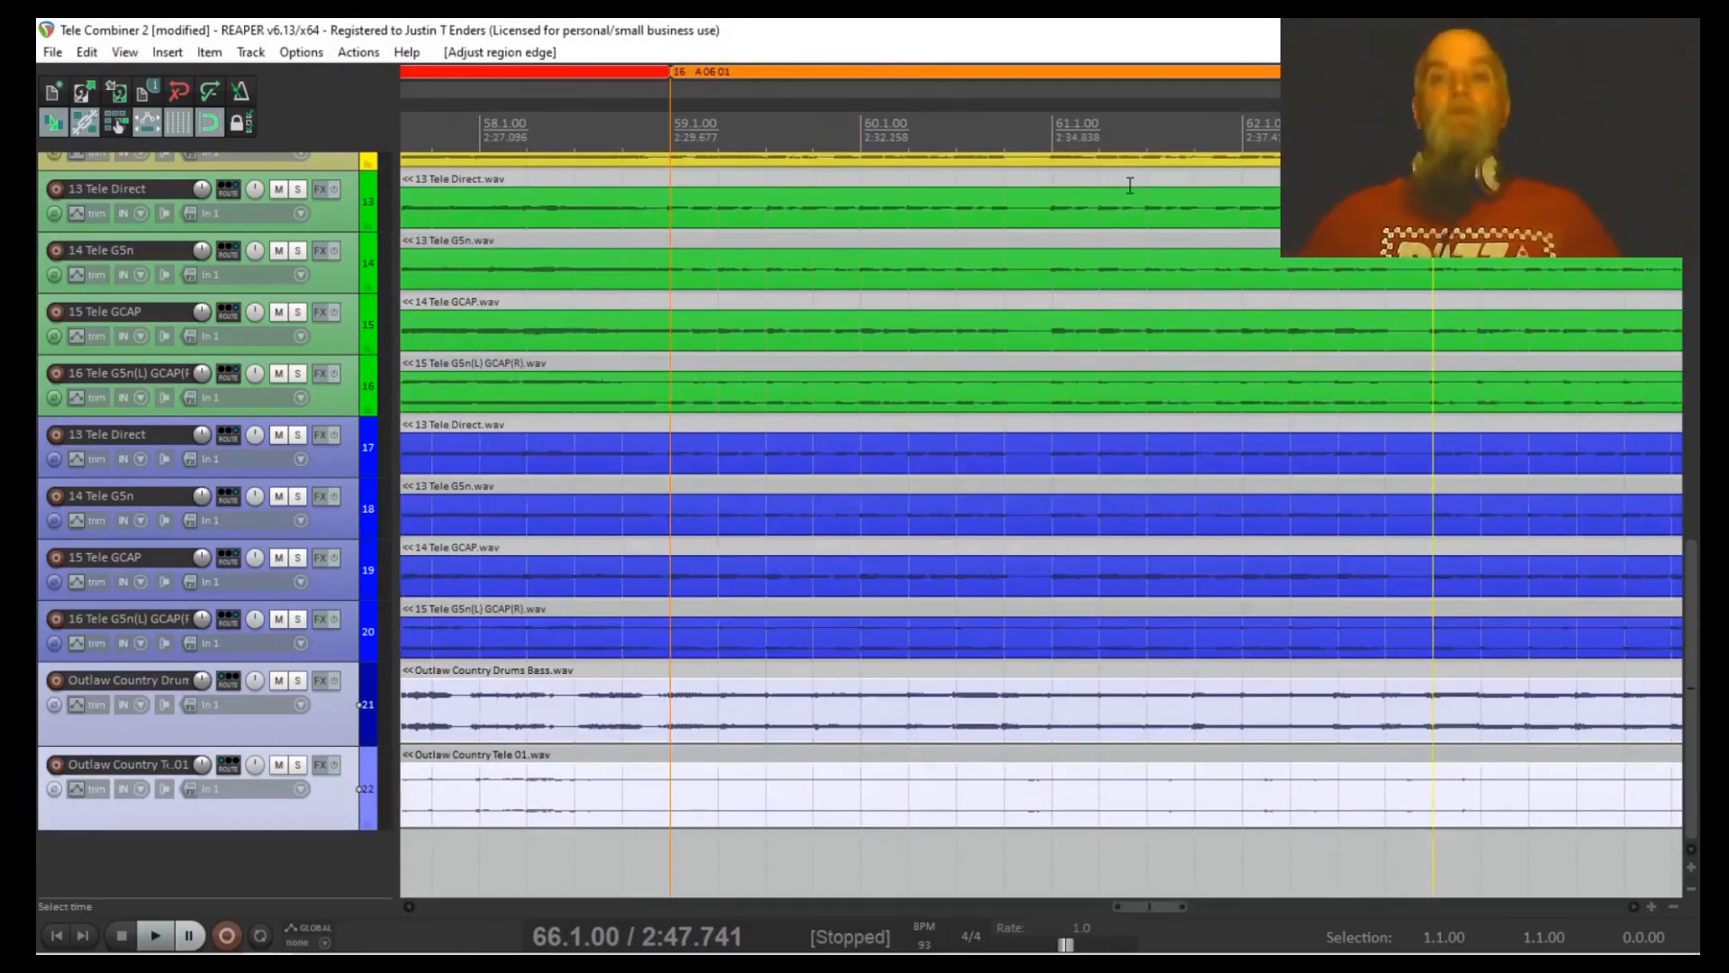